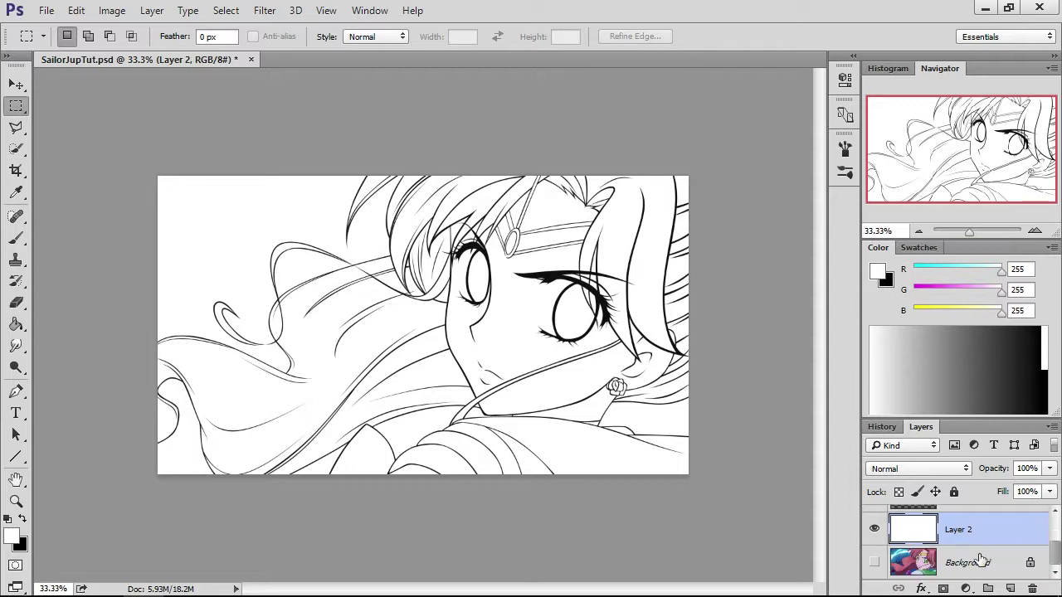
- Show the Background artwork, hide the white Layer 2, and convert the locked Background into a regular editable layer
click(875, 563)
click(874, 529)
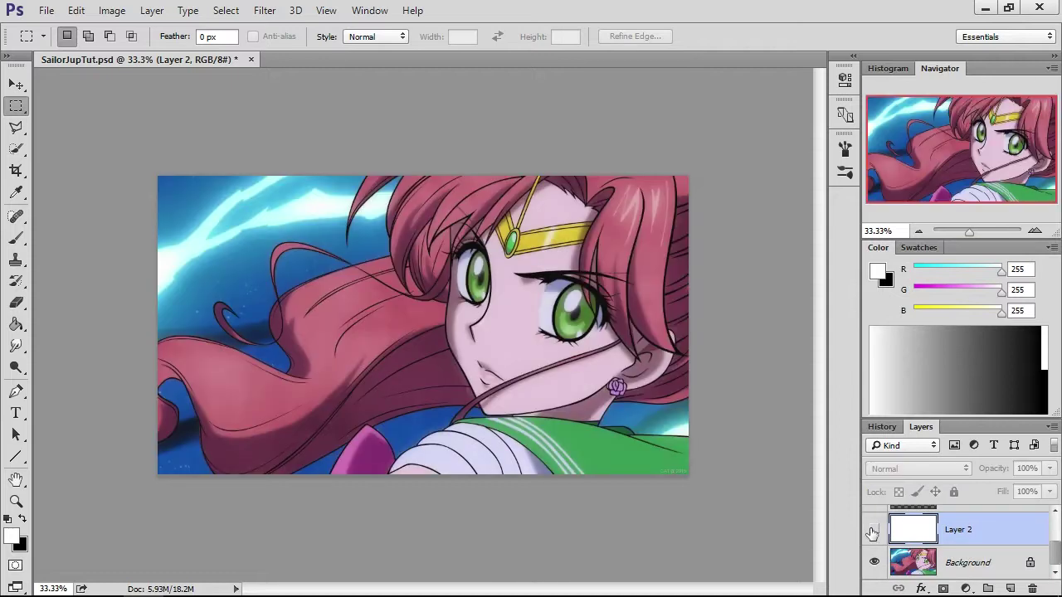
click(977, 563)
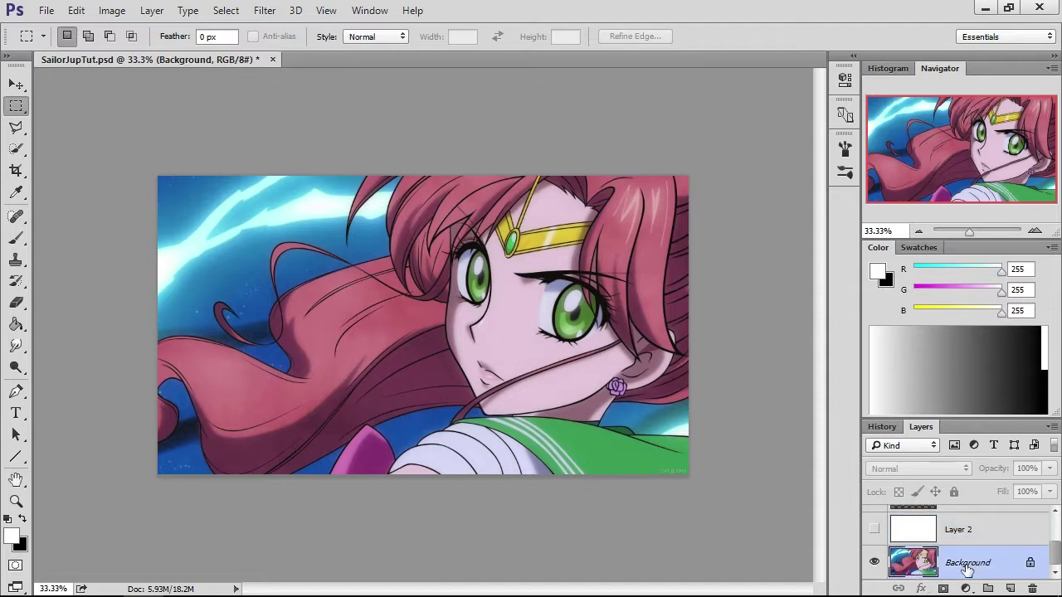
double_click(966, 564)
click(709, 196)
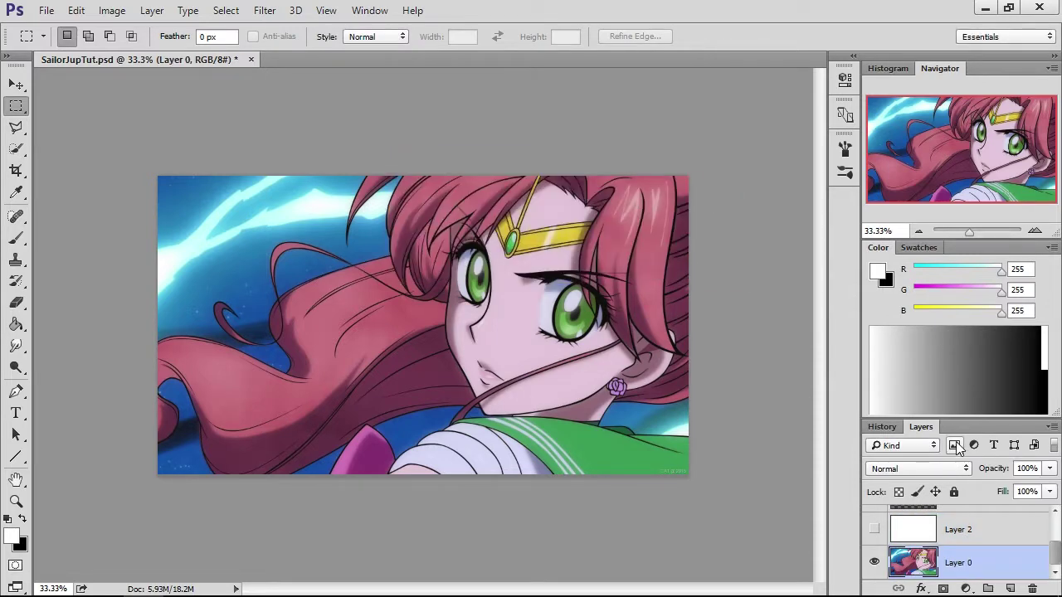
- Move the Layers panel group above the Color panel, directly beneath the Navigator
drag(960, 426, 944, 236)
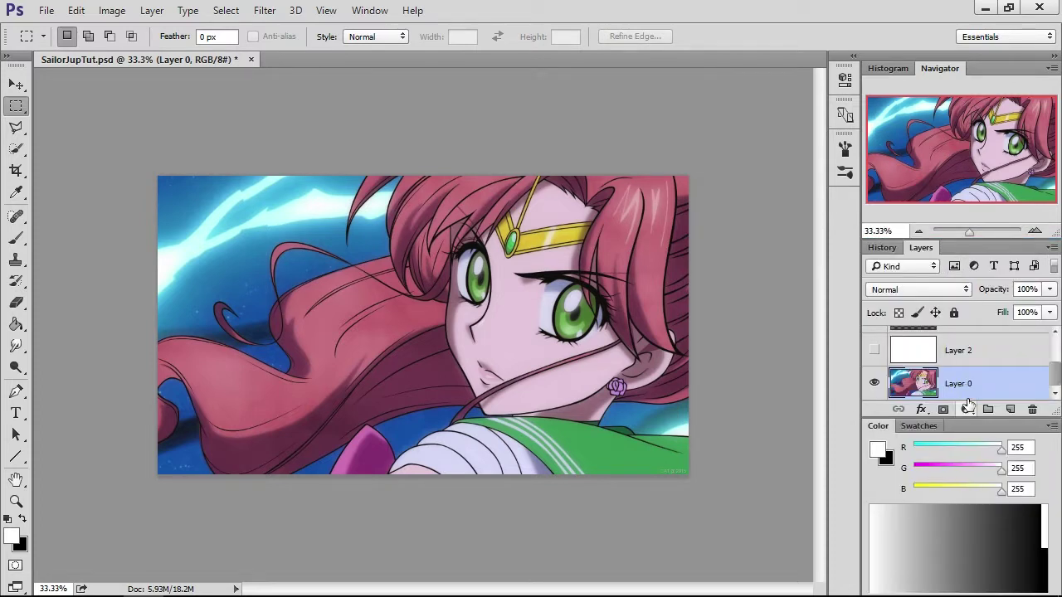
scroll(968, 381, up, 1)
scroll(968, 381, down, 1)
scroll(967, 383, up, 1)
scroll(968, 383, down, 1)
scroll(927, 369, up, 1)
- Toggle Layer 2's visibility to compare the line art on white with the colored artwork, leaving Layer 2 hidden
click(966, 382)
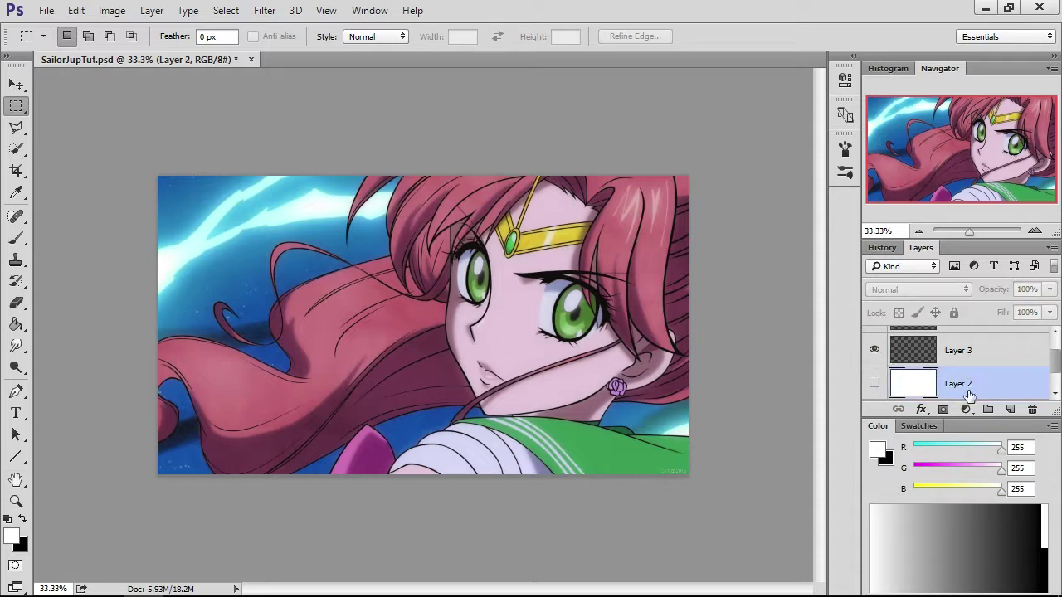
scroll(876, 380, down, 1)
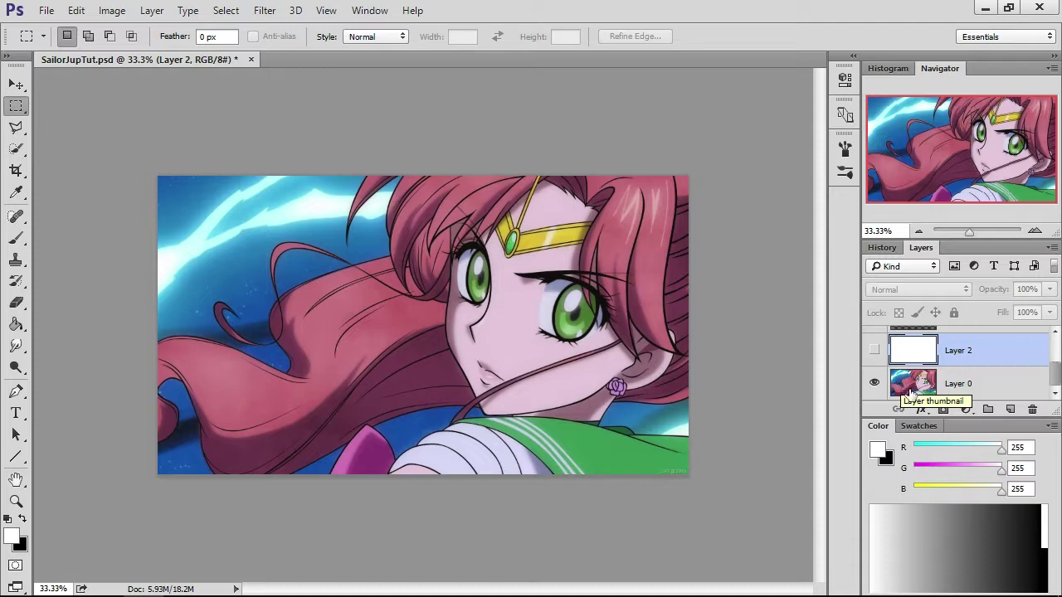
click(875, 351)
click(875, 352)
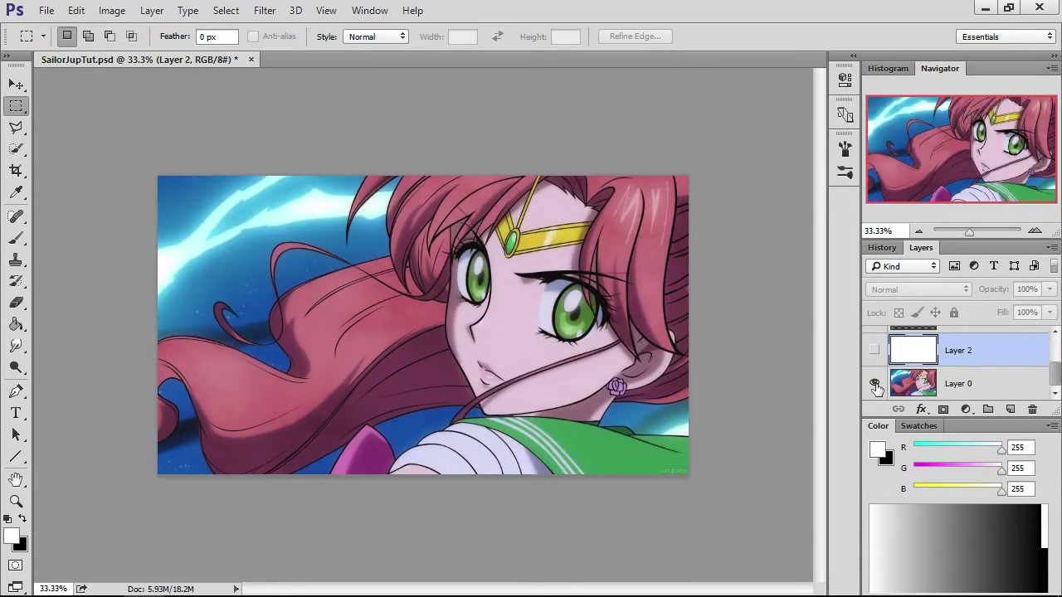
click(875, 354)
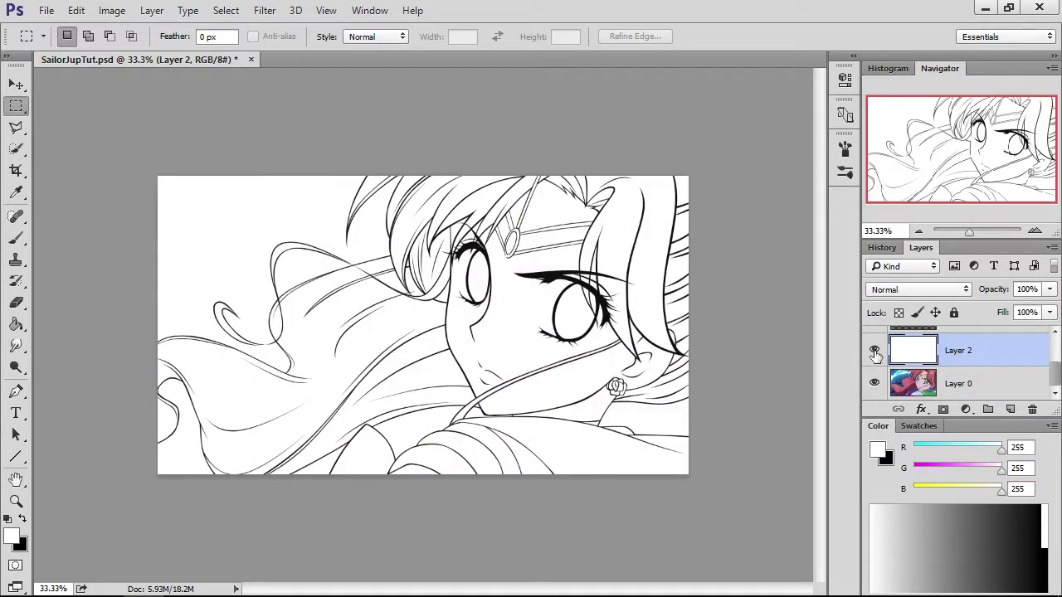
click(875, 353)
- Set the fill of the colored artwork layer, Layer 0, to 60%
click(976, 388)
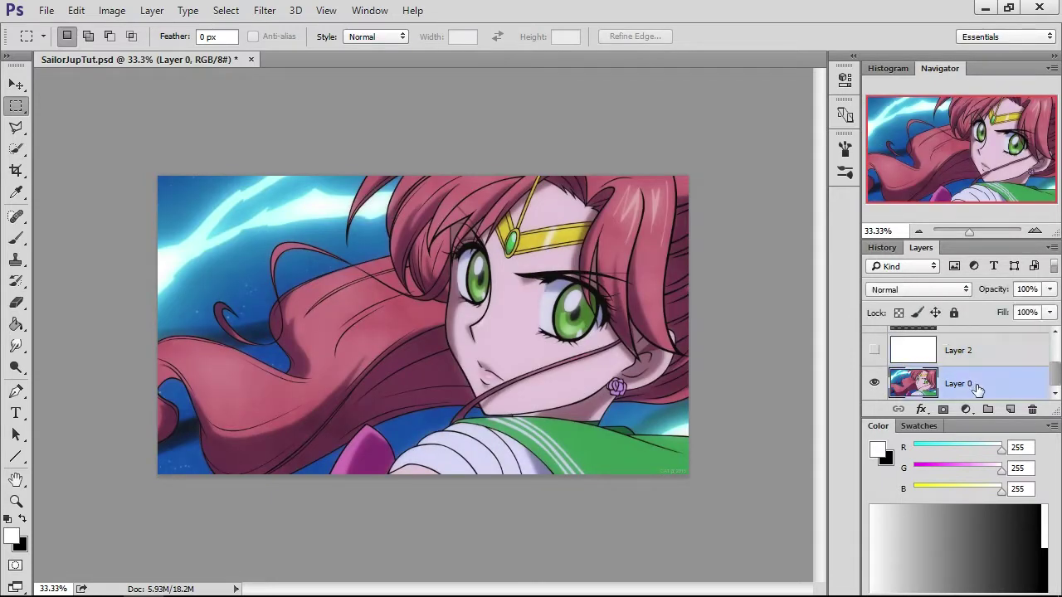
click(1049, 312)
drag(1050, 330, 1023, 330)
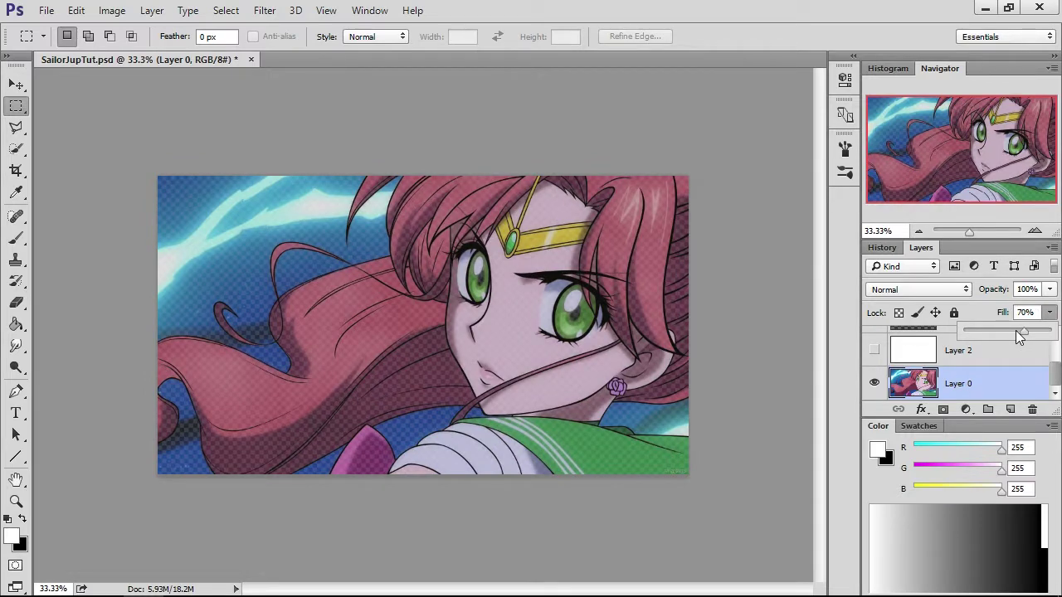
drag(1016, 330, 1015, 329)
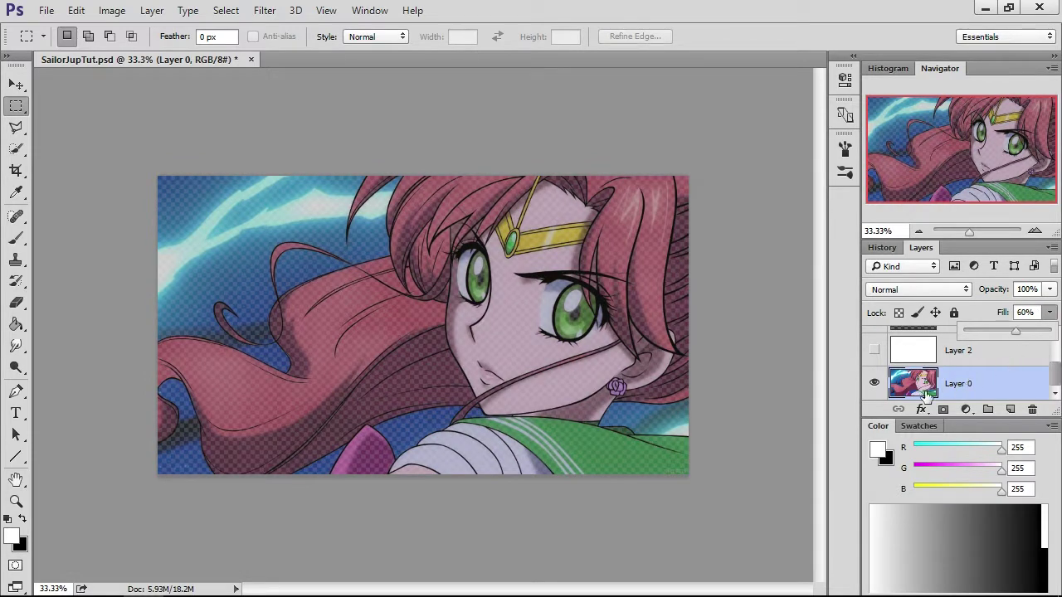
- Move the white Layer 2 beneath Layer 0, make it visible, and reselect Layer 0
drag(966, 363, 962, 383)
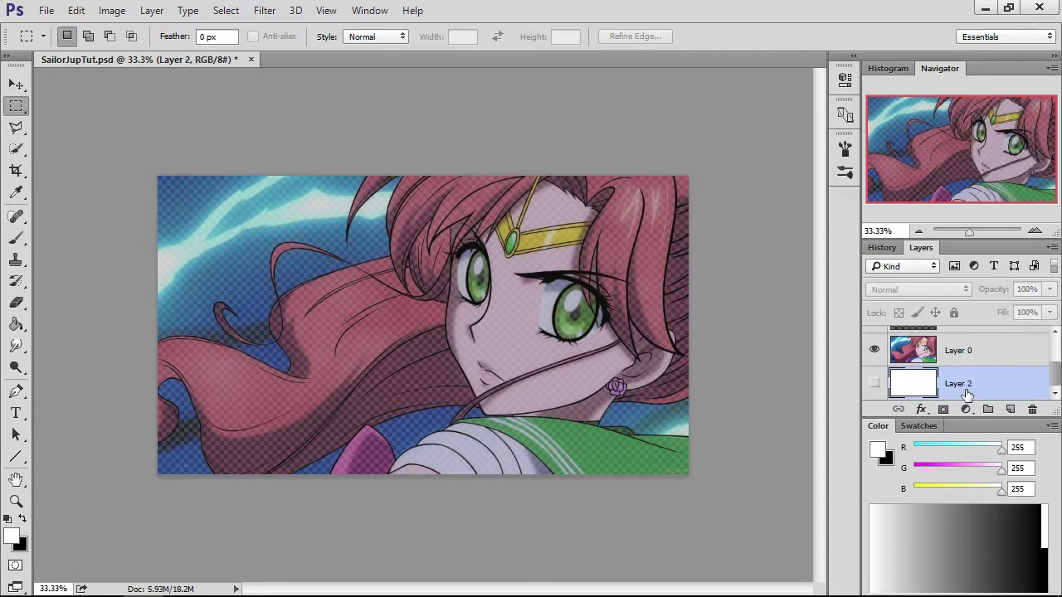
click(875, 384)
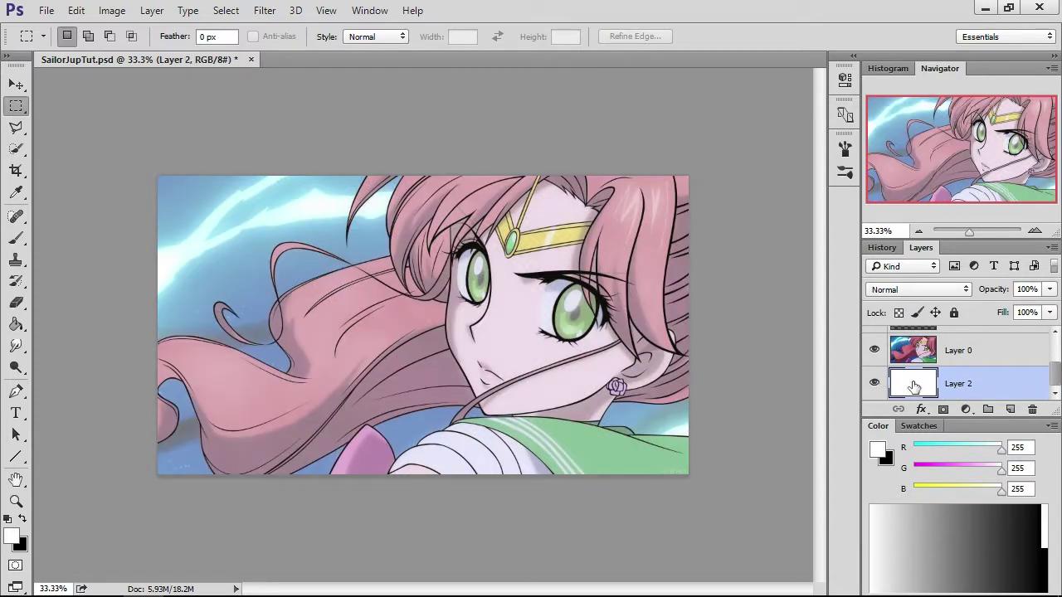
click(985, 350)
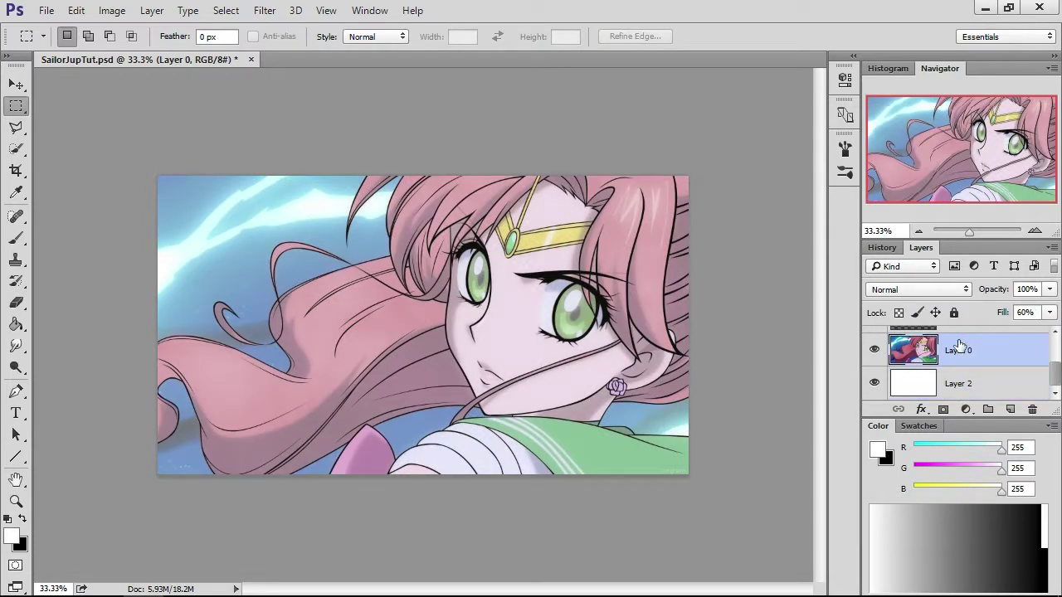
- Merge the JupiterLineart layer down into Layer 3 and check the merged line art by toggling its visibility
scroll(962, 357, up, 2)
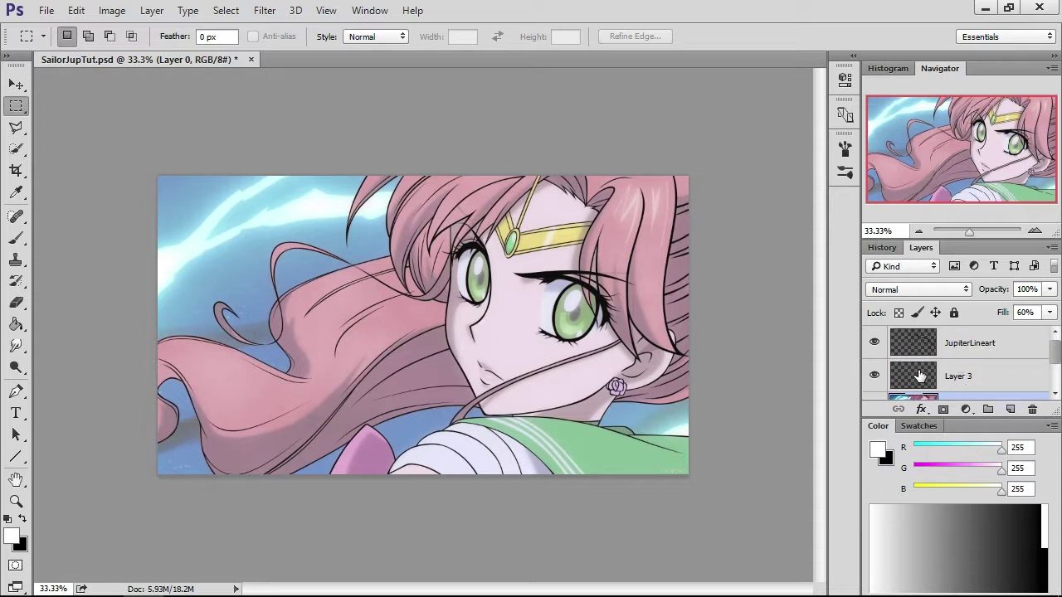
click(975, 347)
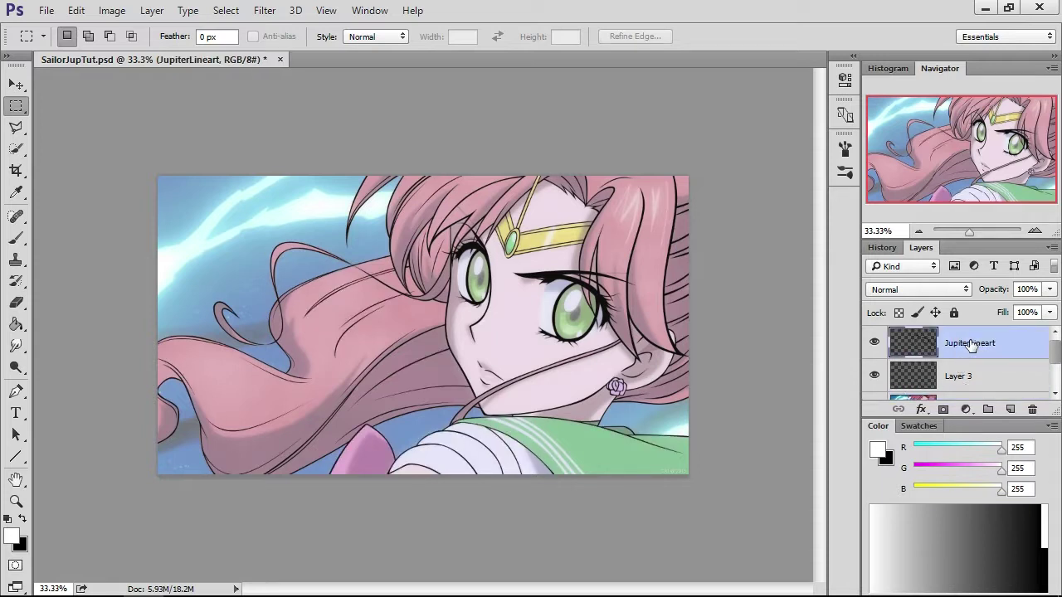
right_click(975, 347)
click(703, 576)
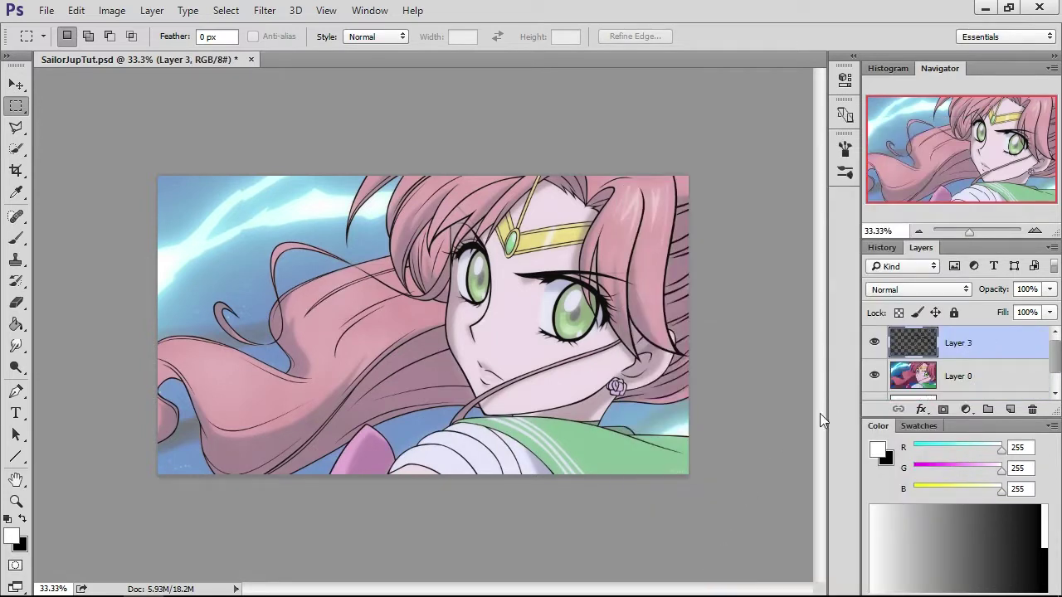
click(874, 345)
click(874, 345)
- Add a new empty layer directly above Layer 0, beneath the line art on Layer 3
click(981, 381)
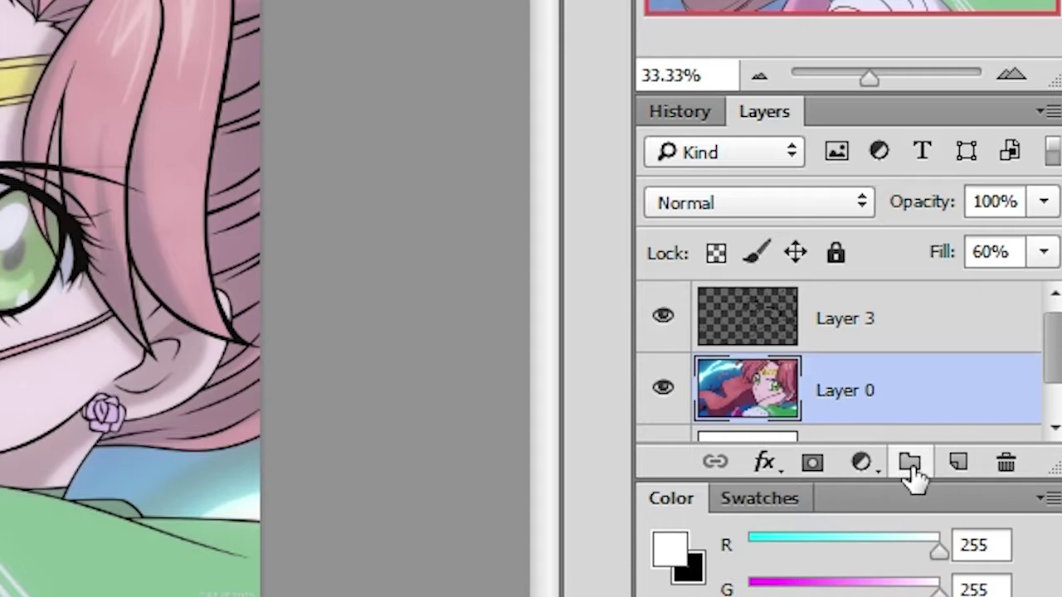
click(957, 464)
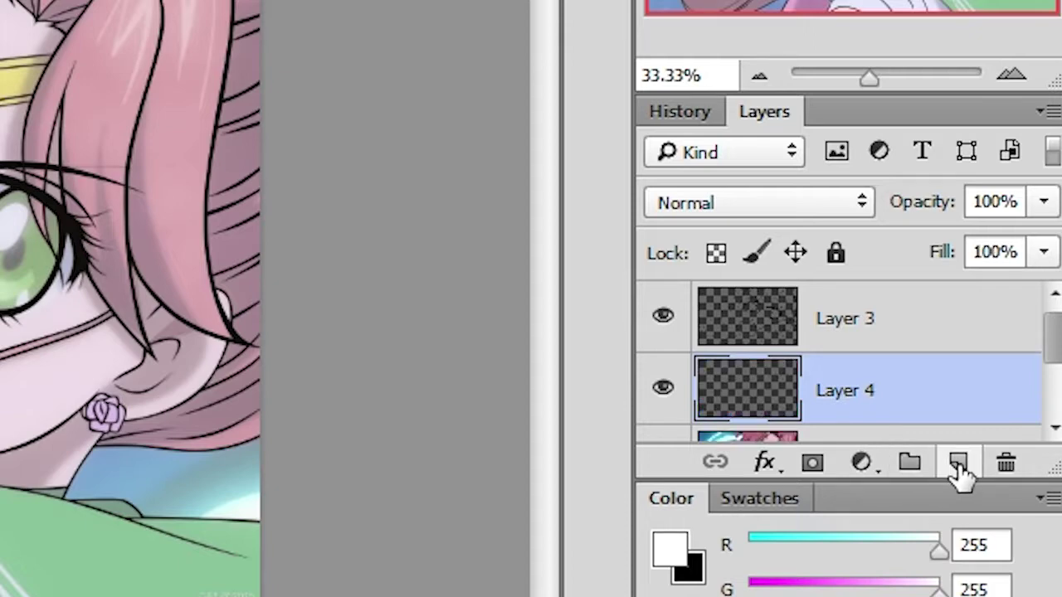
click(669, 396)
click(668, 396)
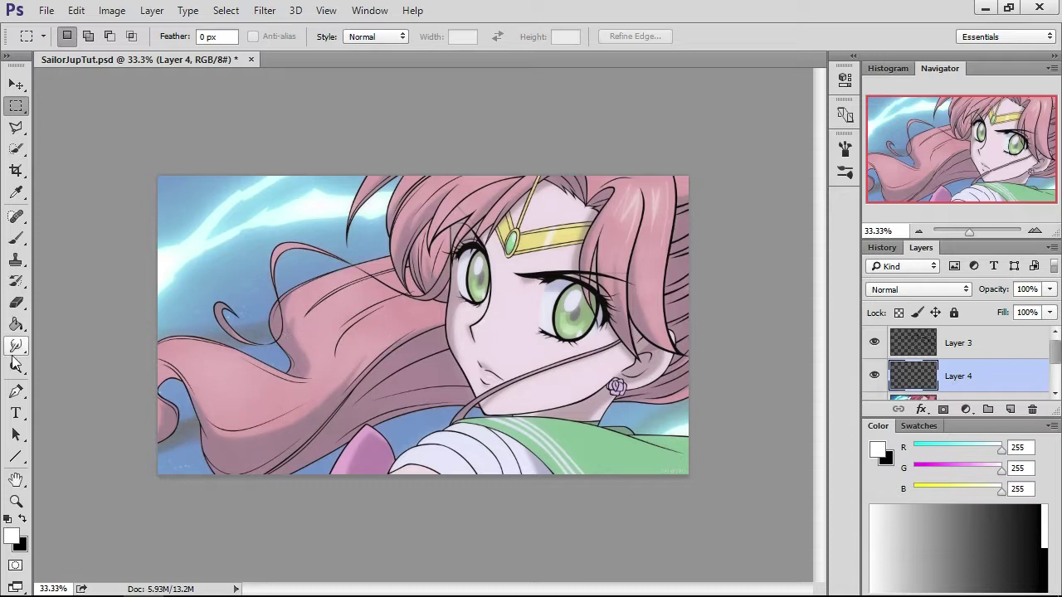
- Choose the Pen tool and magnify the artwork to 200% to examine the larger green eye
click(18, 391)
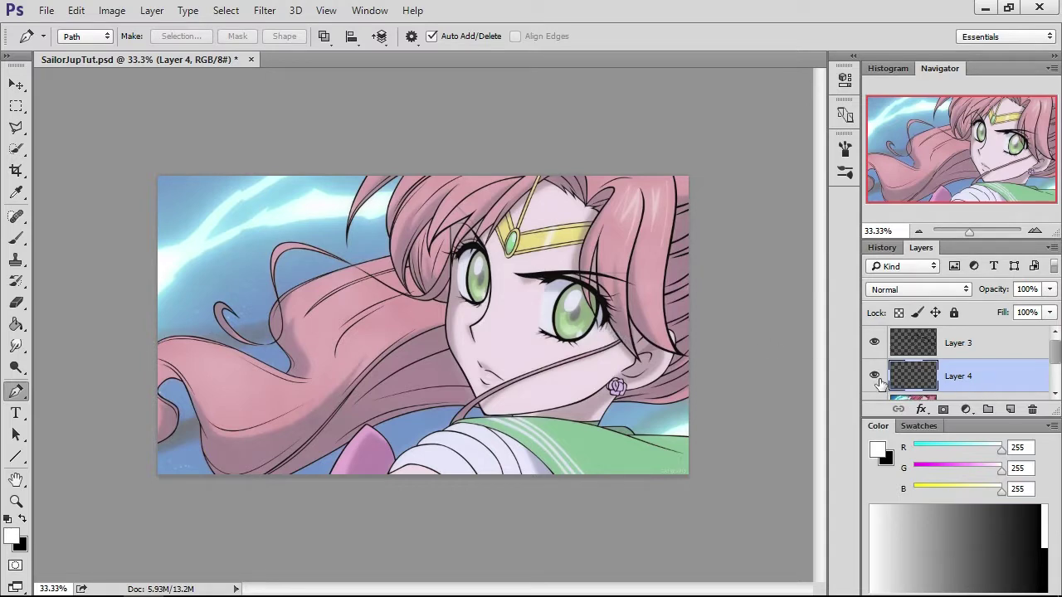
click(1035, 231)
click(1035, 232)
click(1035, 231)
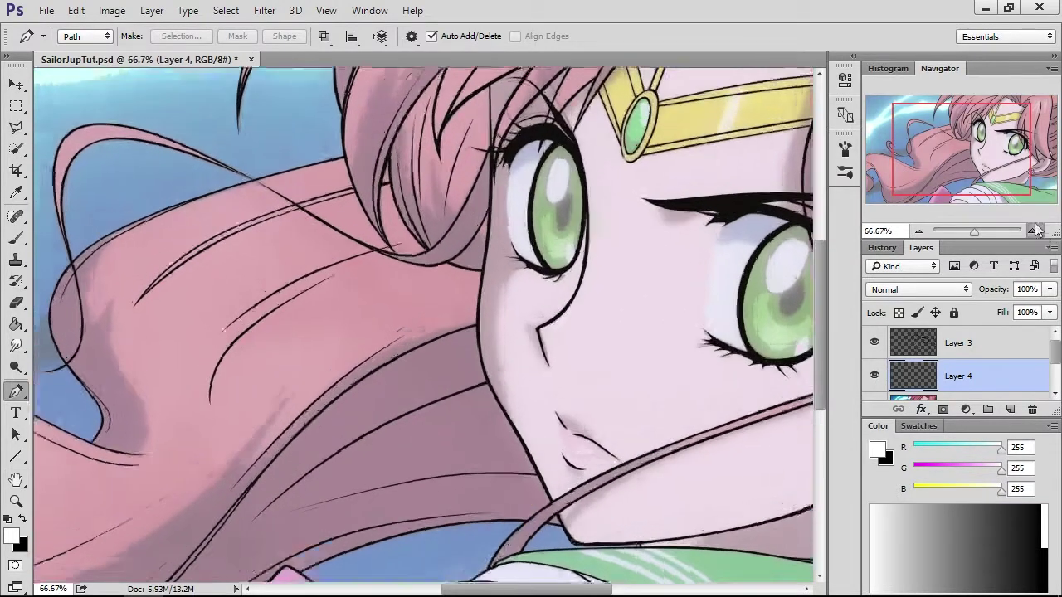
click(1035, 231)
mouse_move(983, 164)
mouse_down()
mouse_move(1003, 155)
mouse_move(991, 145)
mouse_up()
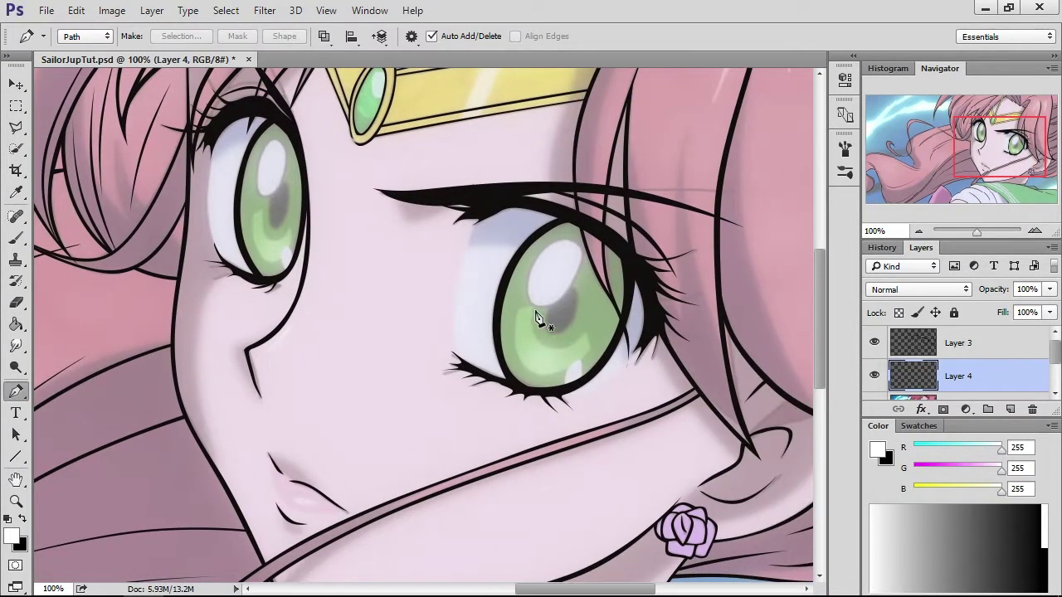
click(1035, 232)
scroll(683, 296, right, 2)
scroll(699, 296, up, 1)
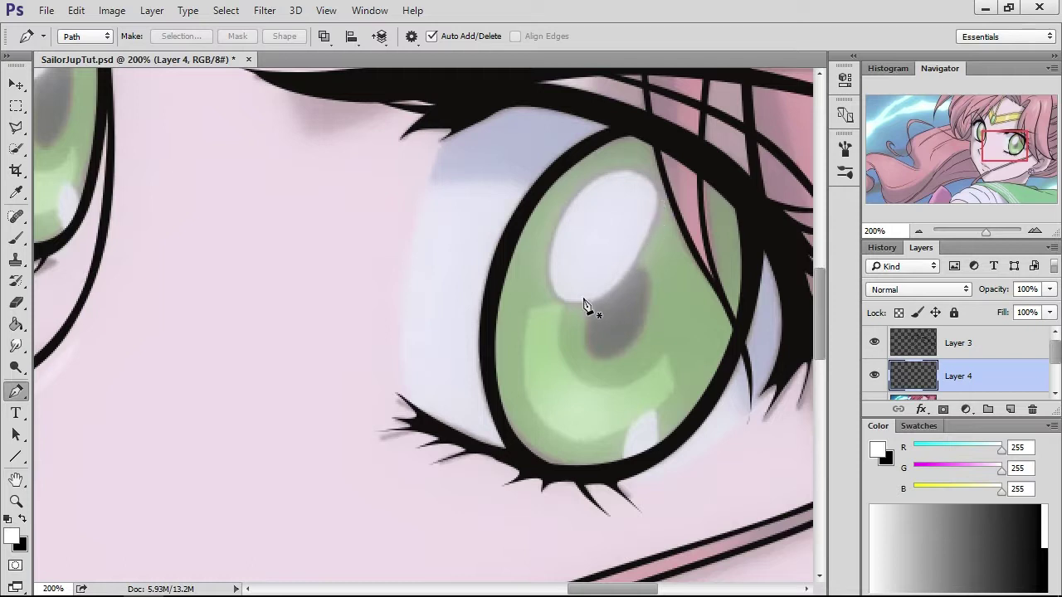
- Check the line art on Layer 3 by toggling its visibility, and add a new empty layer above it
click(977, 350)
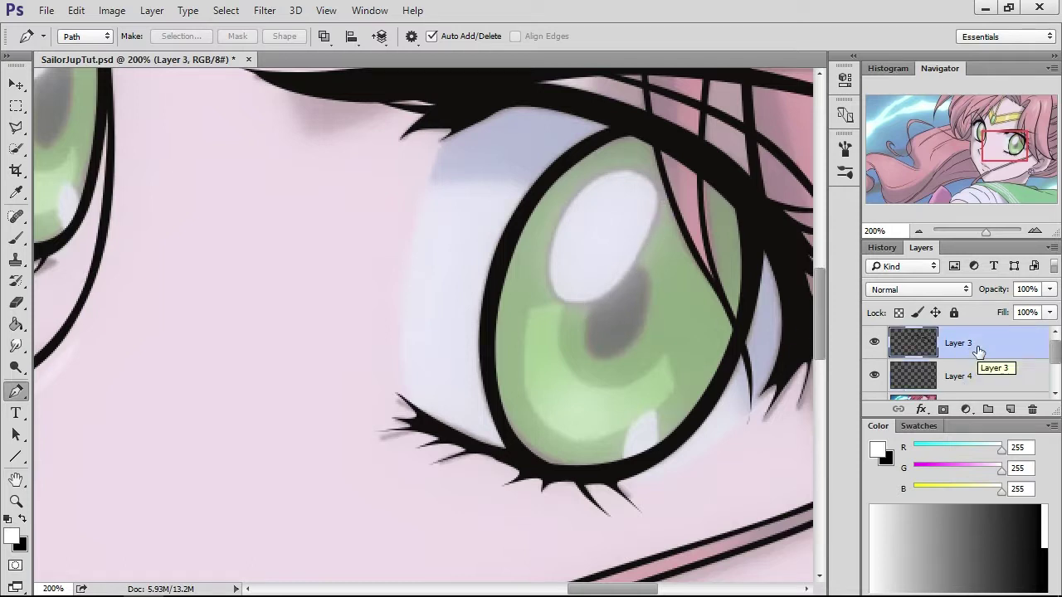
click(874, 344)
click(874, 343)
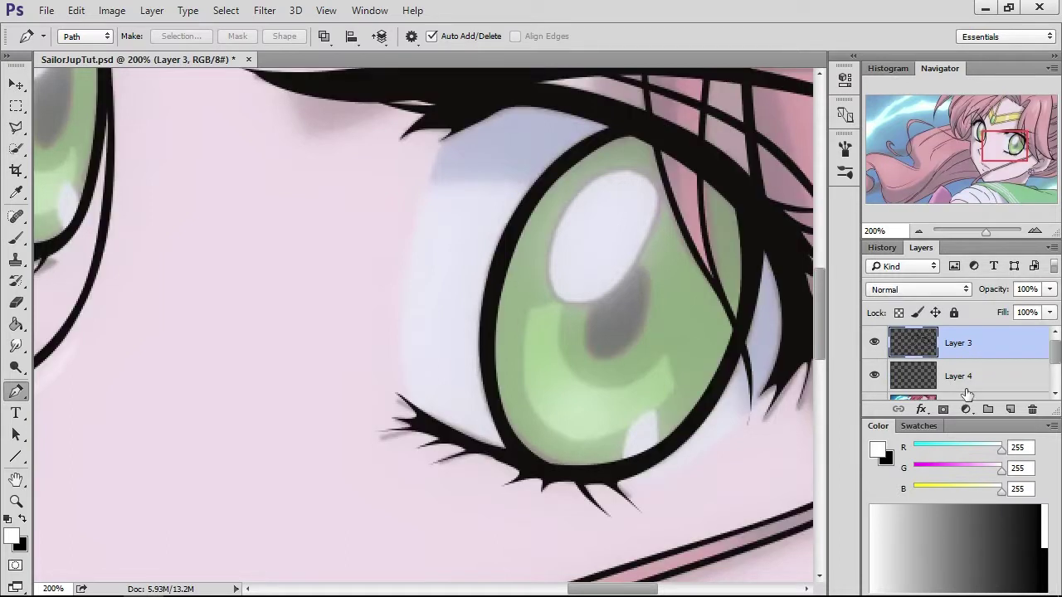
click(1010, 410)
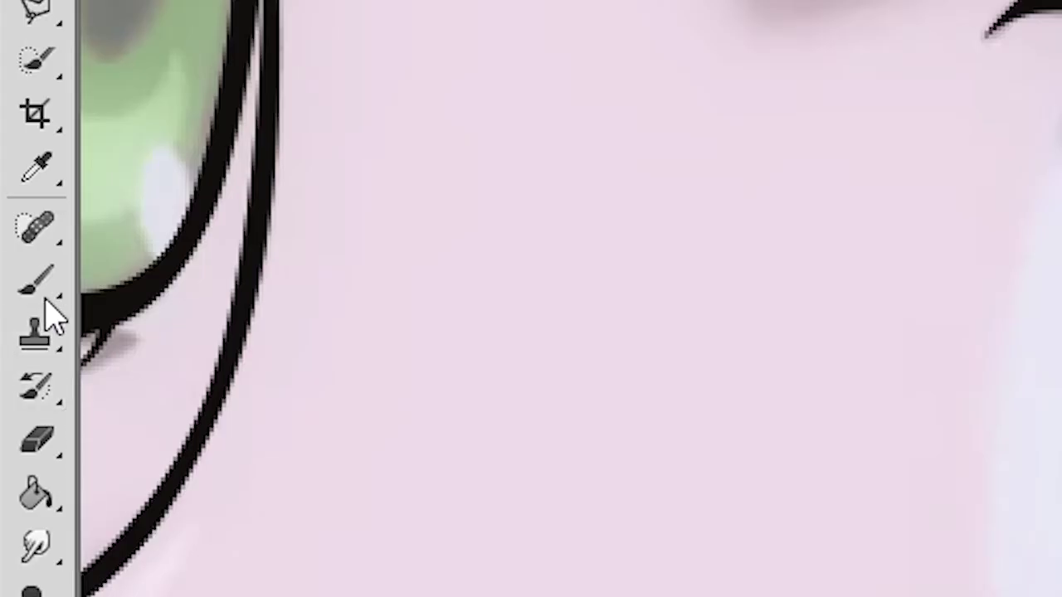
- Choose the Brush tool with a hard round brush preset at 100% hardness
click(18, 240)
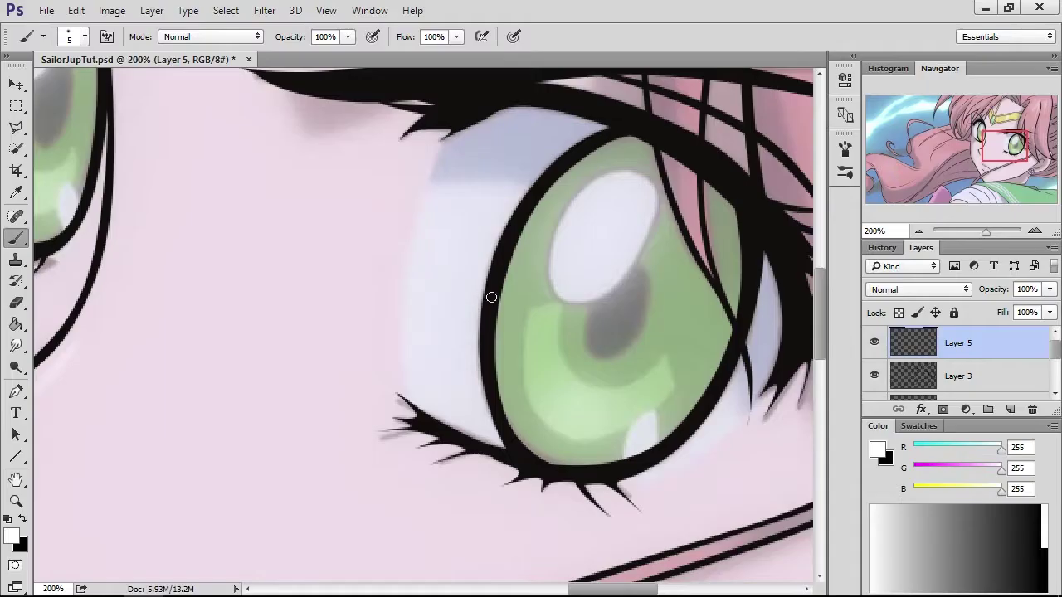
right_click(491, 297)
scroll(600, 457, down, 1)
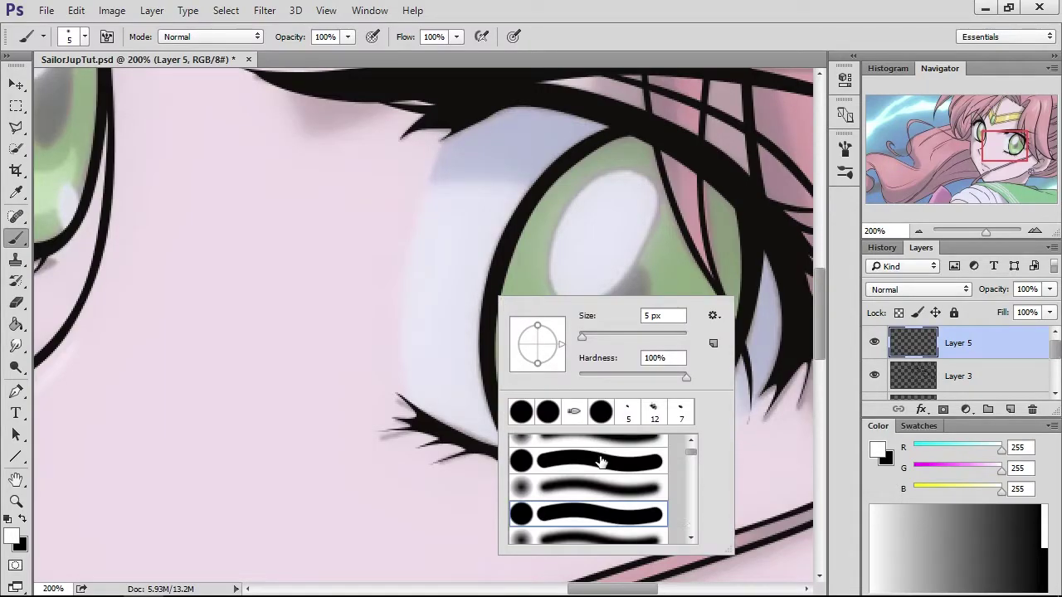
scroll(600, 457, up, 1)
click(578, 477)
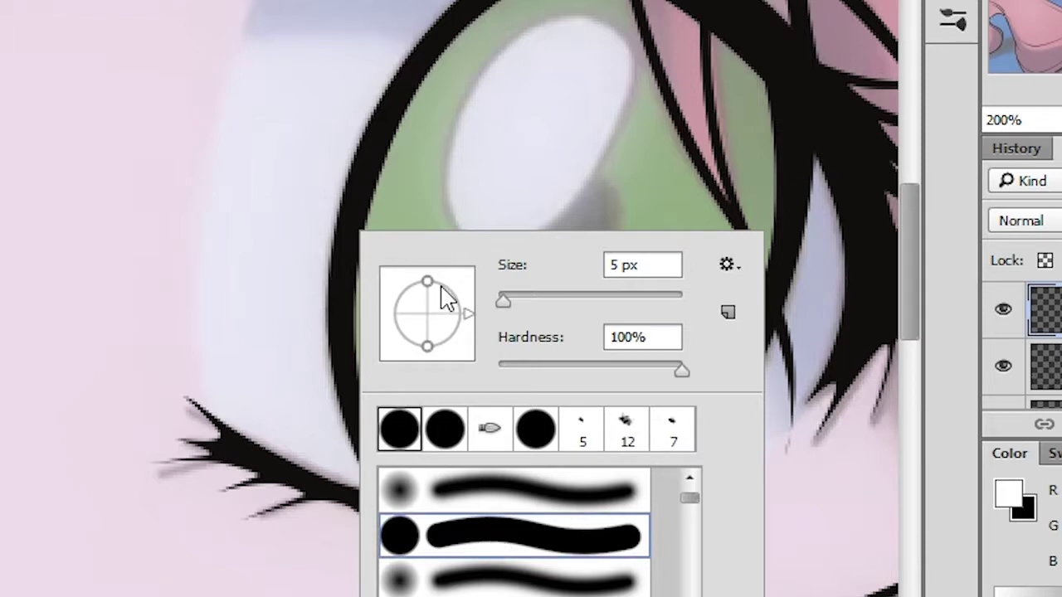
- Reshape the round brush tip into a slightly flattened, upright ellipse tilted to match the eye's highlight
mouse_move(471, 321)
mouse_down()
mouse_move(446, 356)
mouse_move(424, 363)
mouse_up()
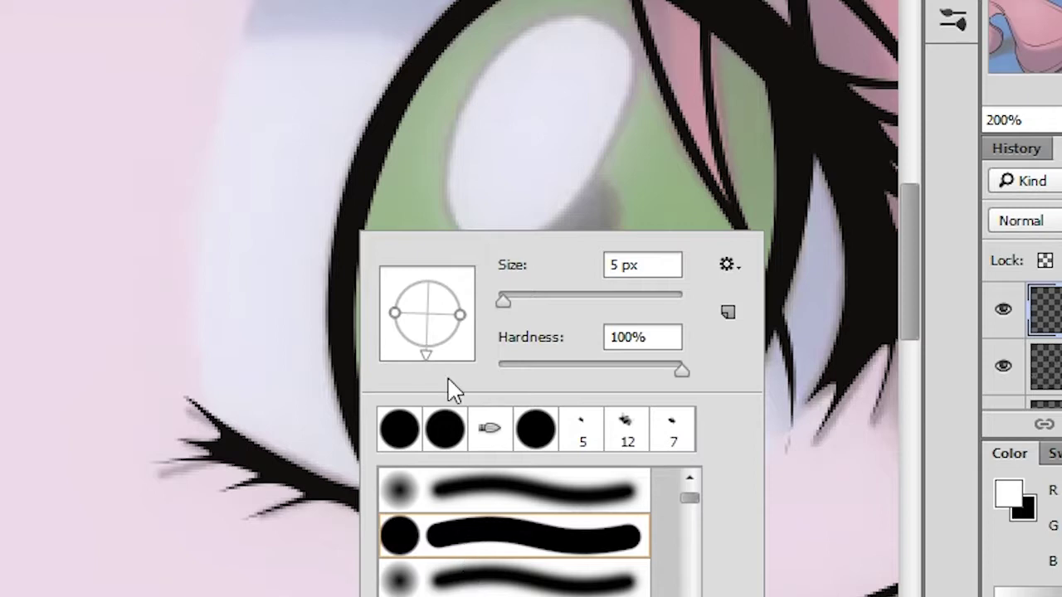
drag(456, 315, 451, 315)
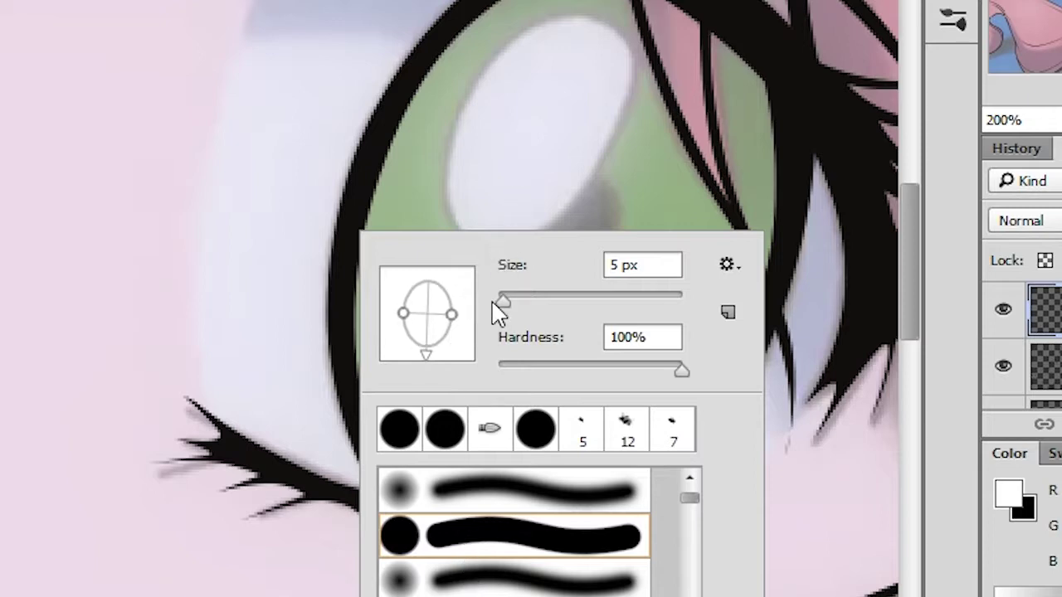
drag(430, 360, 407, 367)
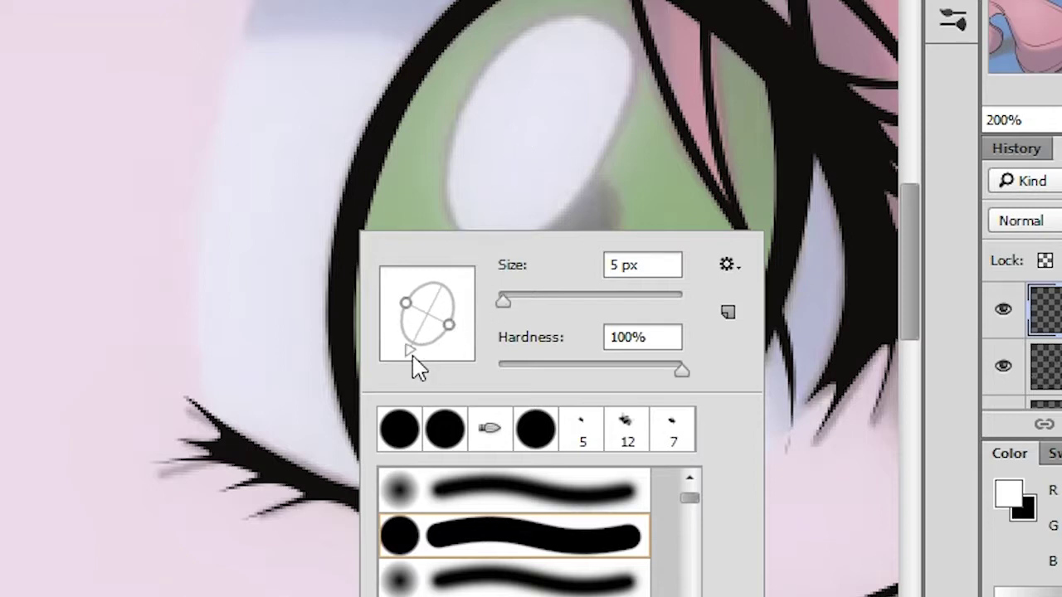
drag(412, 363, 429, 346)
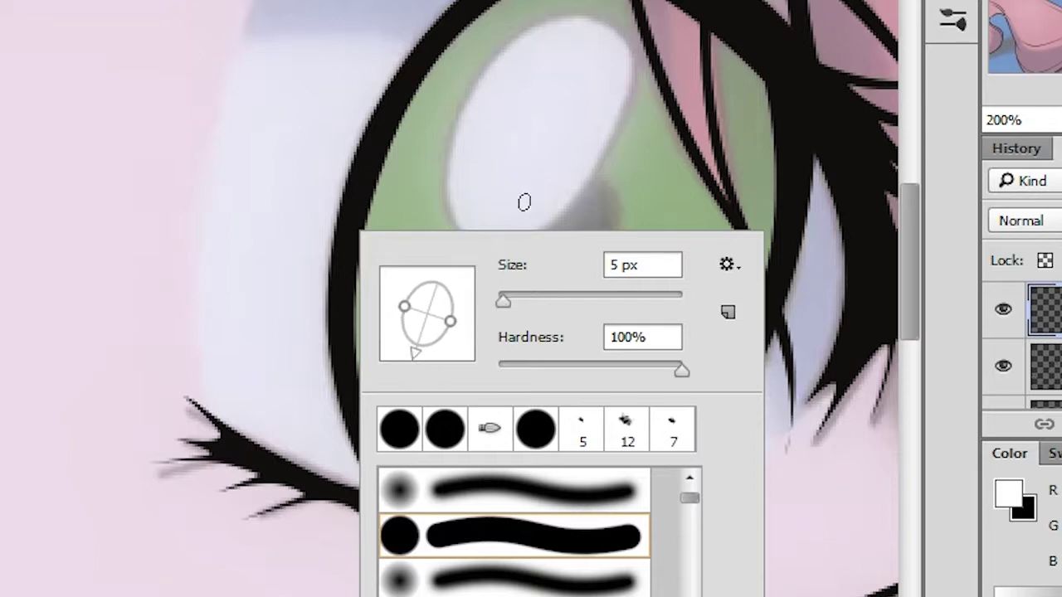
- Enlarge the elliptical brush tip to 79 px
click(525, 300)
click(548, 300)
click(571, 301)
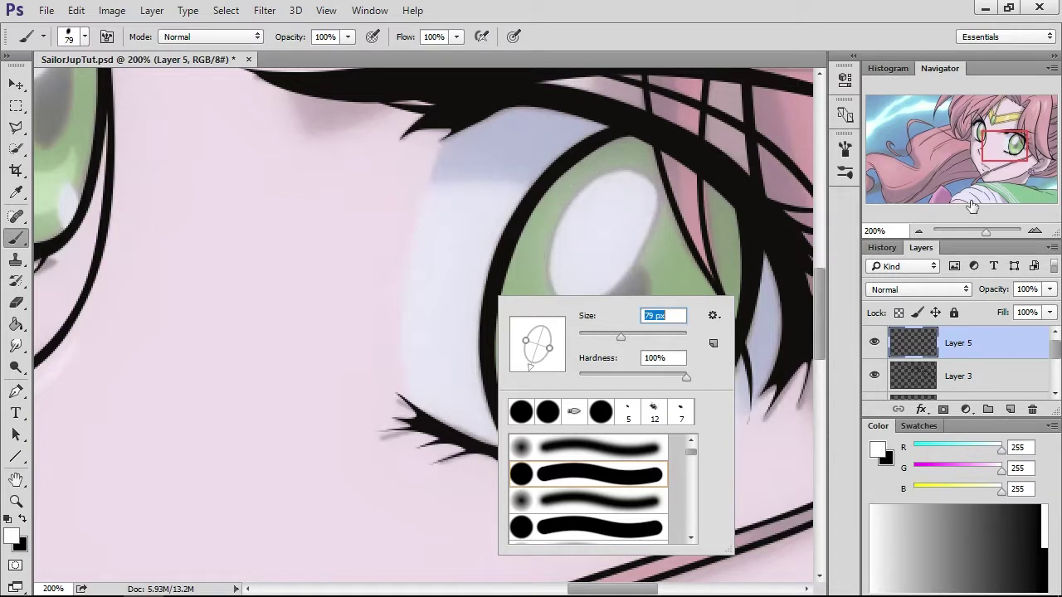
- Enlarge the elliptical brush tip to 82 px to fit the large highlight of the bigger eye
drag(1005, 154, 1008, 151)
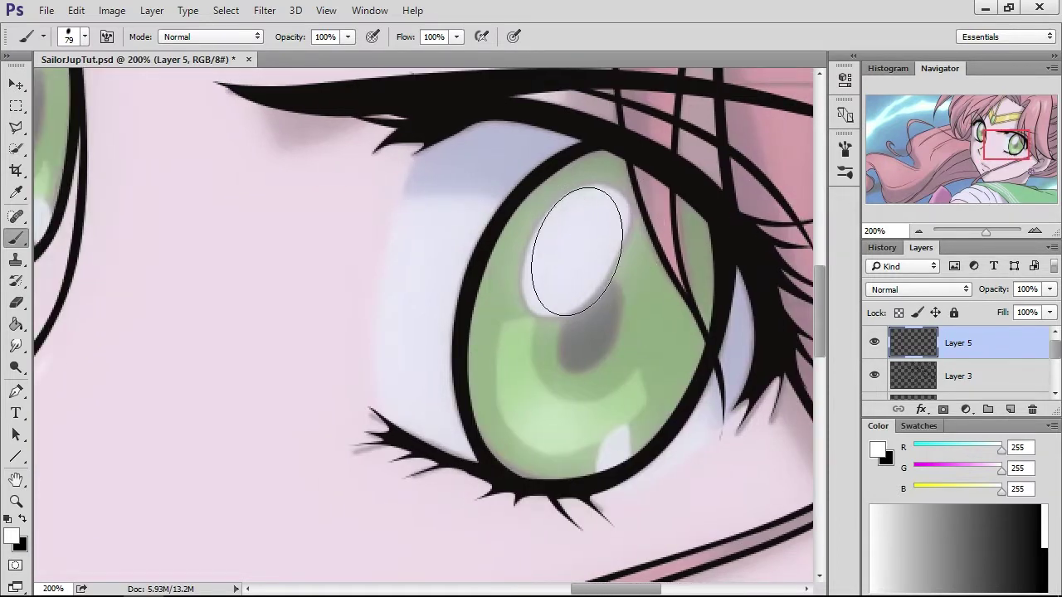
right_click(576, 250)
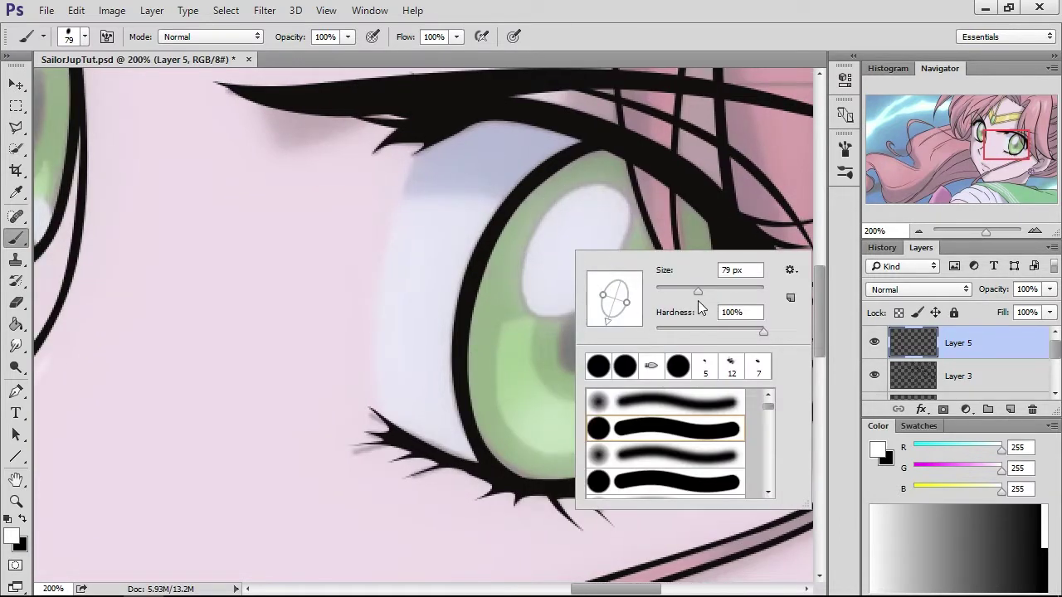
drag(700, 289, 702, 289)
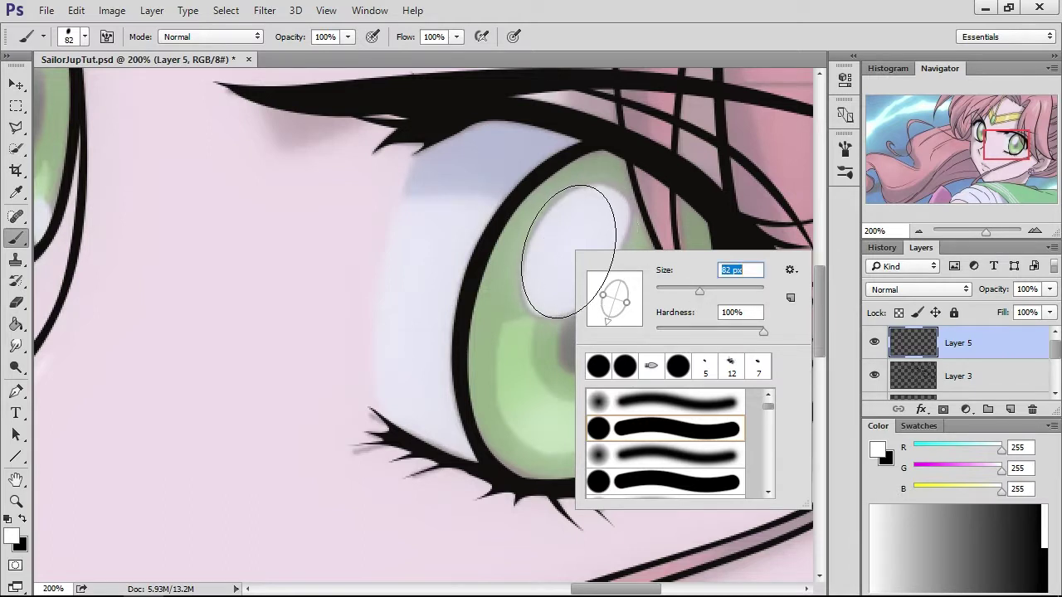
key(Return)
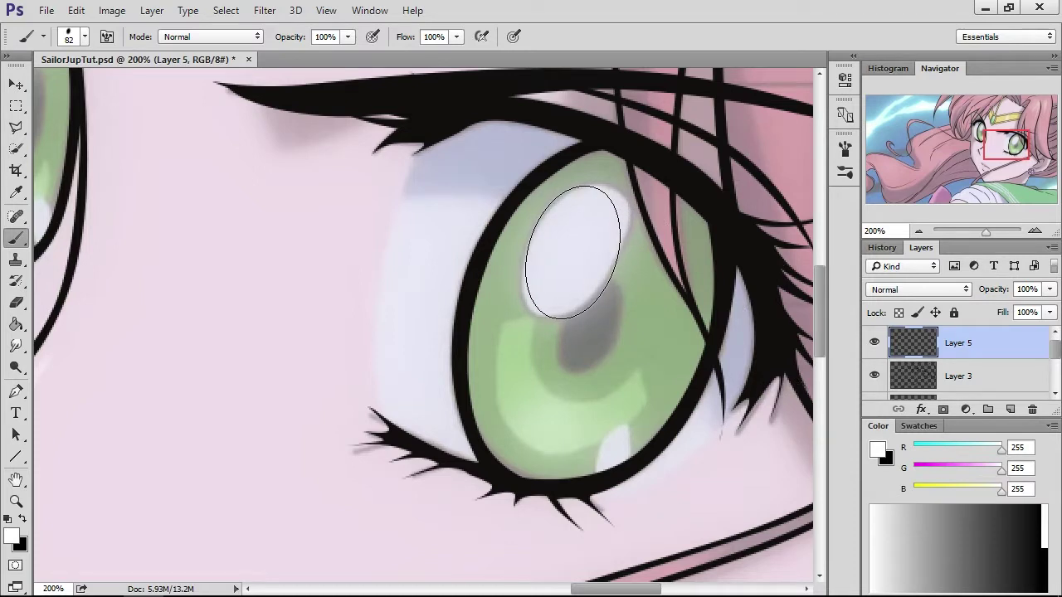
- Tilt the brush tip further to match the highlight's slant and stamp one white ellipse over it on Layer 5
right_click(572, 251)
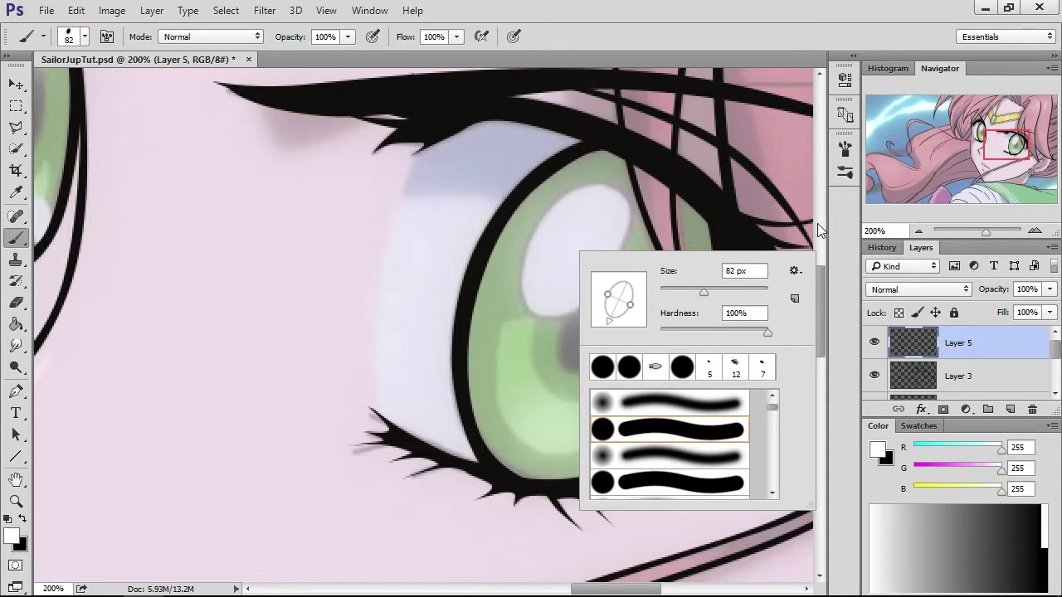
click(822, 295)
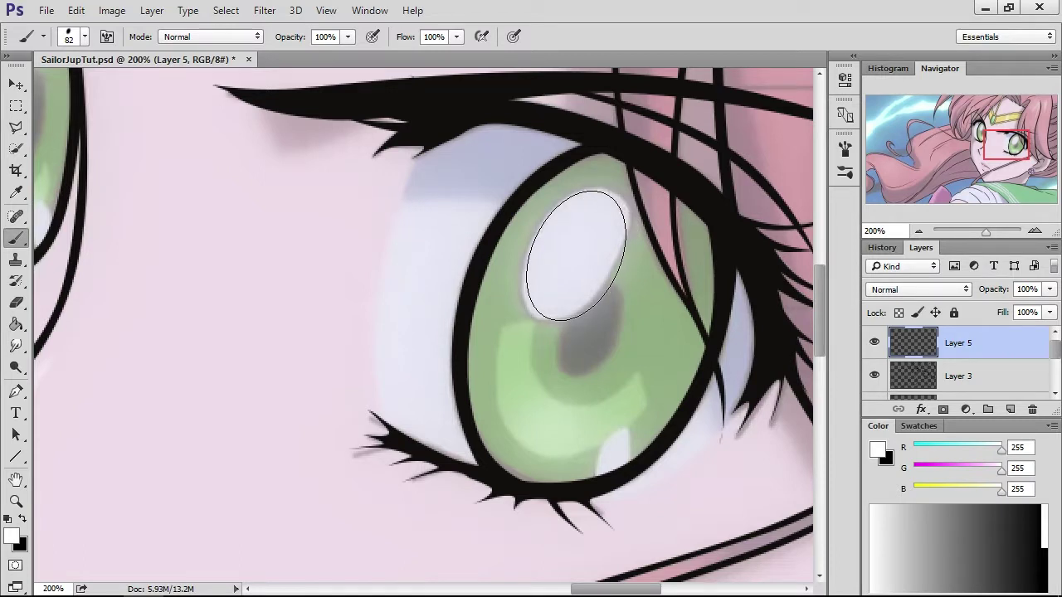
click(575, 255)
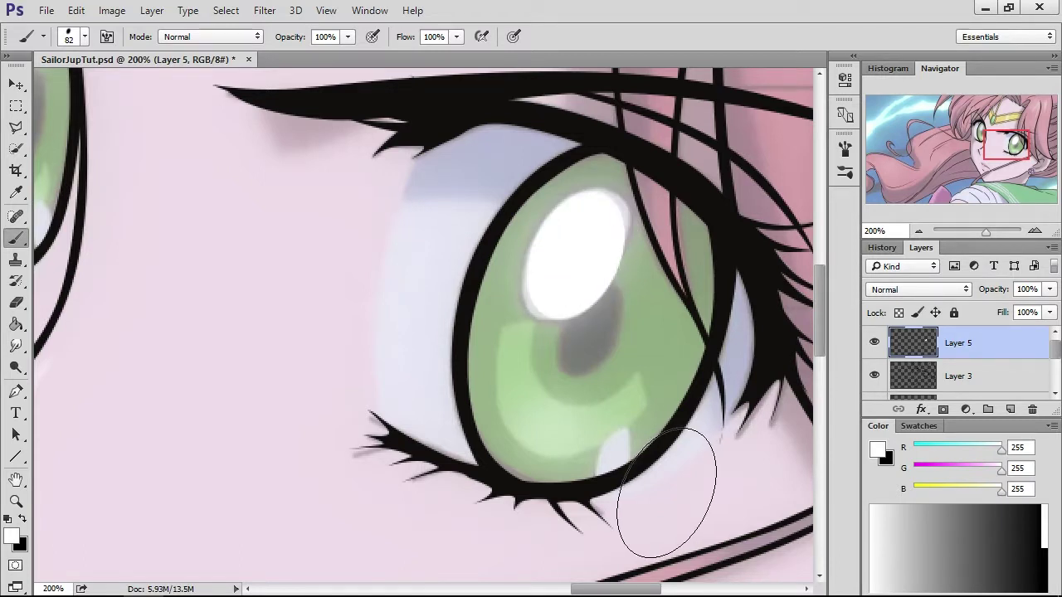
- Make the brush tip more upright and narrower at 65 px, and stamp a white ellipse over the other eye's large highlight
drag(1016, 154, 997, 145)
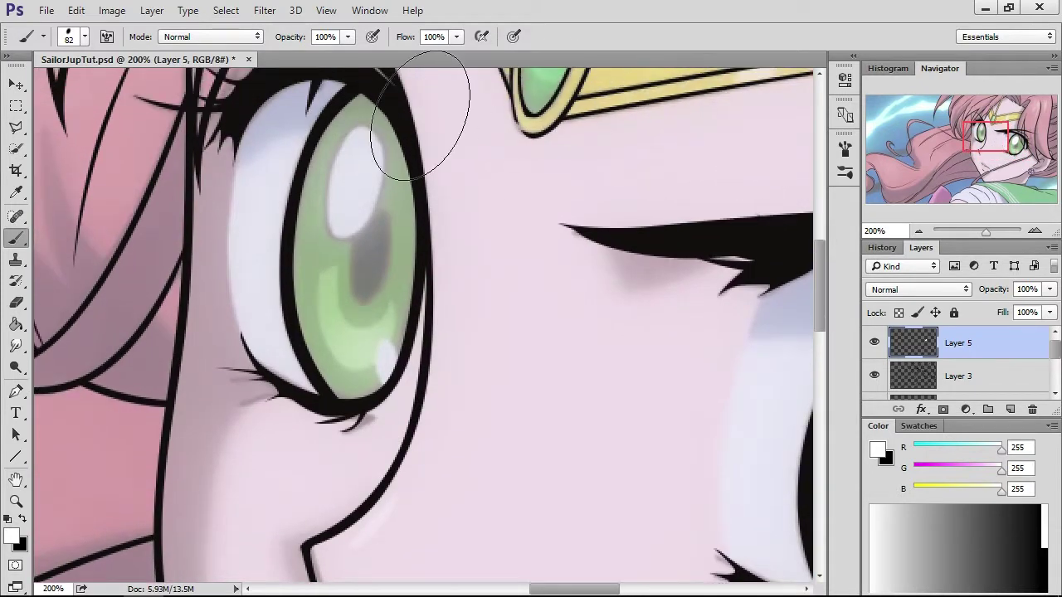
right_click(459, 255)
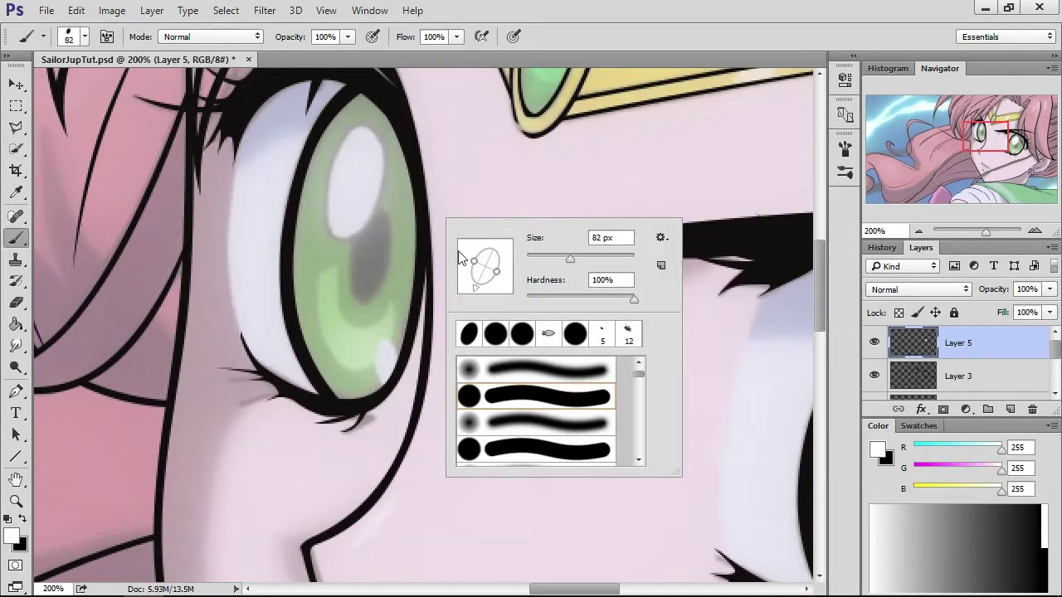
drag(478, 284, 481, 288)
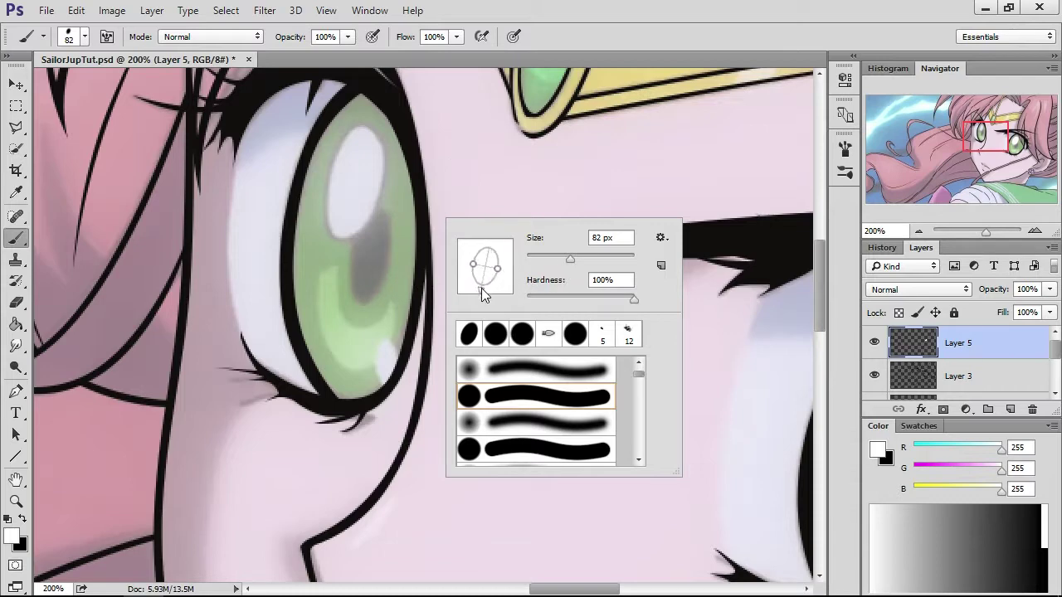
click(553, 256)
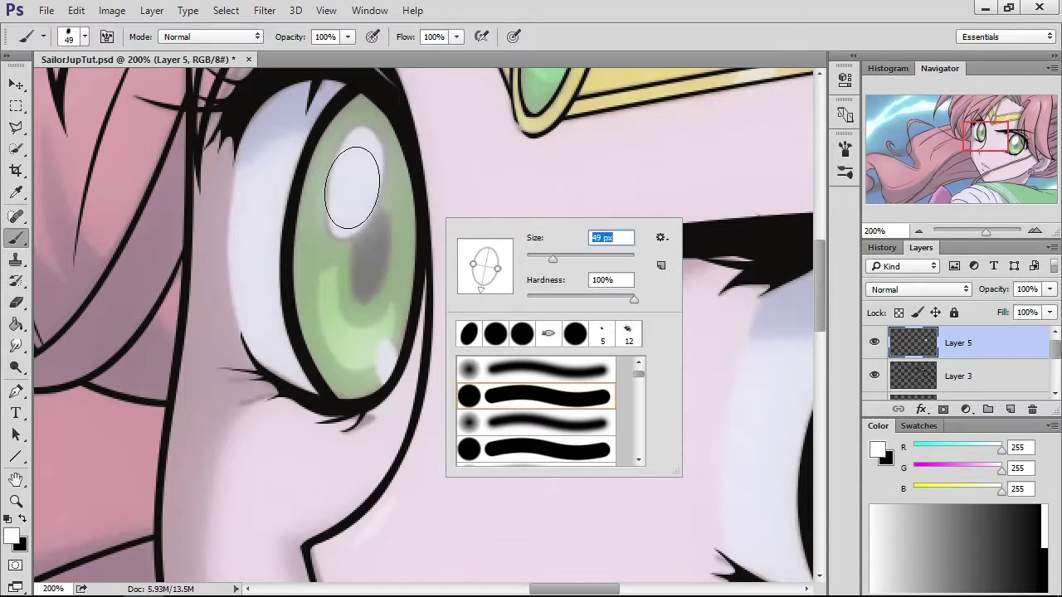
click(556, 257)
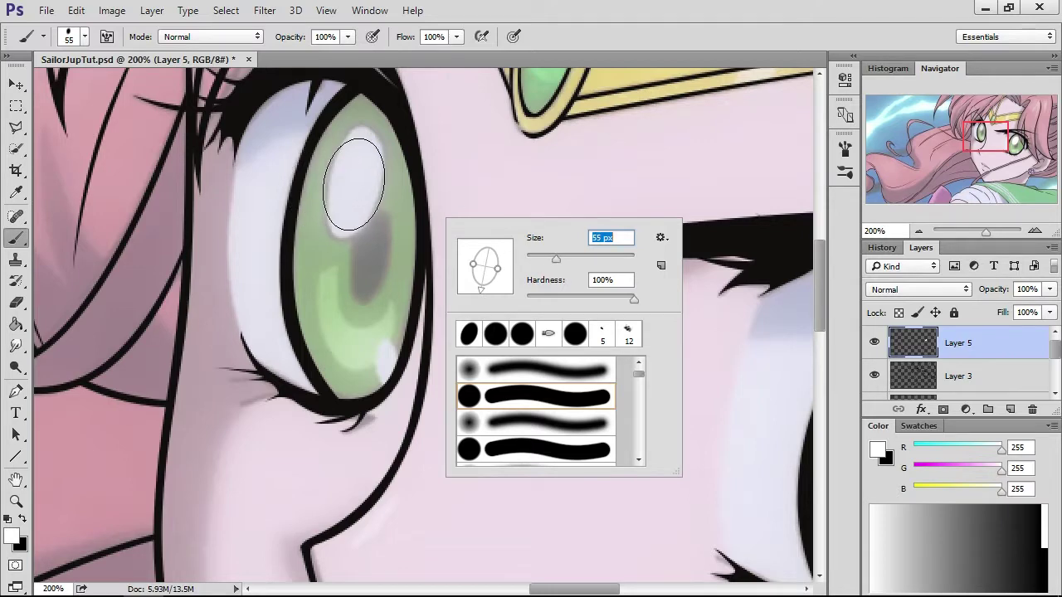
drag(496, 270, 497, 268)
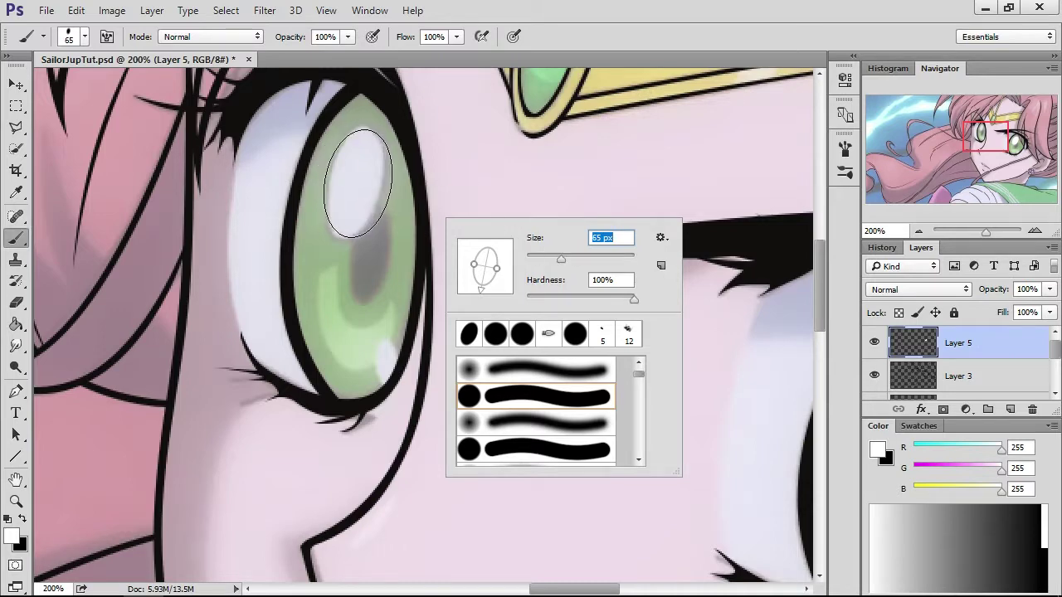
drag(494, 274, 493, 270)
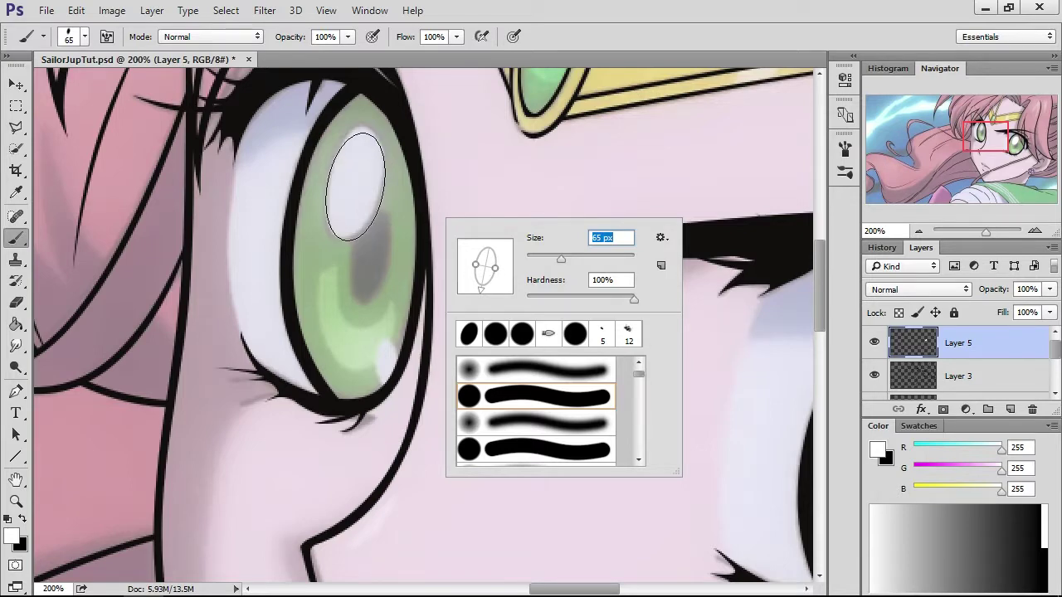
click(355, 187)
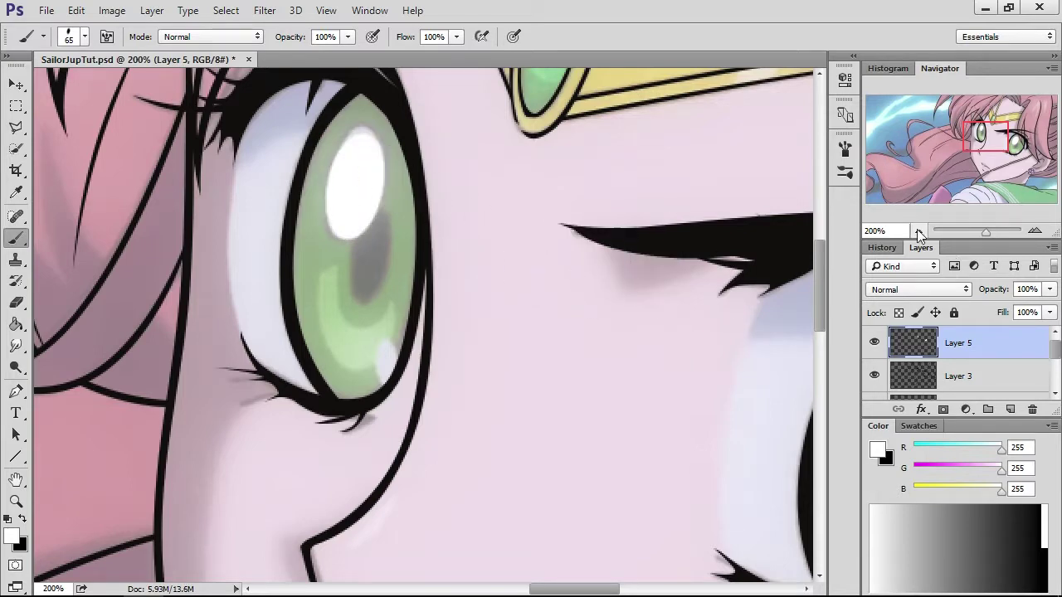
- Add an Outer Glow layer style to Layer 5 with the eye highlights and show its settings
click(917, 230)
scroll(747, 365, down, 1)
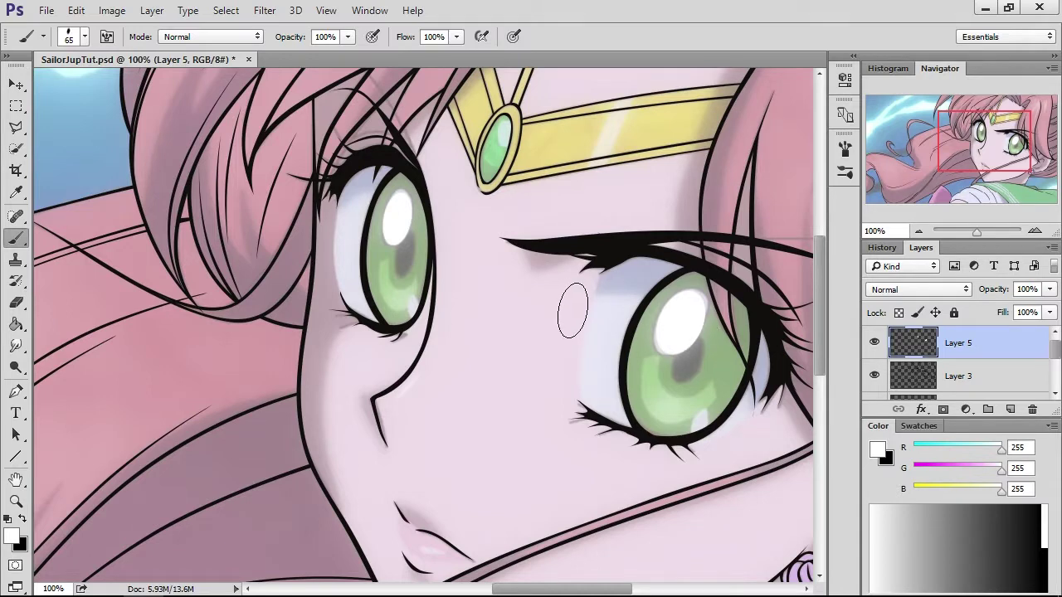
scroll(610, 330, right, 2)
scroll(605, 322, down, 1)
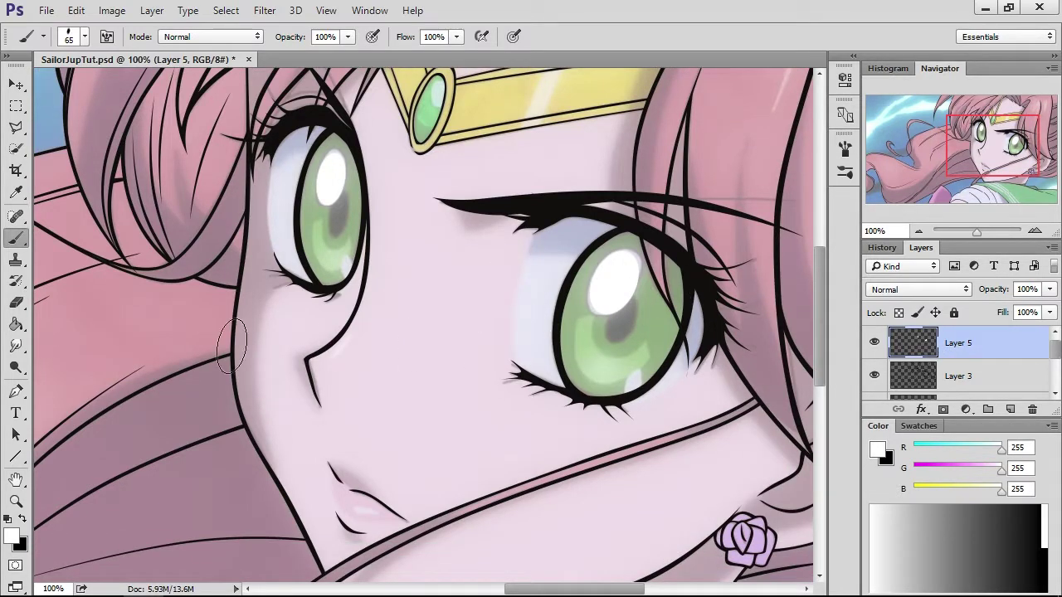
click(16, 391)
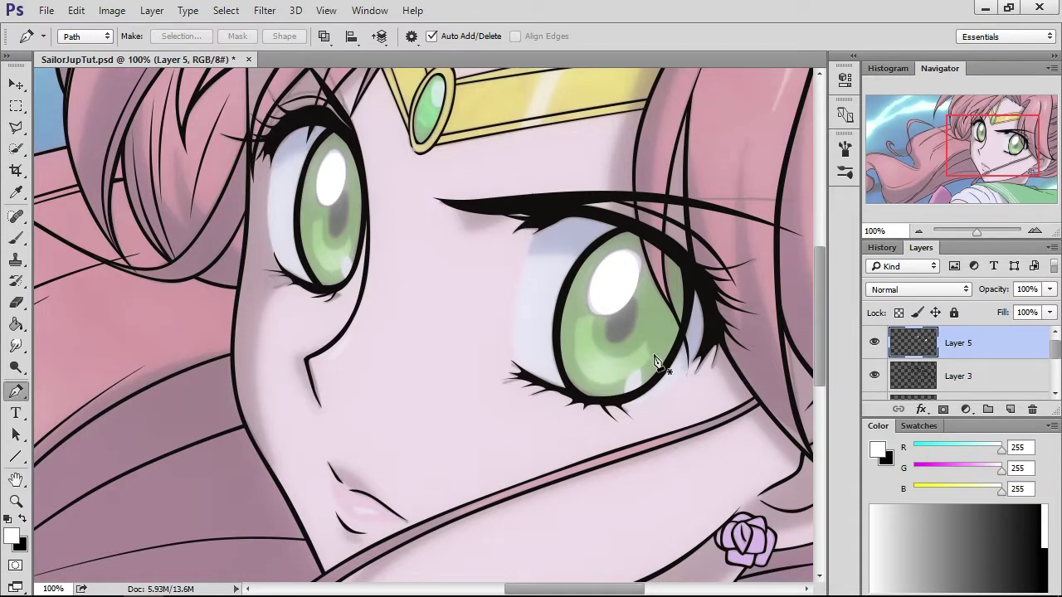
double_click(999, 357)
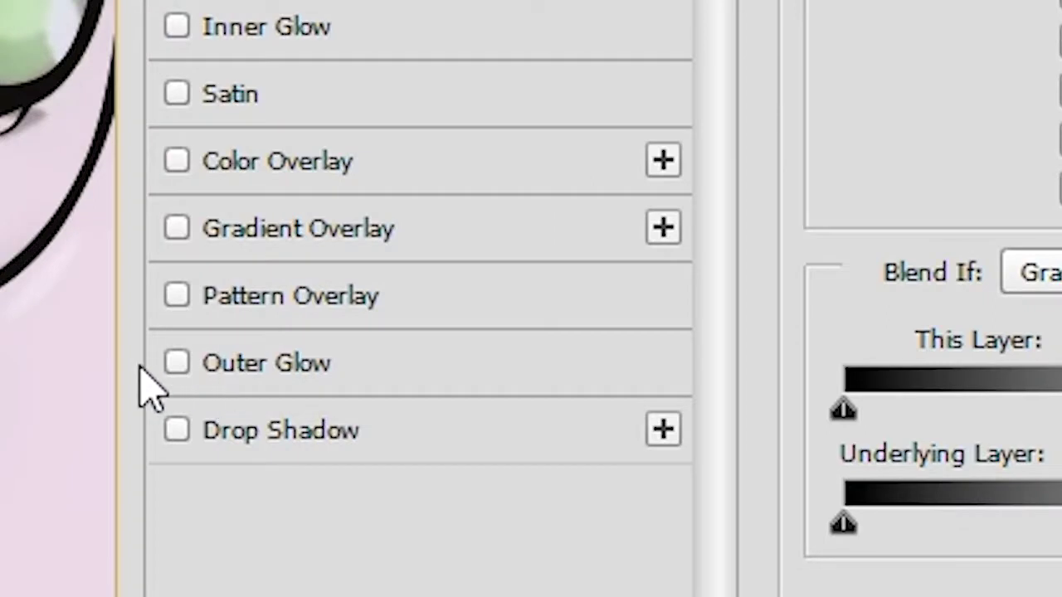
click(383, 374)
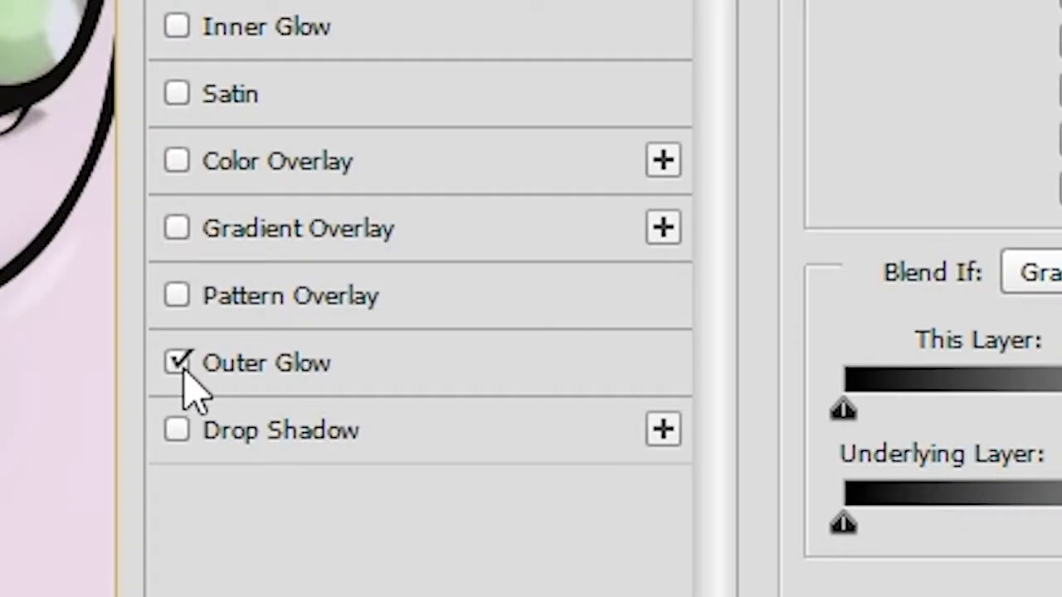
click(495, 399)
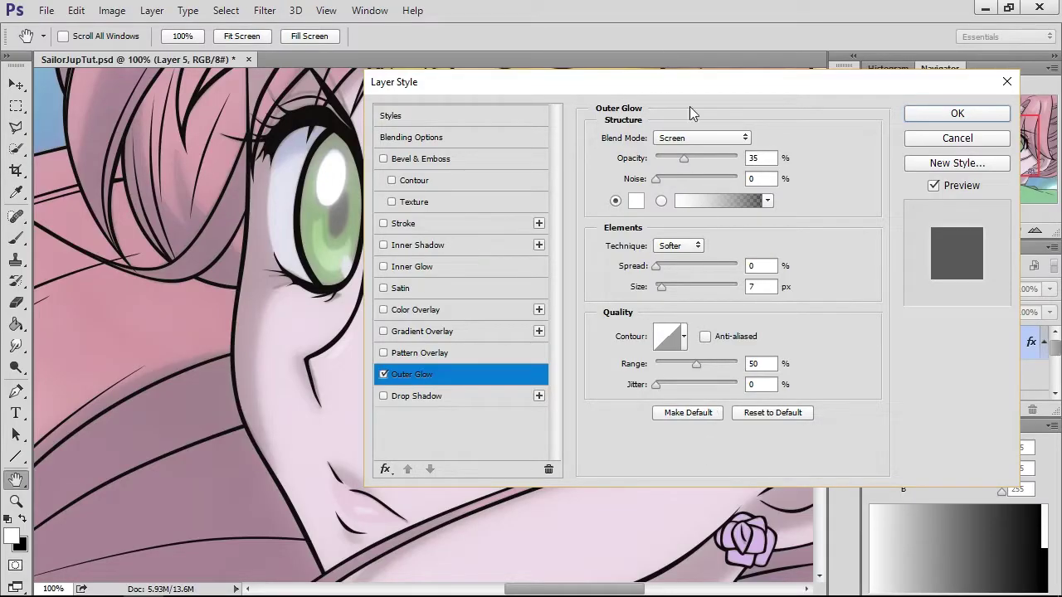
- Set the outer glow's opacity to 100% and its size to 11 px, and apply the layer style
drag(583, 82, 694, 74)
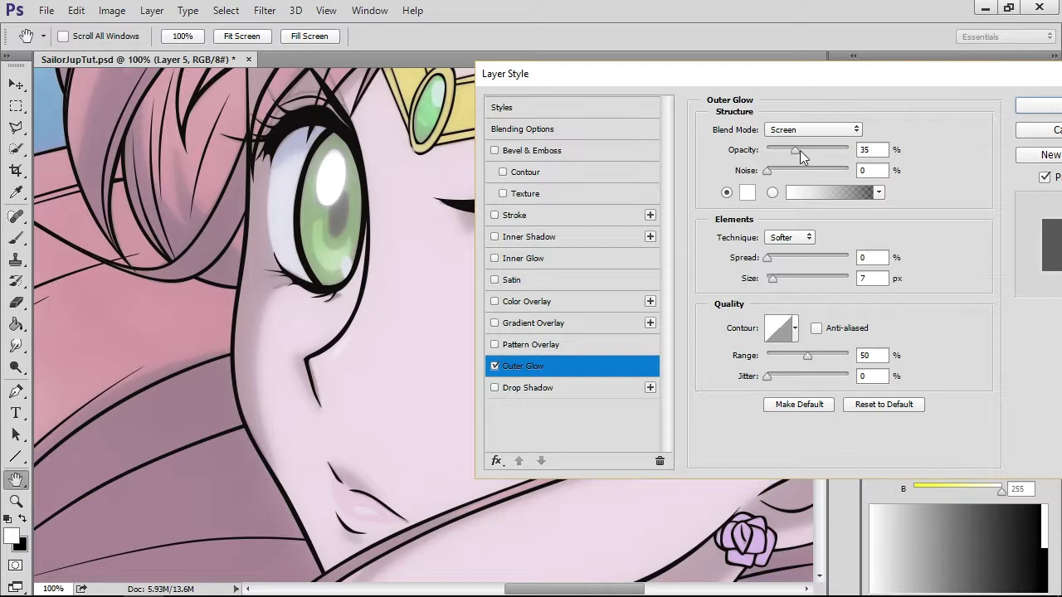
drag(795, 149, 879, 164)
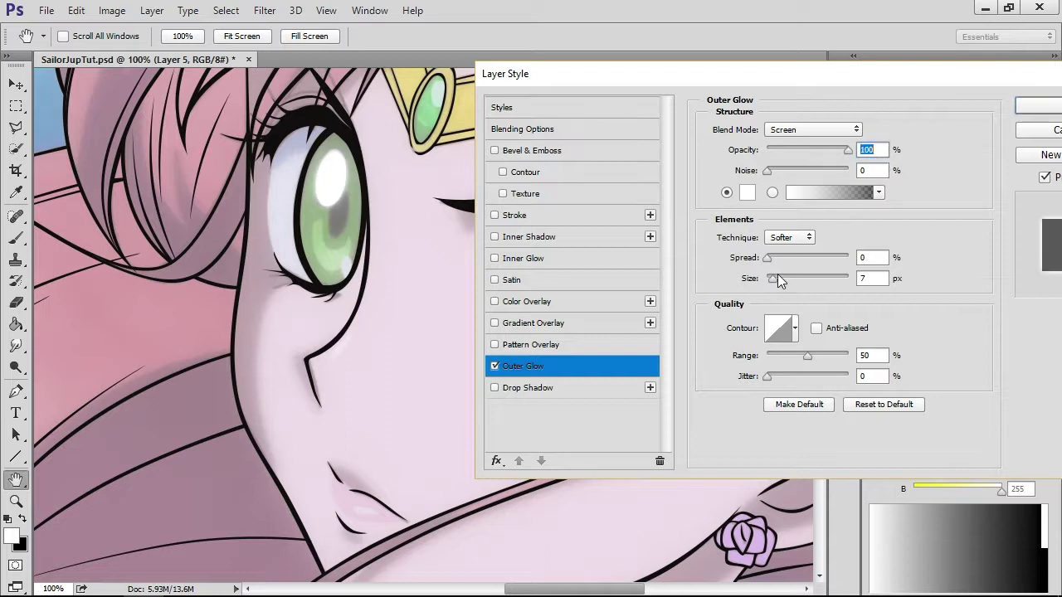
click(879, 285)
key(Up)
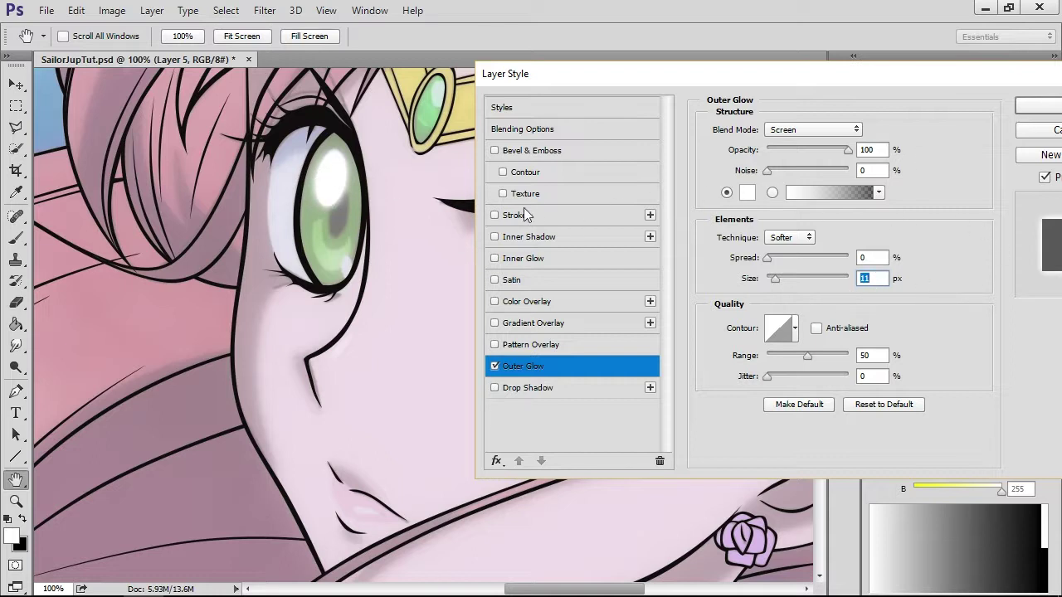
drag(813, 78, 643, 97)
drag(551, 92, 621, 55)
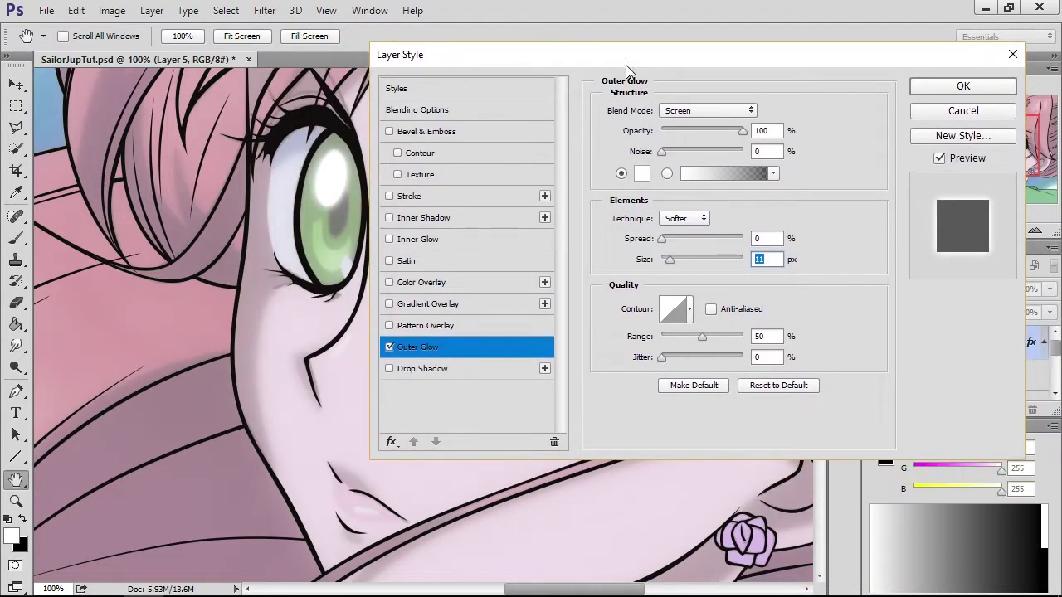
click(925, 87)
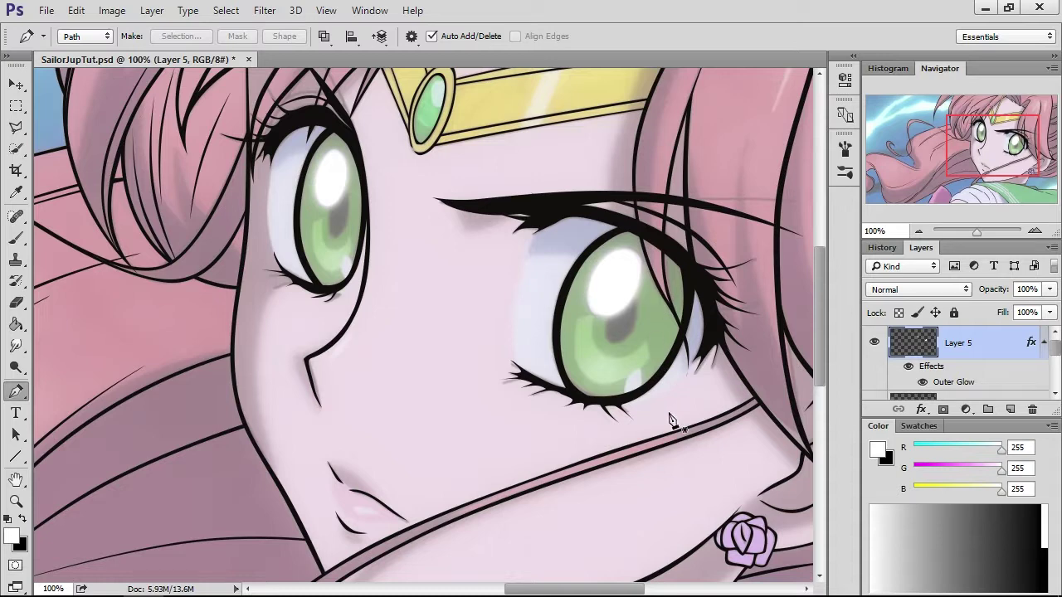
- Add a new empty layer directly above the colour artwork on Layer 0
scroll(548, 375, down, 1)
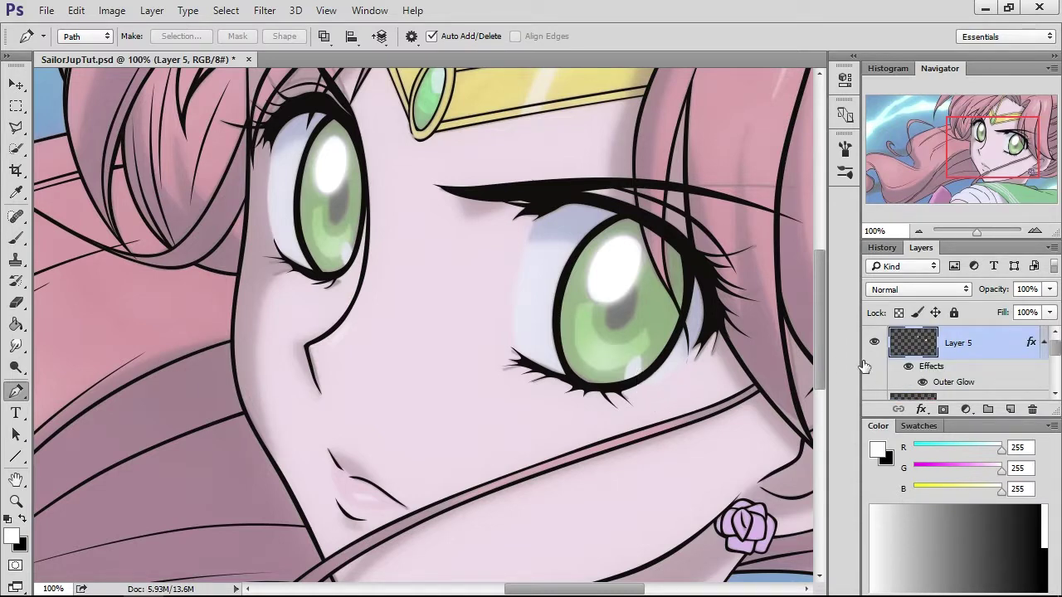
scroll(863, 365, down, 2)
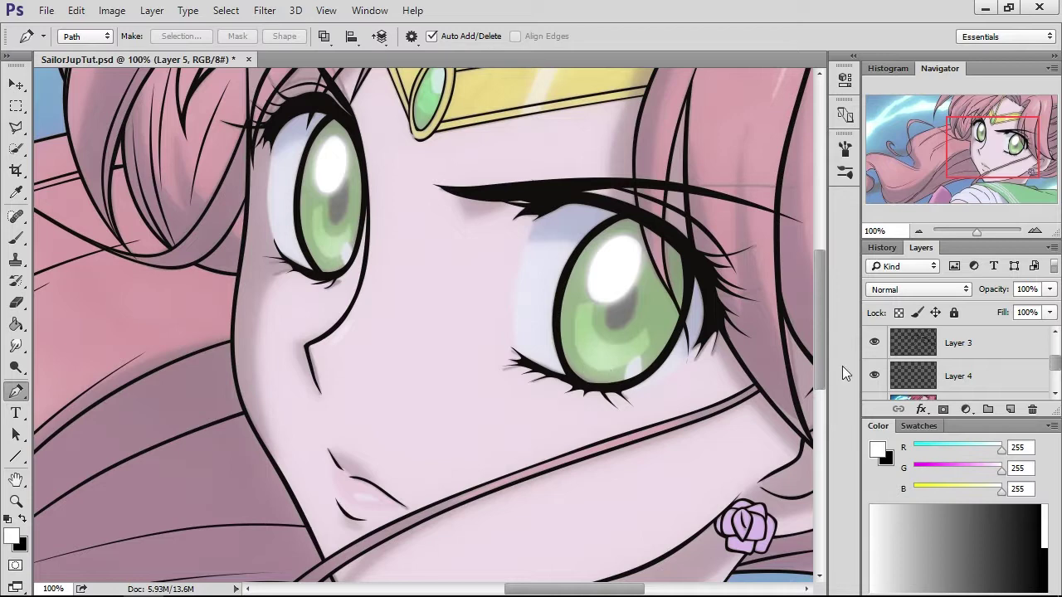
scroll(929, 370, down, 2)
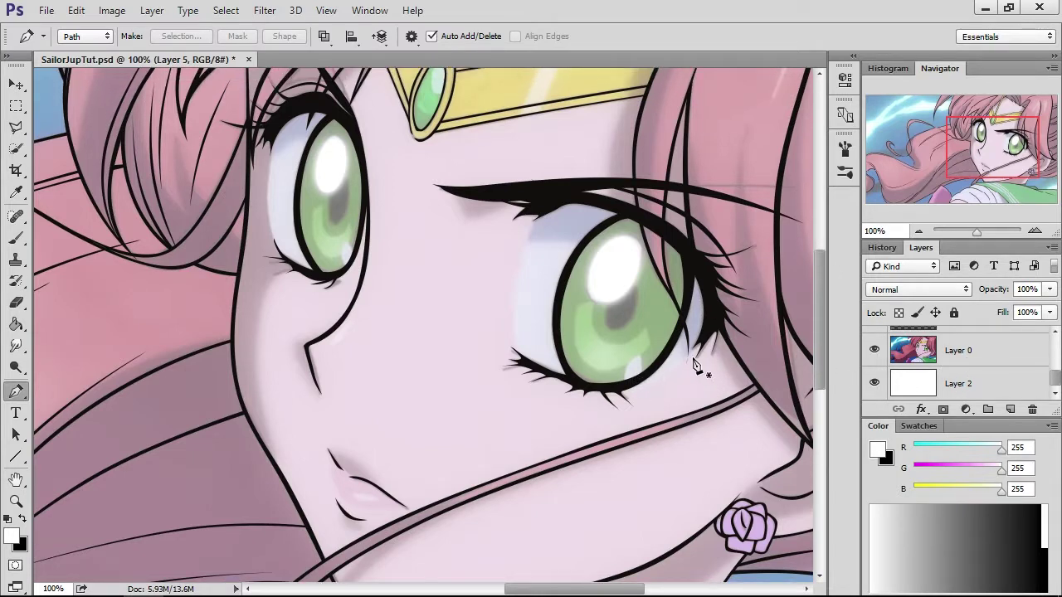
click(908, 355)
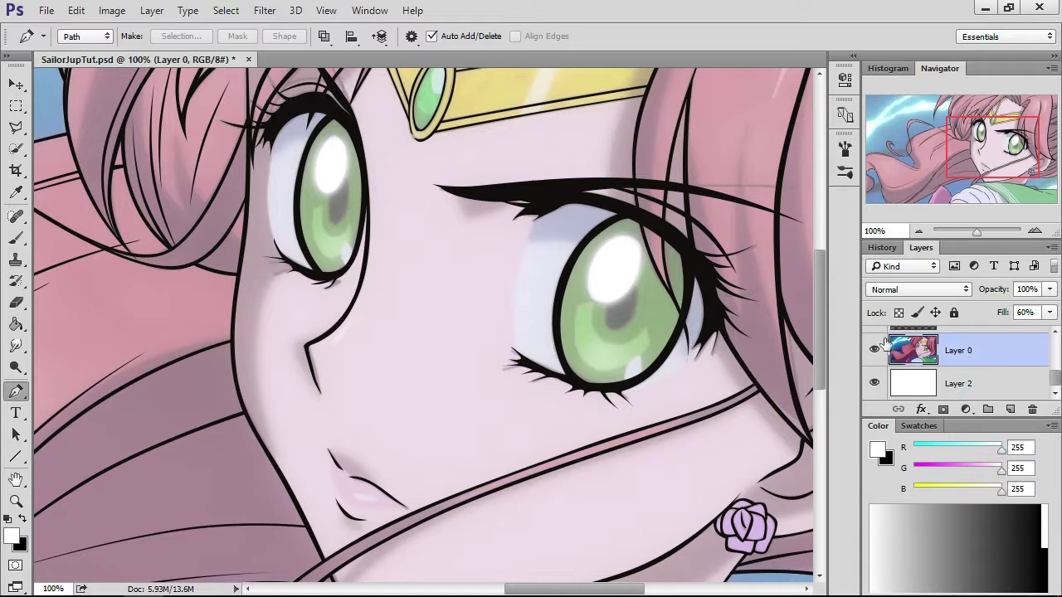
scroll(902, 371, up, 2)
scroll(904, 370, down, 2)
click(1011, 409)
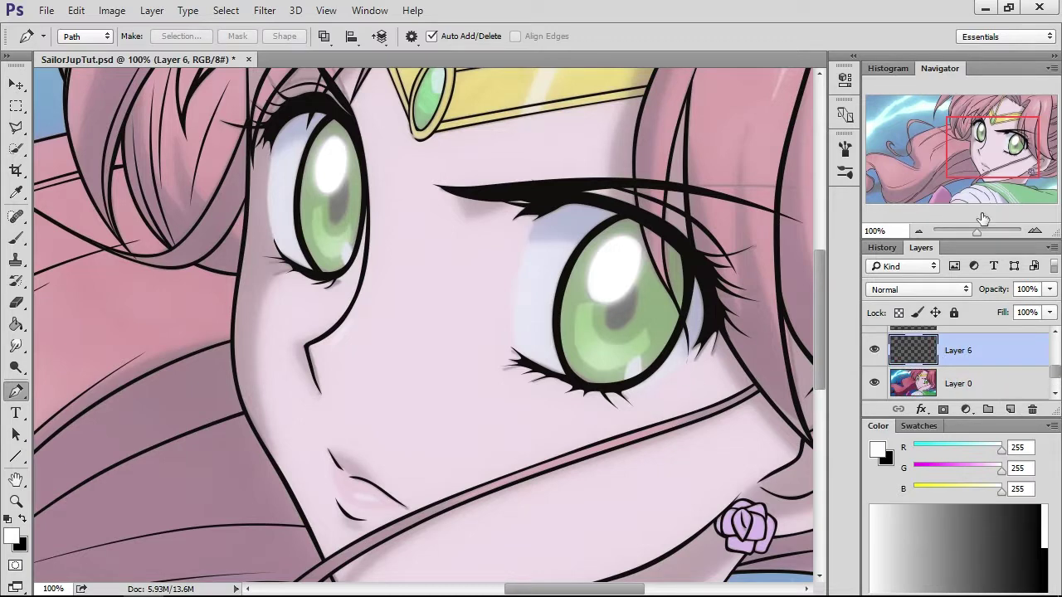
- Adjust the elliptical brush tip's tilt, set its size to 34 px, and stamp the small white lower highlight on the larger eye
click(1034, 231)
mouse_move(999, 184)
mouse_down()
mouse_move(995, 158)
mouse_move(1006, 166)
mouse_up()
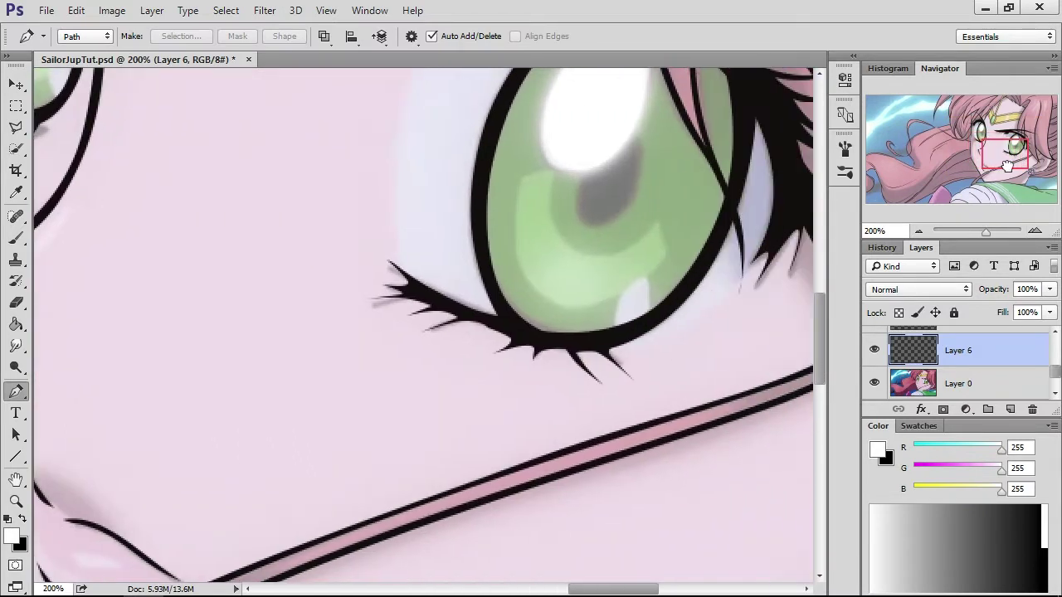
click(17, 239)
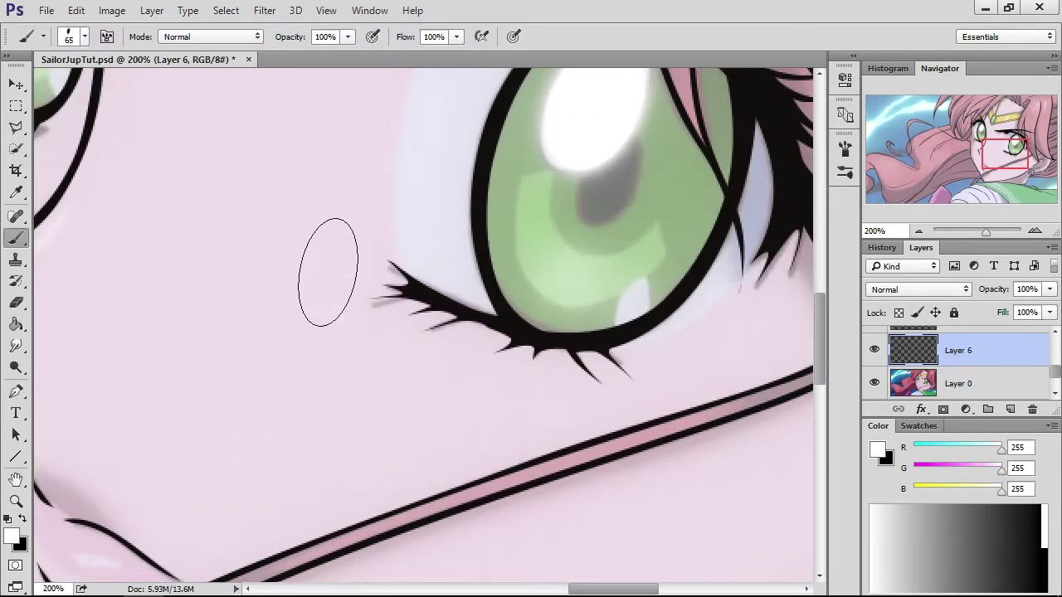
right_click(613, 308)
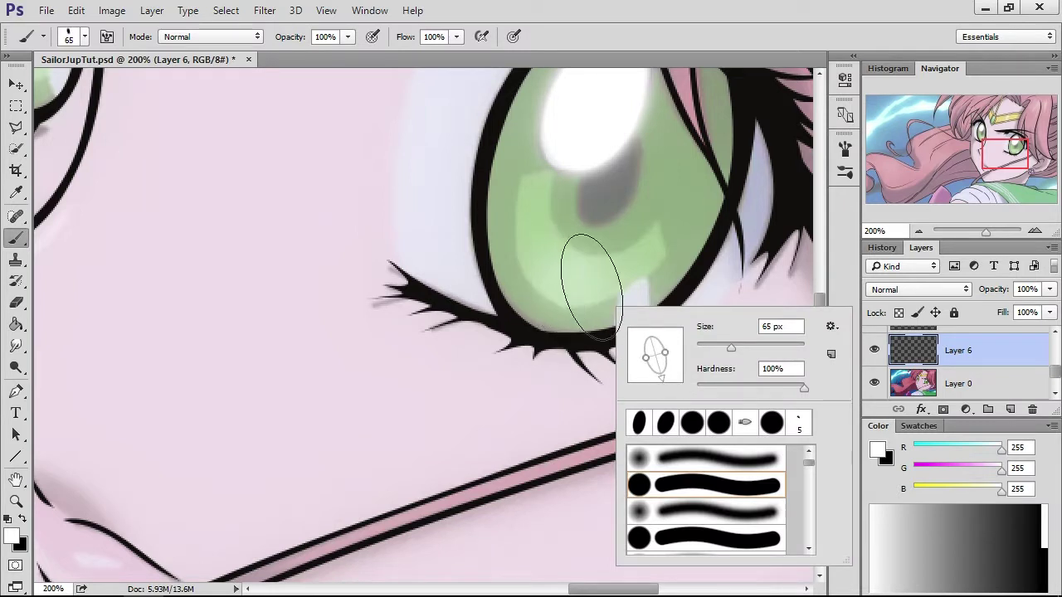
right_click(707, 246)
click(810, 282)
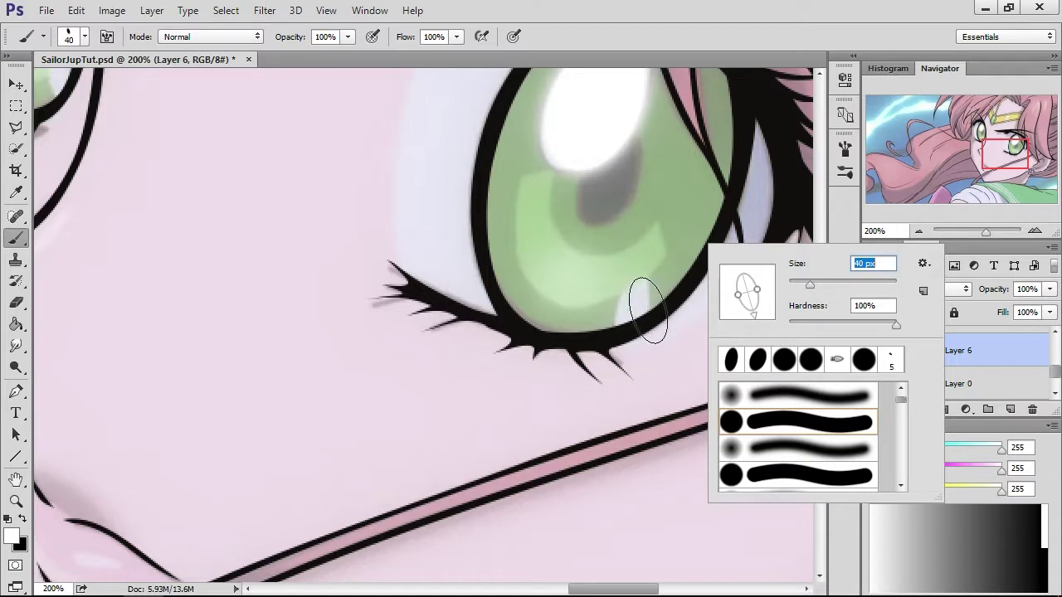
drag(804, 285, 799, 286)
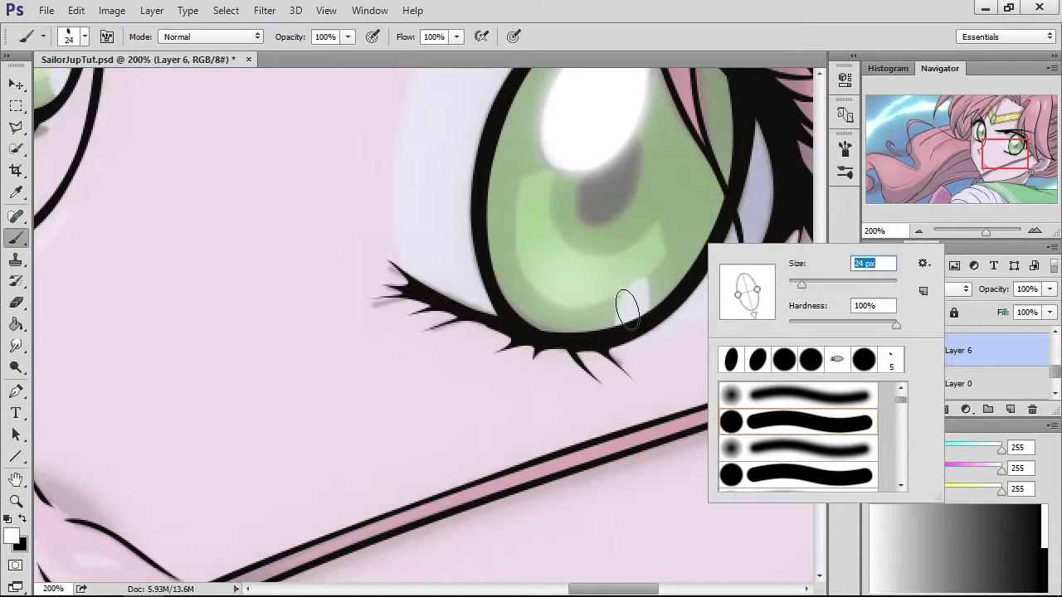
drag(762, 317, 750, 317)
click(630, 313)
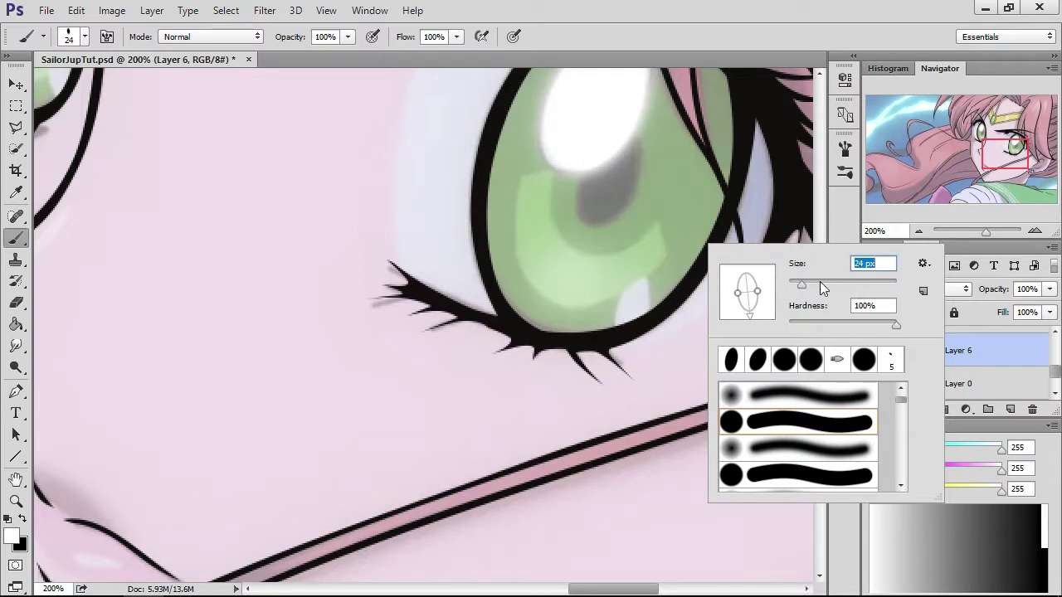
drag(807, 283, 806, 284)
key(Return)
- Reduce the brush size to 20 px and stamp the small white lower highlight on the other eye's iris
drag(1006, 153, 972, 145)
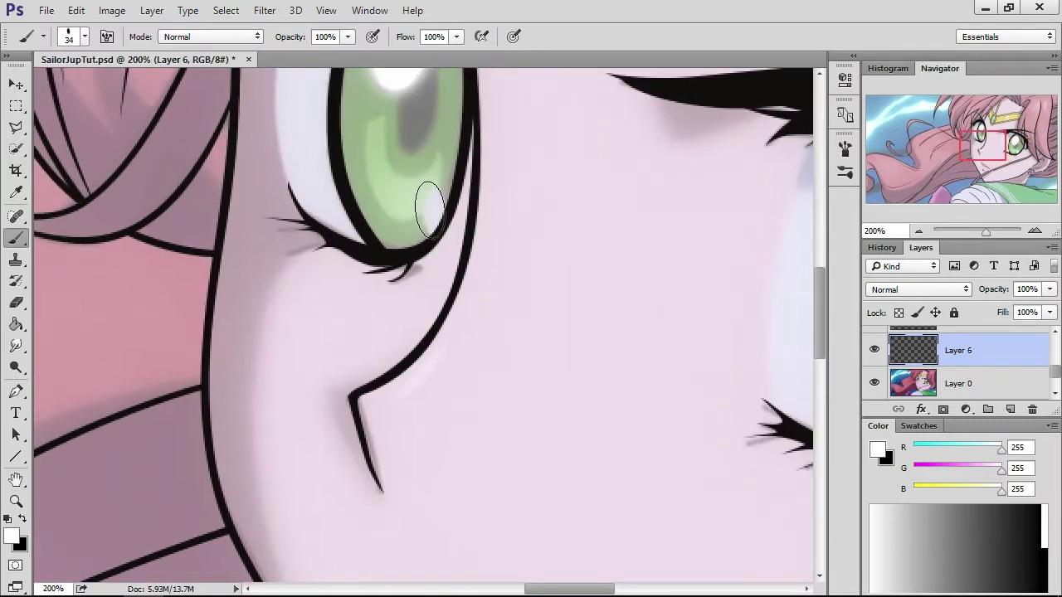
right_click(521, 217)
drag(625, 250, 620, 250)
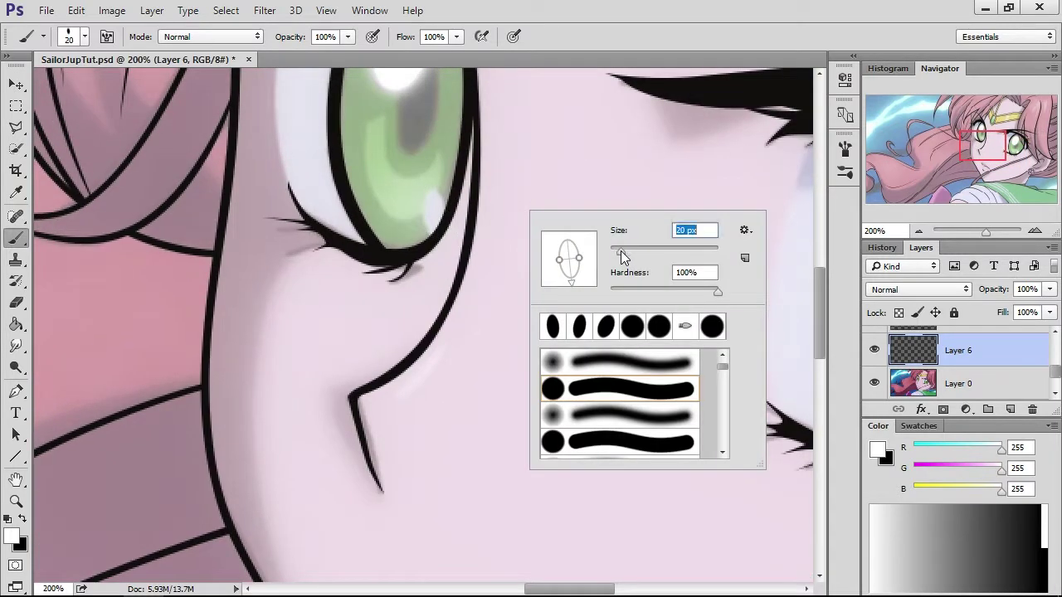
key(Return)
click(433, 205)
- Apply an Outer Glow layer style to Layer 6 with 100% opacity and a size of 7 px
click(917, 230)
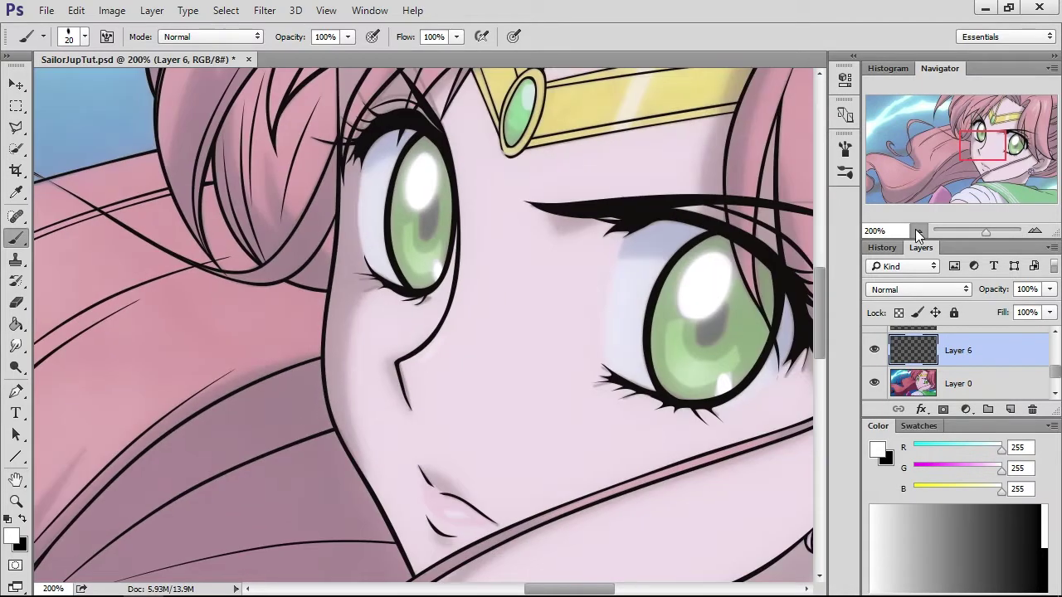
drag(968, 165, 985, 156)
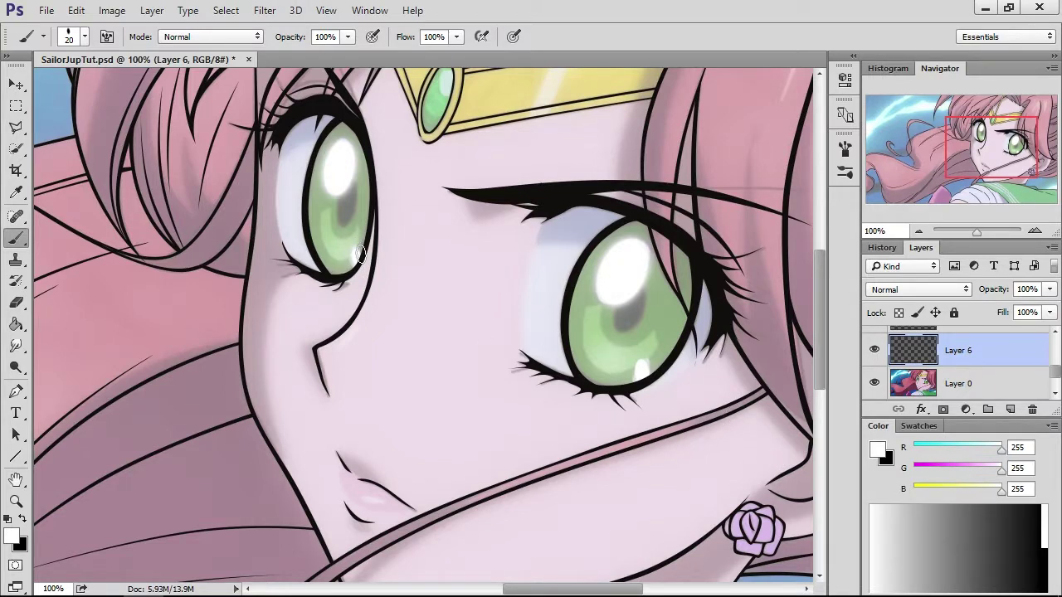
double_click(987, 351)
drag(577, 48, 646, 47)
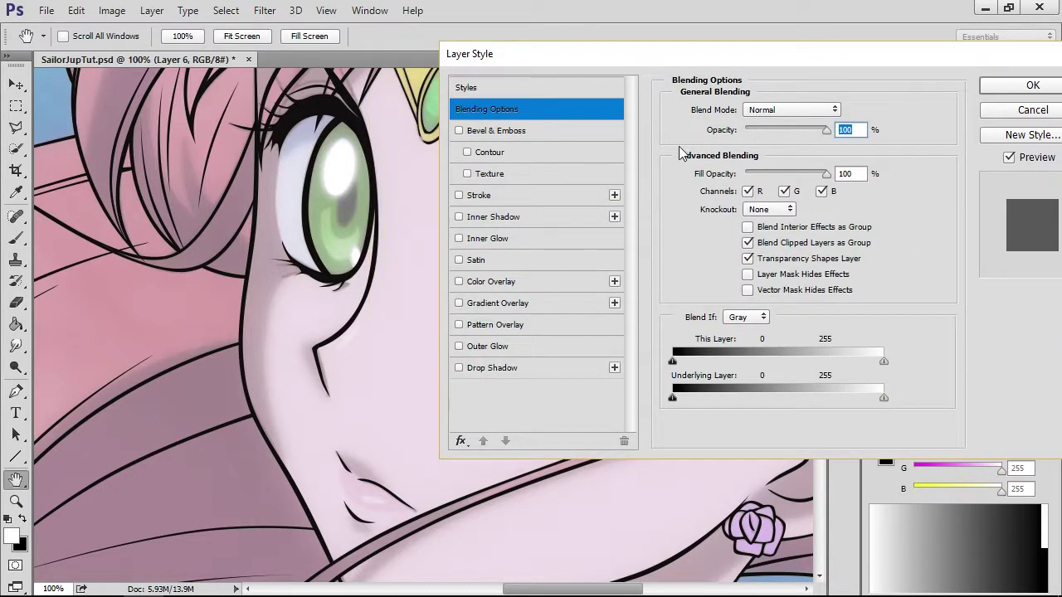
click(544, 351)
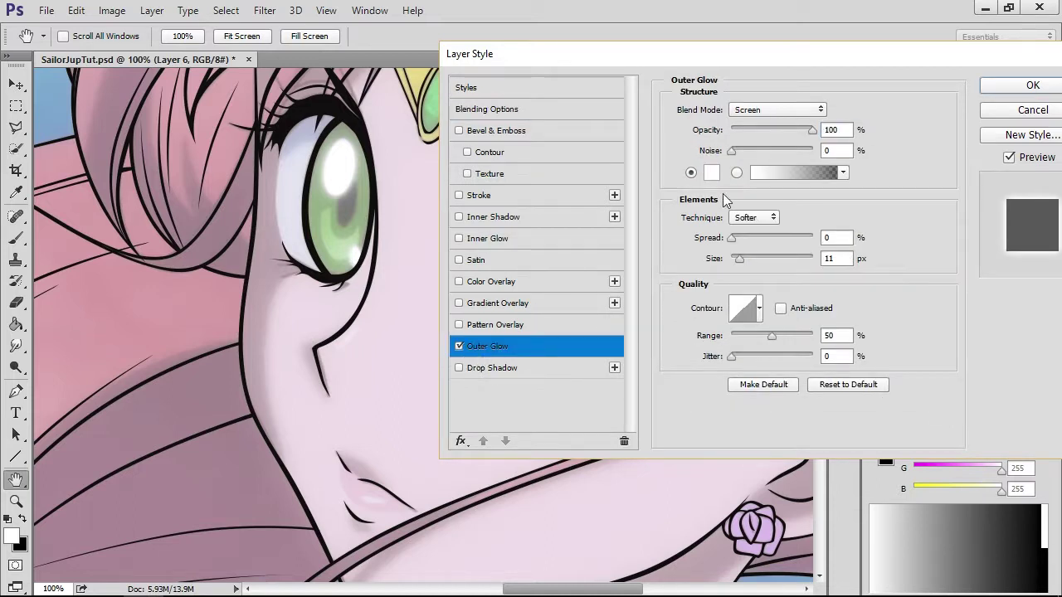
click(845, 258)
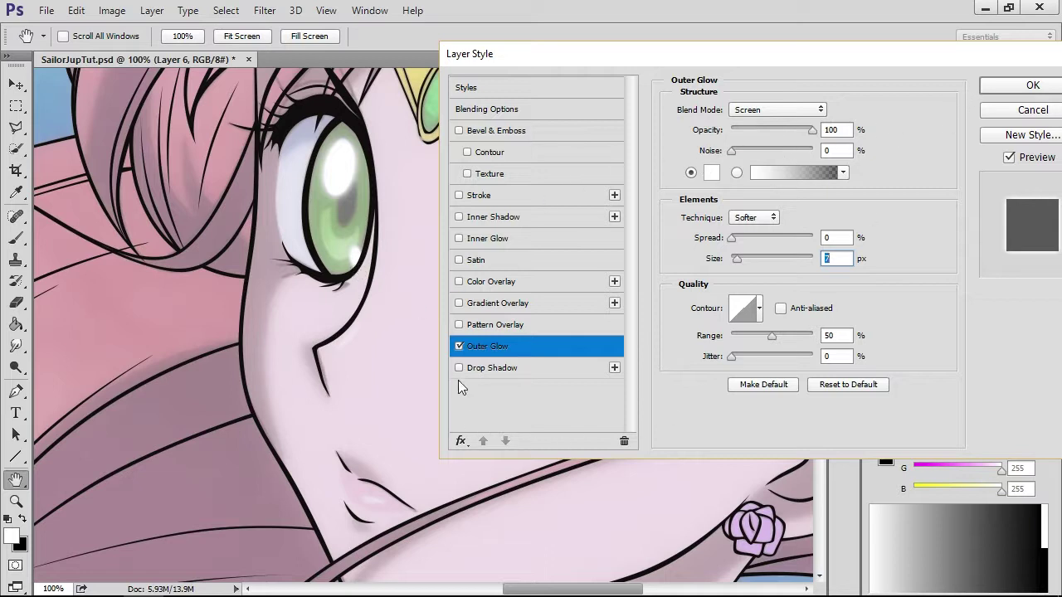
click(1028, 85)
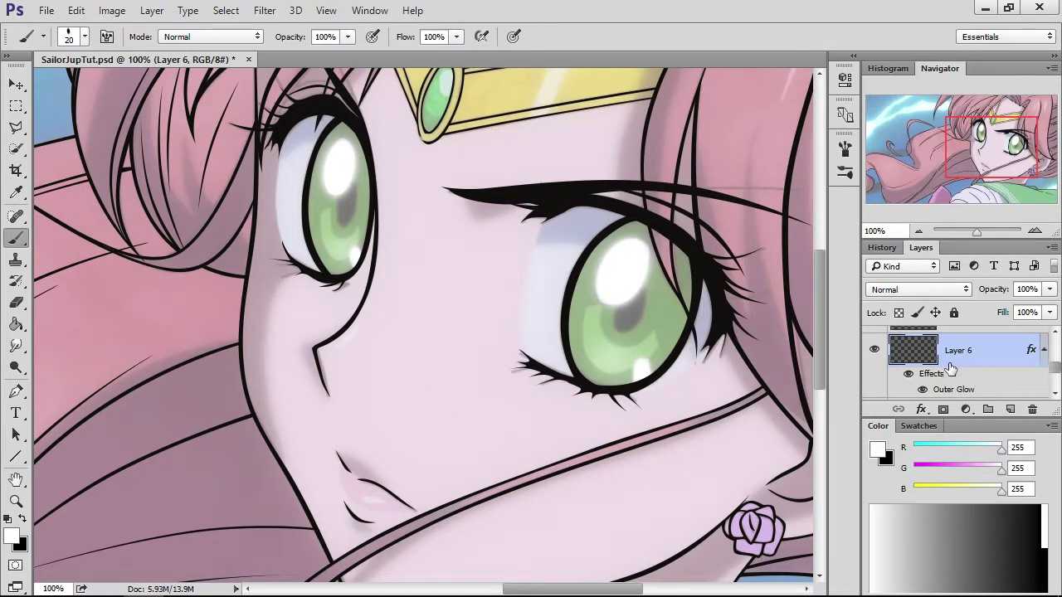
- Select the Layer 0 artwork and add a new empty layer directly above it, beneath the glowing highlights
scroll(949, 369, down, 1)
scroll(946, 365, down, 2)
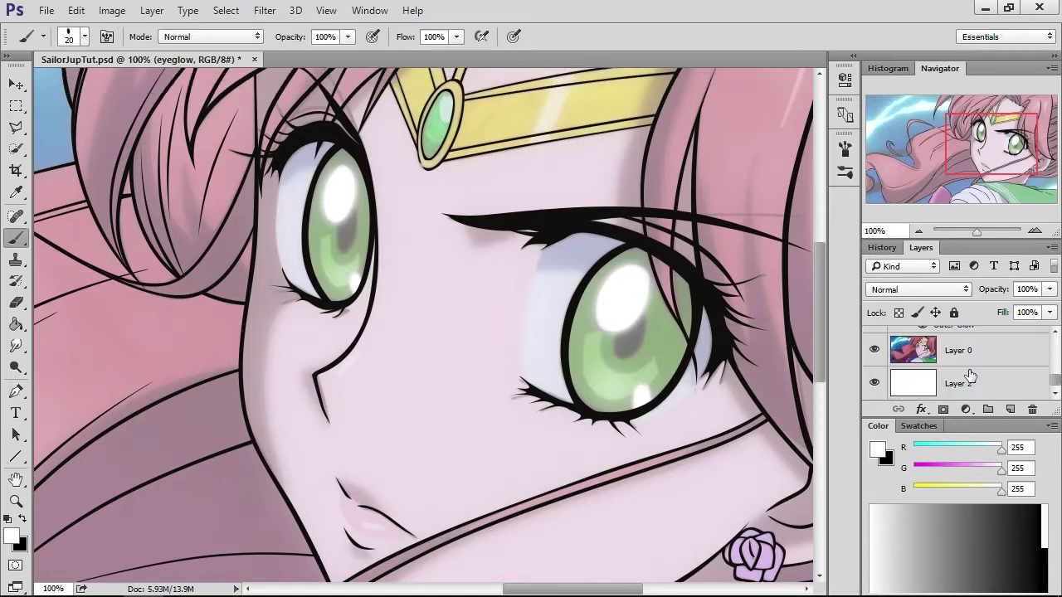
scroll(969, 377, up, 2)
scroll(969, 377, down, 2)
click(1034, 231)
drag(993, 148, 1008, 156)
scroll(945, 389, up, 2)
scroll(950, 365, down, 2)
click(966, 355)
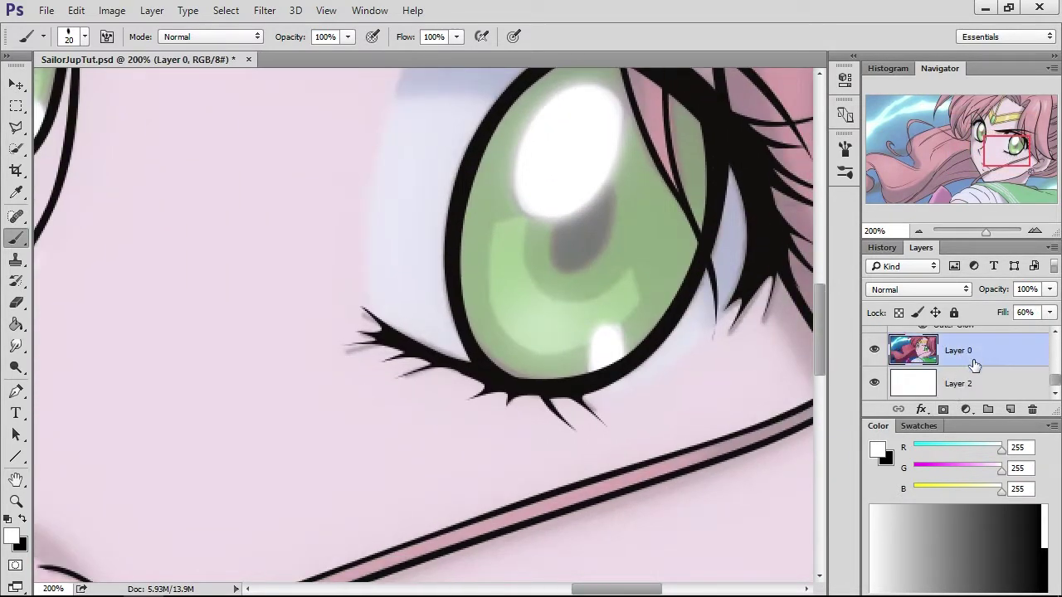
click(1010, 409)
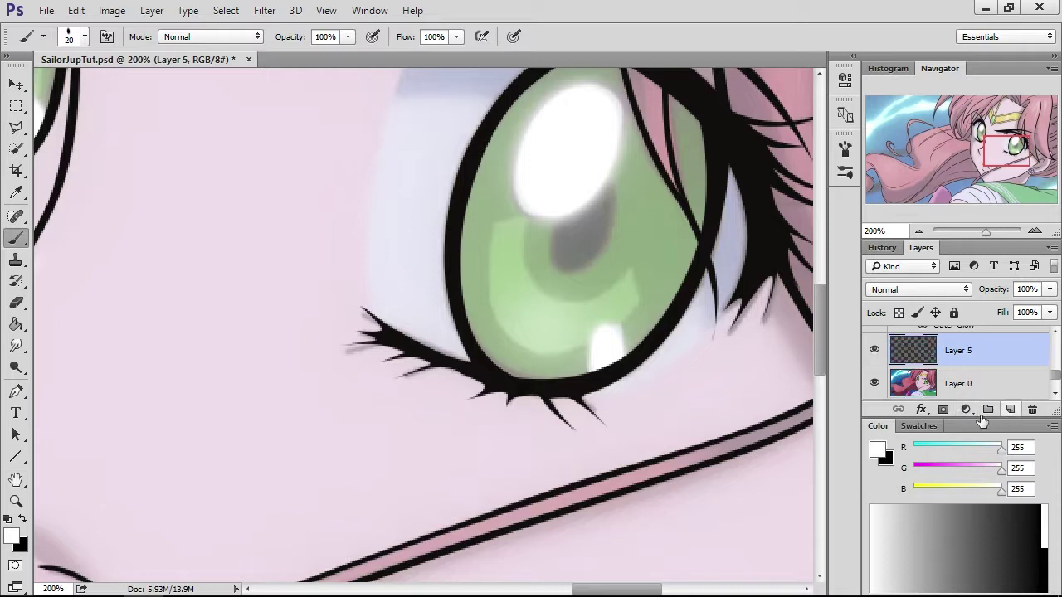
- Make black the foreground colour, tilt and widen the elliptical tip at 55 px, and stamp a black pupil on the larger eye
click(23, 518)
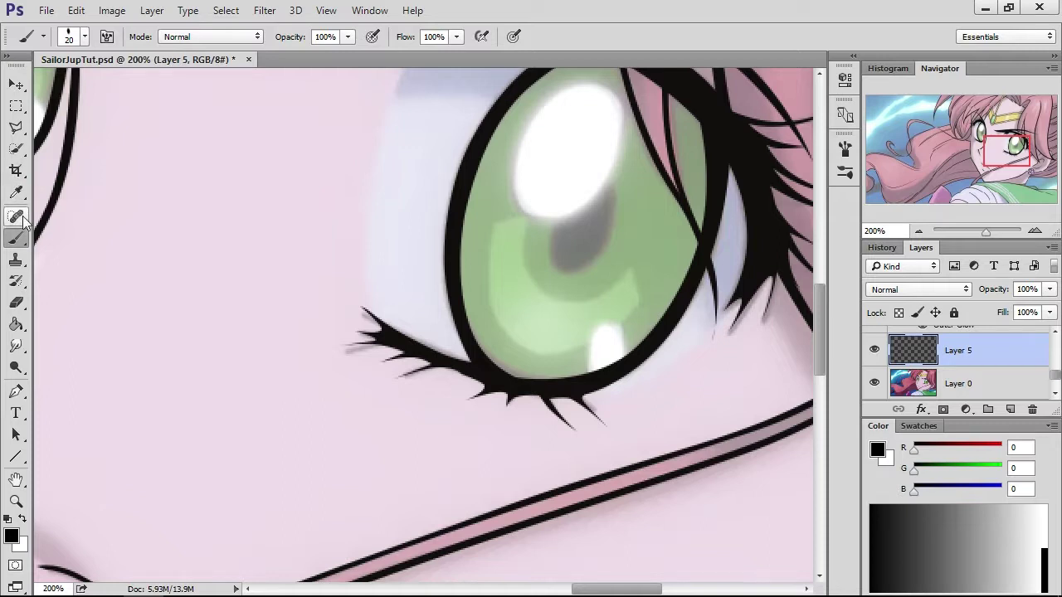
right_click(599, 243)
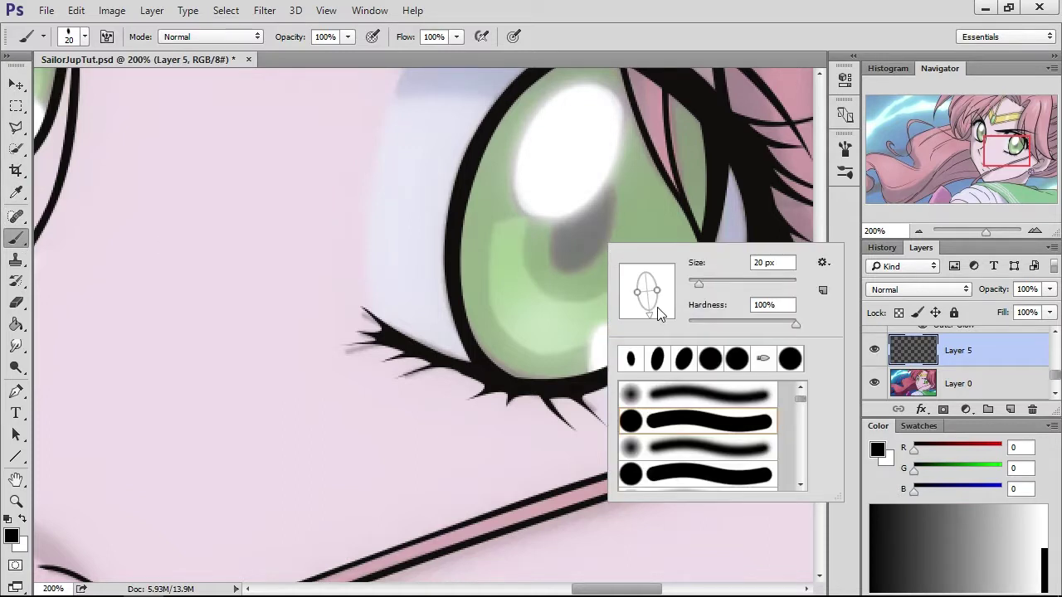
drag(651, 311, 638, 317)
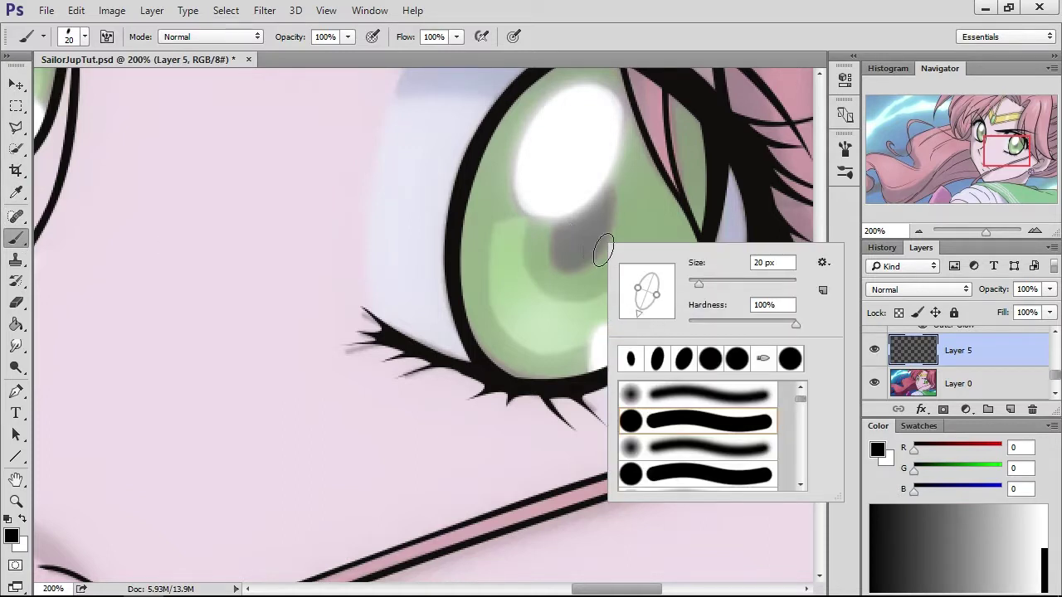
drag(704, 280, 717, 280)
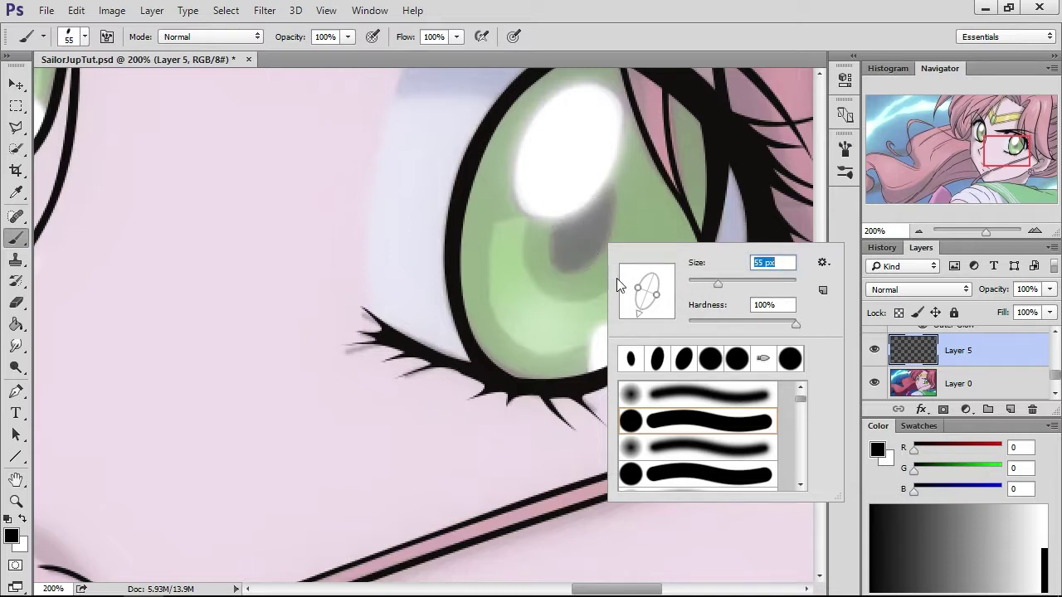
drag(636, 292, 635, 287)
drag(641, 312, 640, 313)
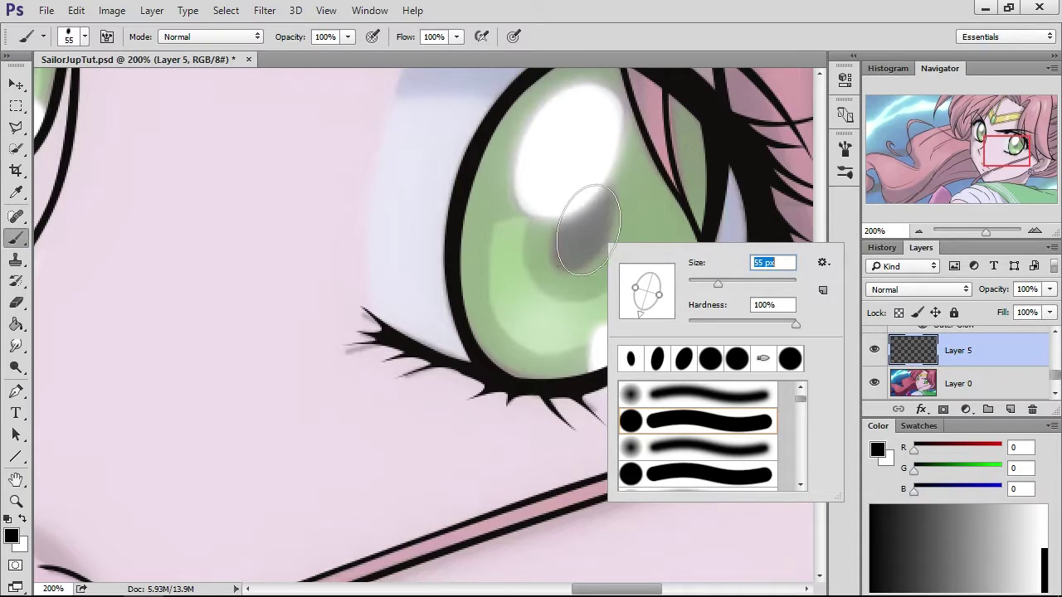
key(Return)
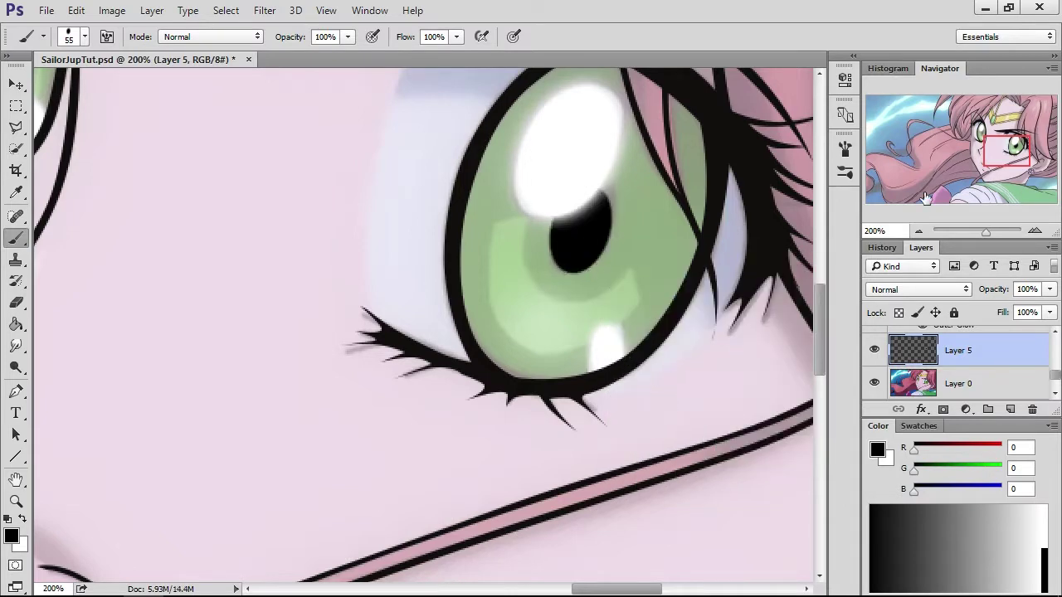
- Set the brush to 43 px with a more upright, narrower ellipse and stamp a black pupil on the other eye
click(918, 230)
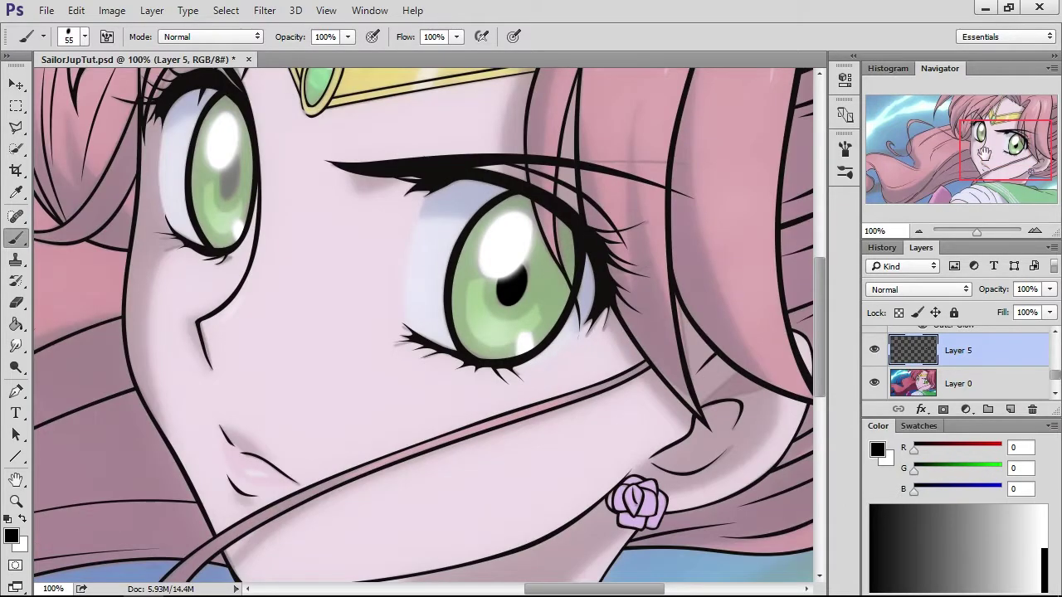
drag(995, 158, 985, 152)
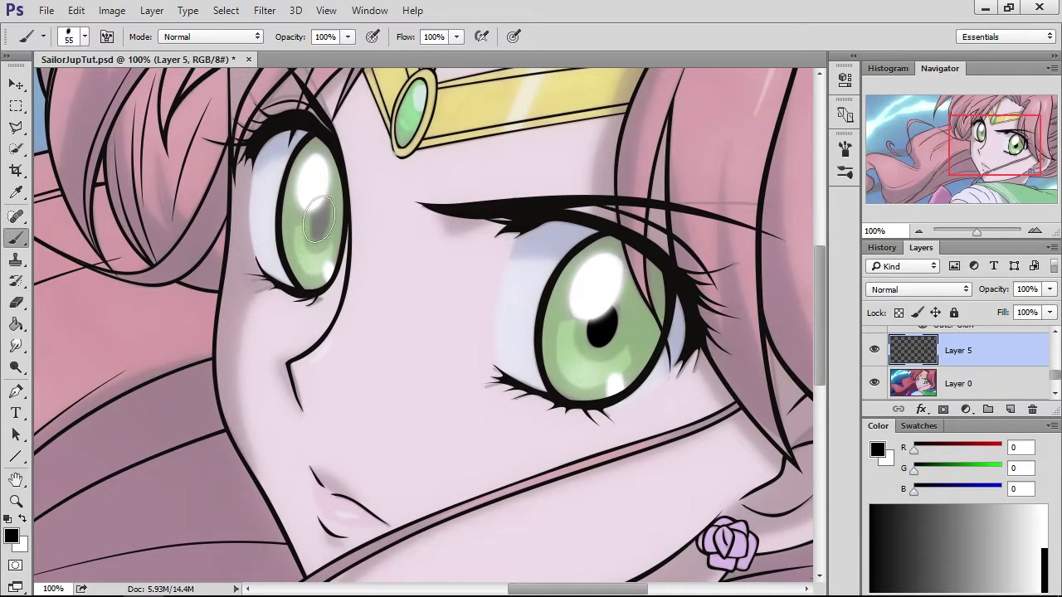
right_click(497, 246)
drag(628, 290, 623, 290)
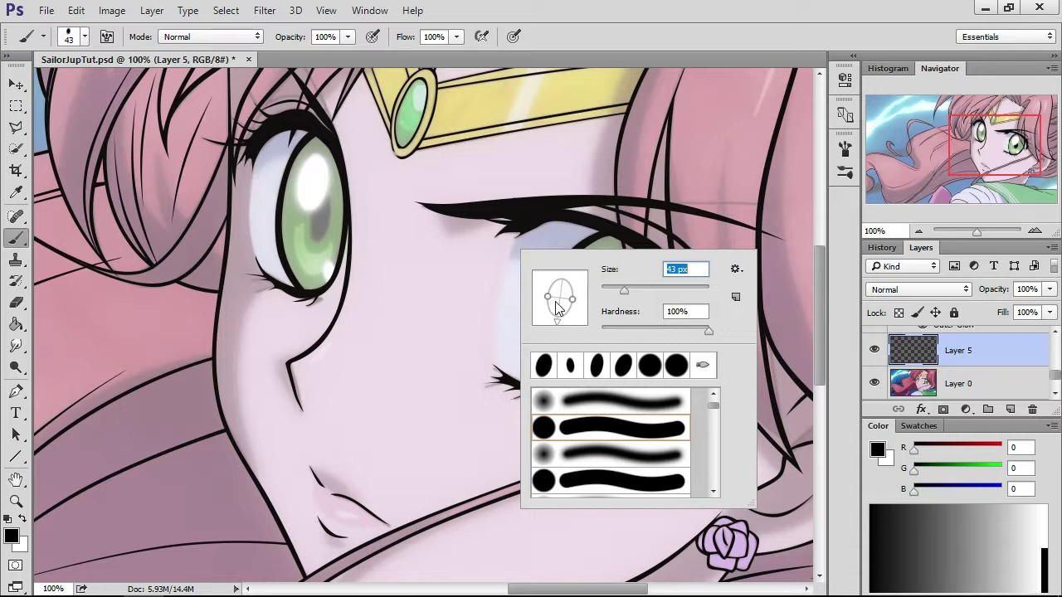
drag(571, 299, 569, 299)
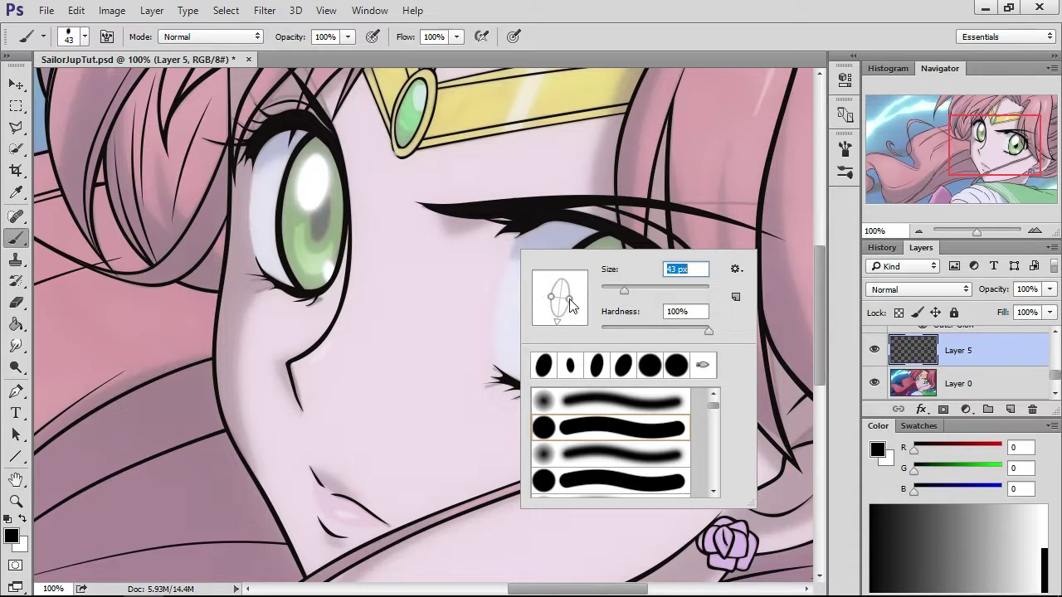
click(319, 219)
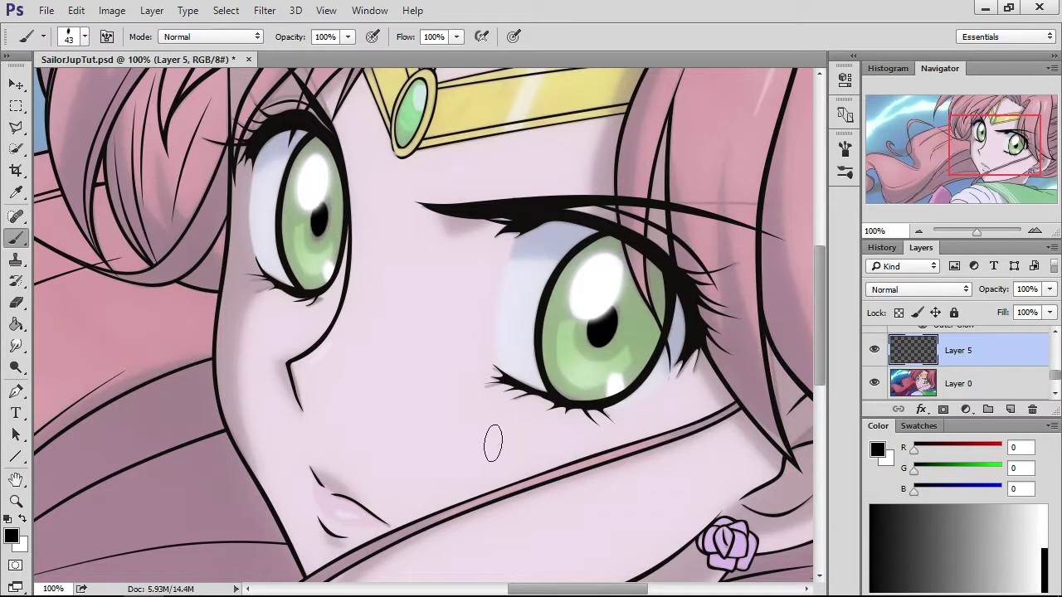
- Compare the artwork with and without the pupils on Layer 5, and soften them with a slight Gaussian Blur
scroll(555, 421, down, 1)
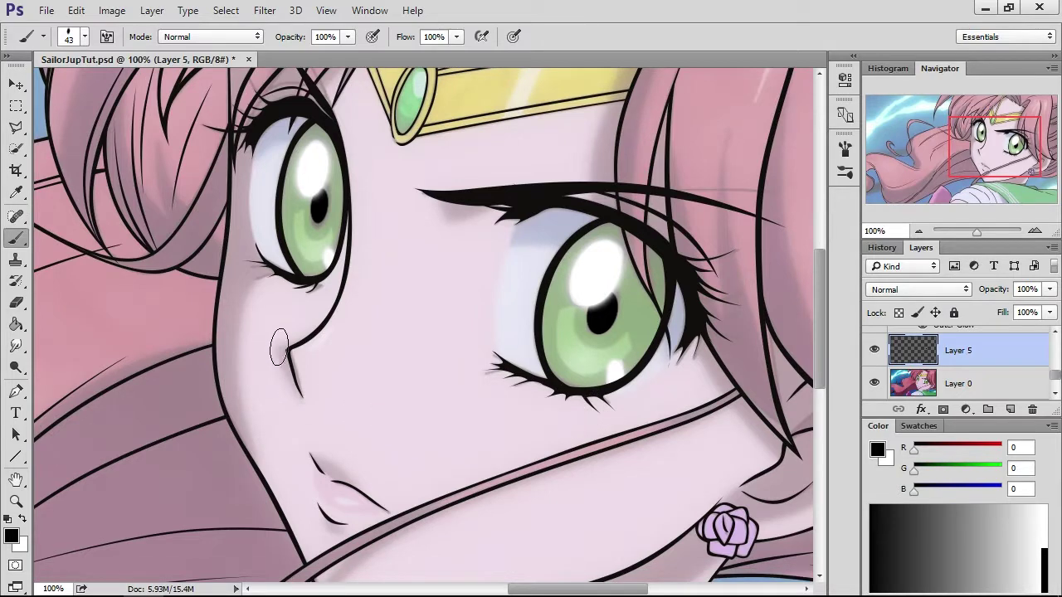
scroll(555, 304, down, 1)
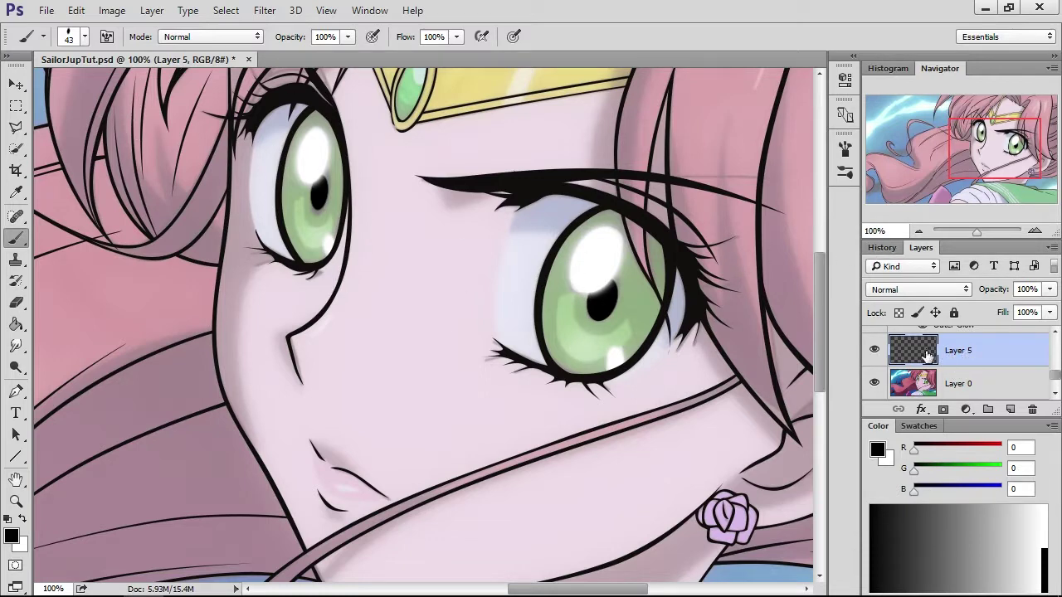
click(874, 350)
click(874, 351)
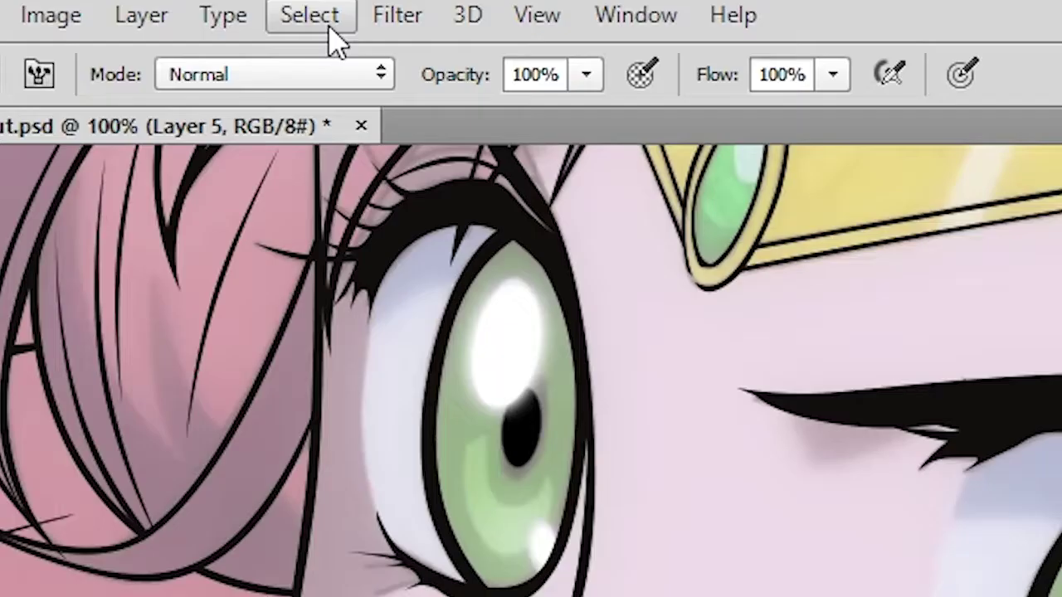
click(258, 14)
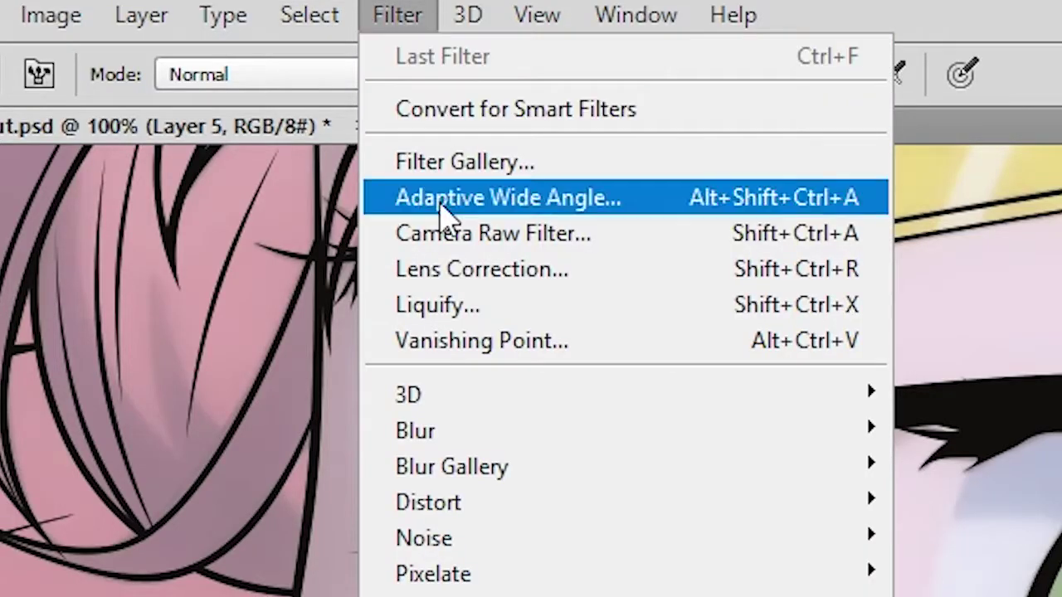
mouse_move(443, 441)
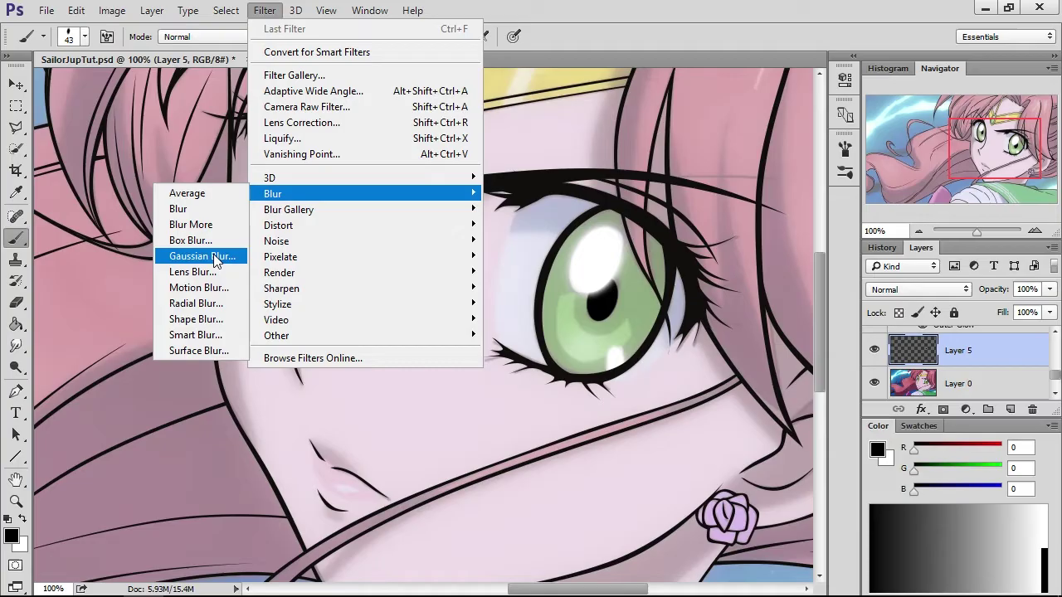
click(282, 573)
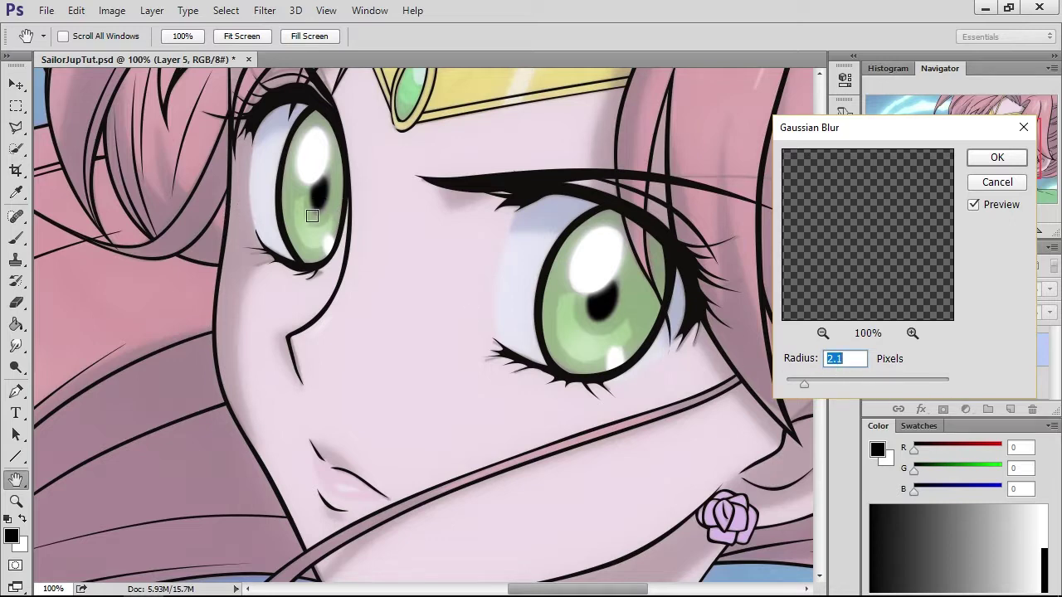
click(839, 383)
click(797, 383)
click(996, 159)
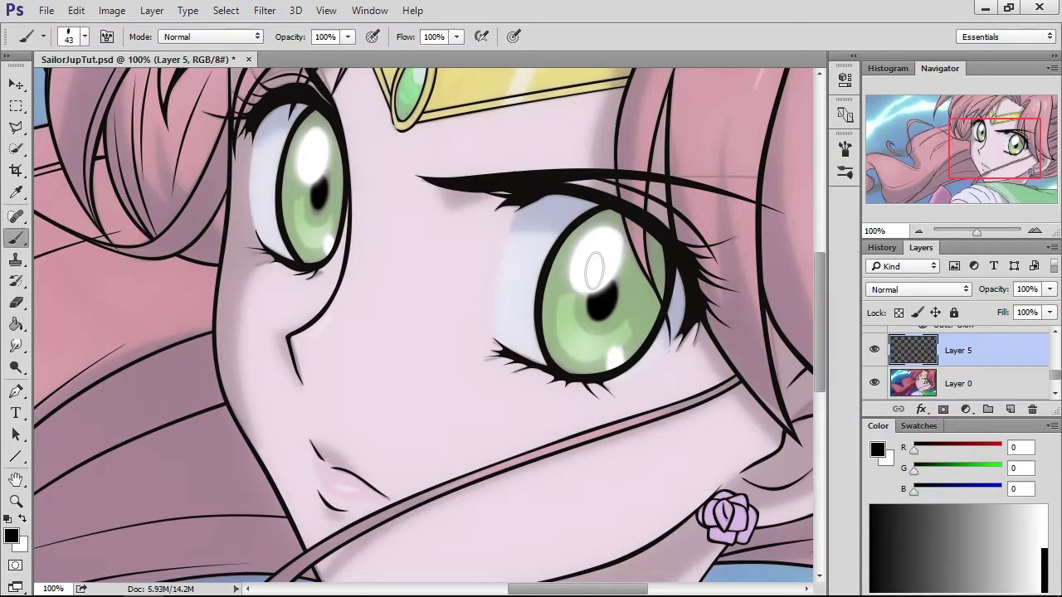
- Revert the artwork to the last brush stroke before the Gaussian Blur, and dock Layers in its own group beneath History
click(882, 248)
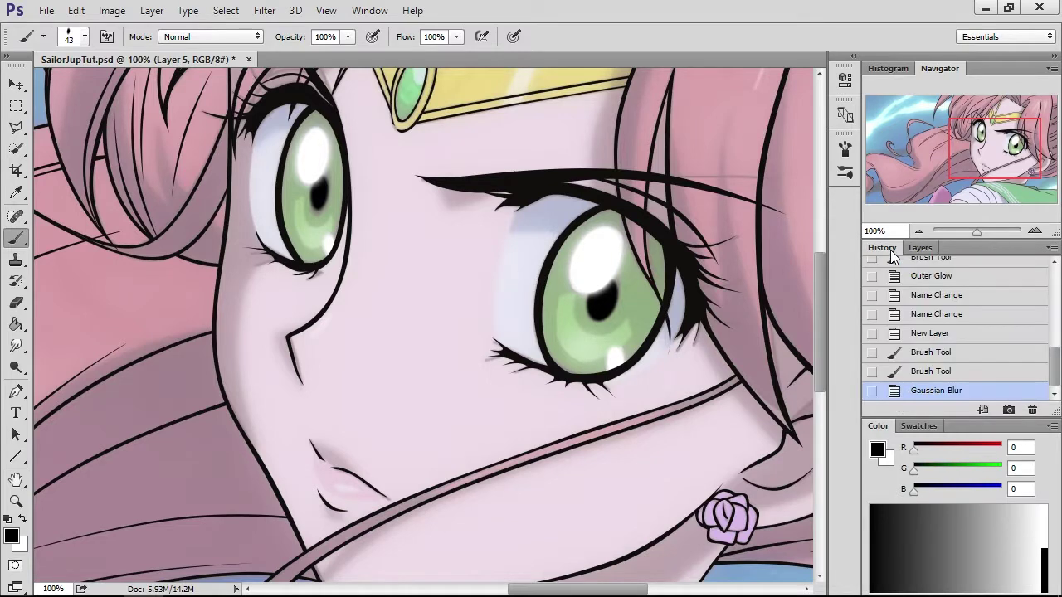
click(931, 375)
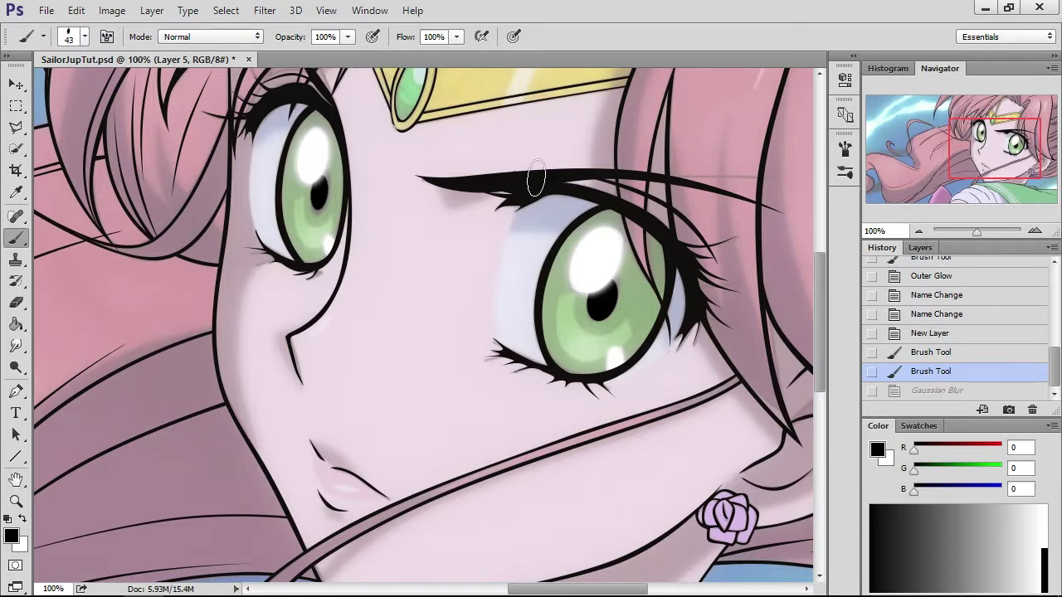
click(369, 10)
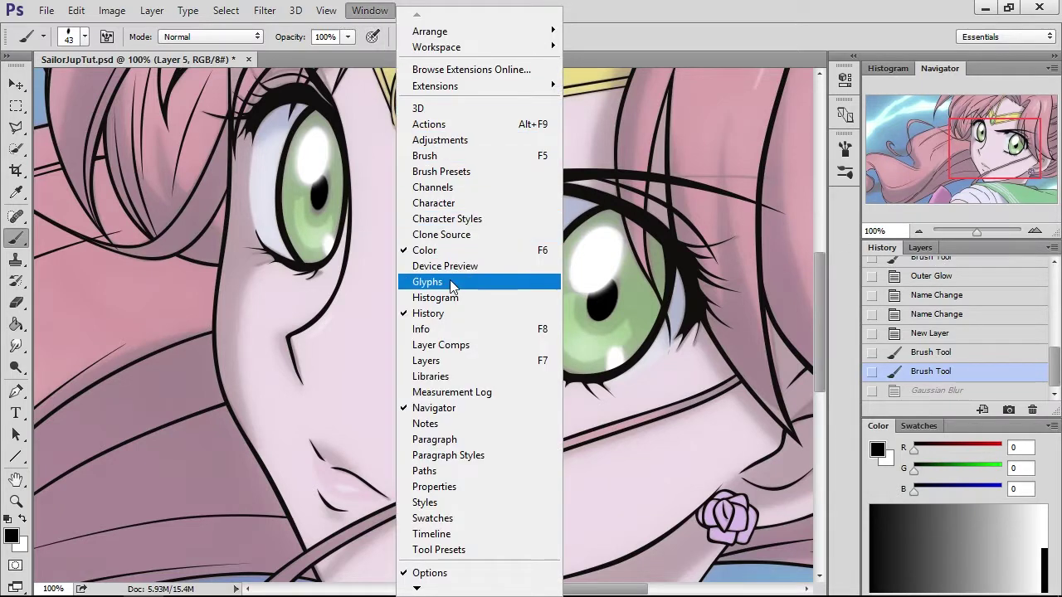
click(454, 361)
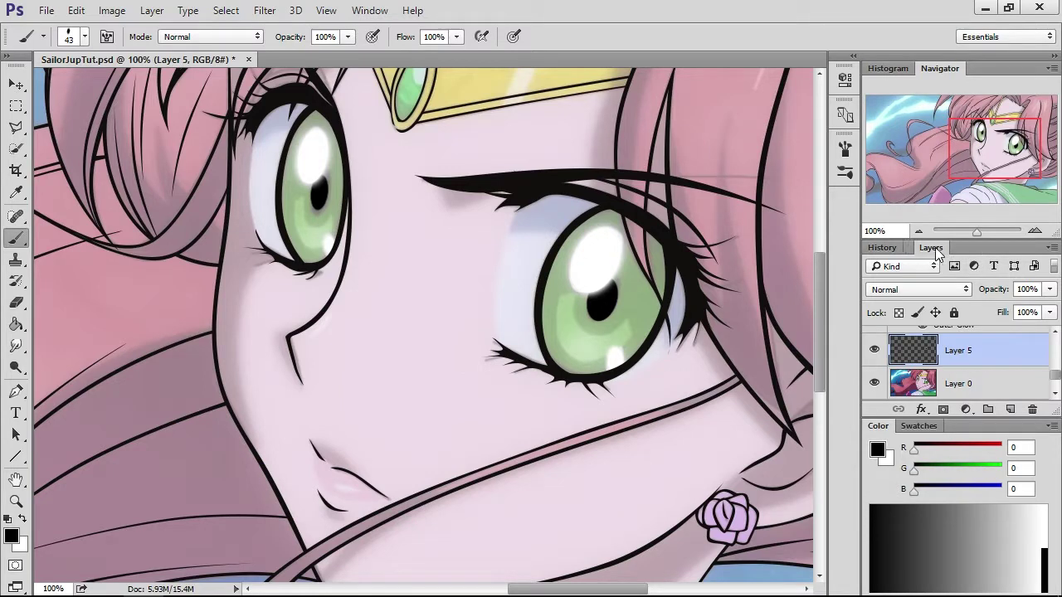
drag(935, 238, 915, 403)
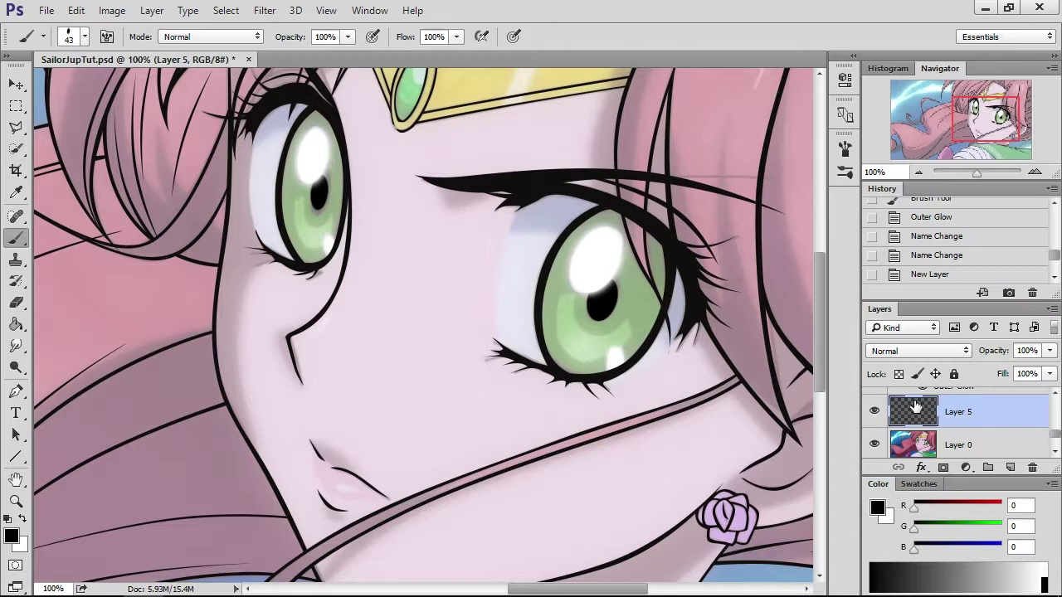
scroll(996, 260, down, 2)
click(947, 259)
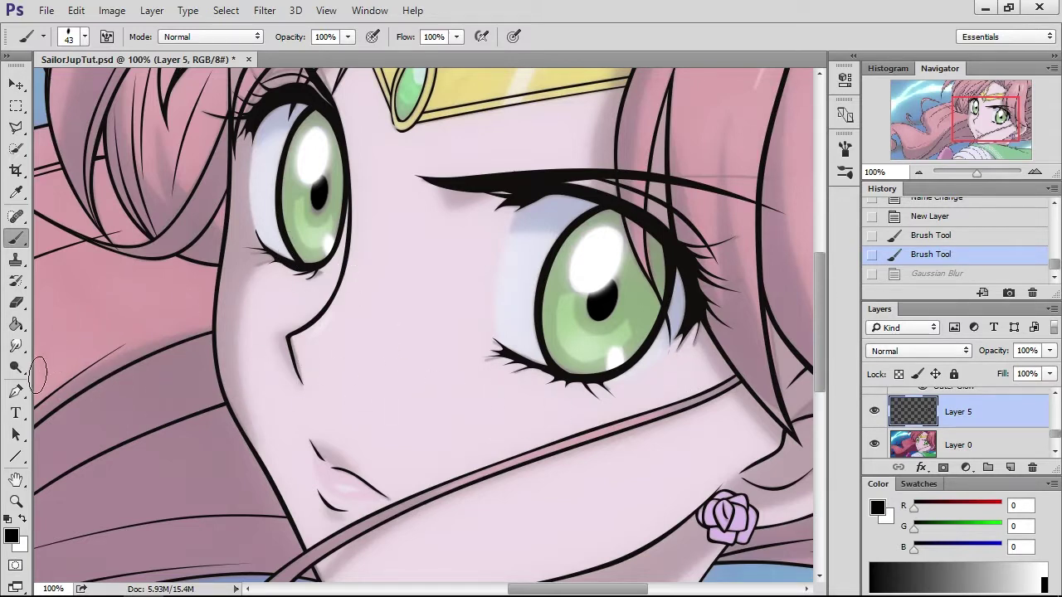
- Switch to the Pen tool and make the Layer 0 artwork the active layer
click(14, 391)
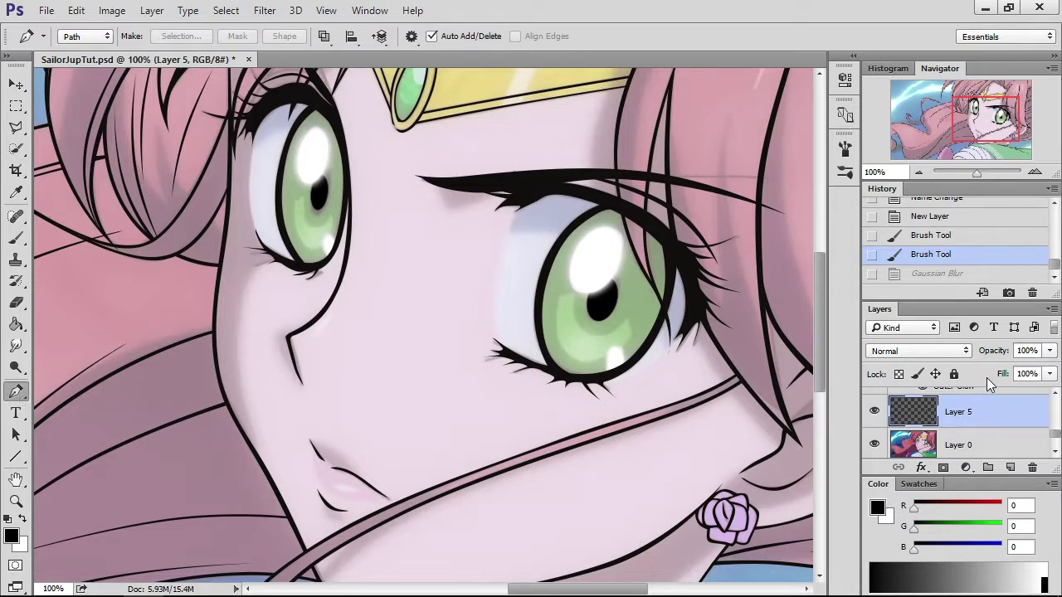
scroll(954, 427, down, 1)
scroll(950, 428, up, 1)
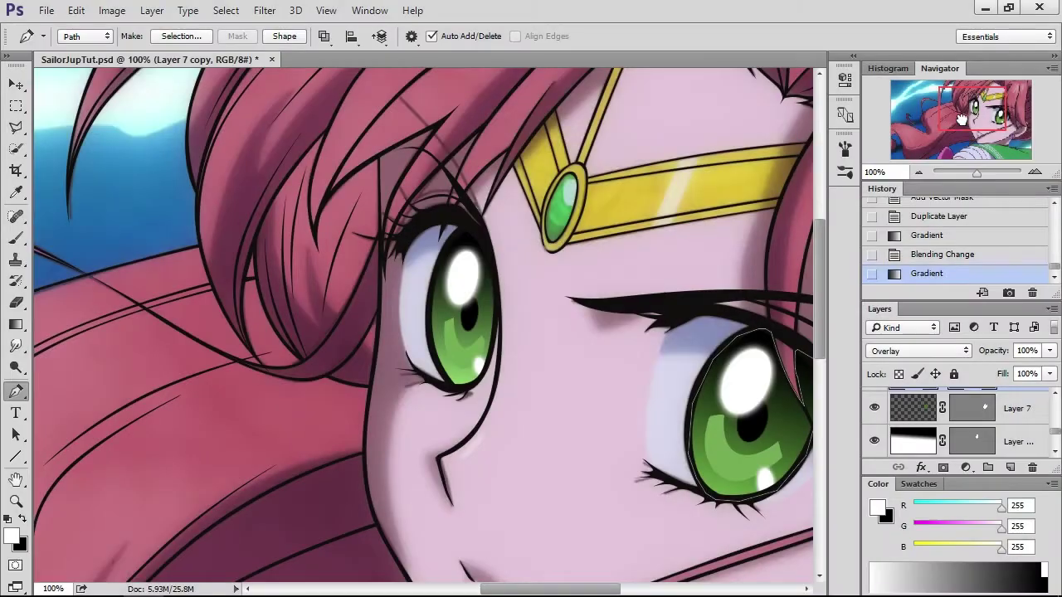
drag(962, 119, 977, 123)
scroll(631, 356, down, 1)
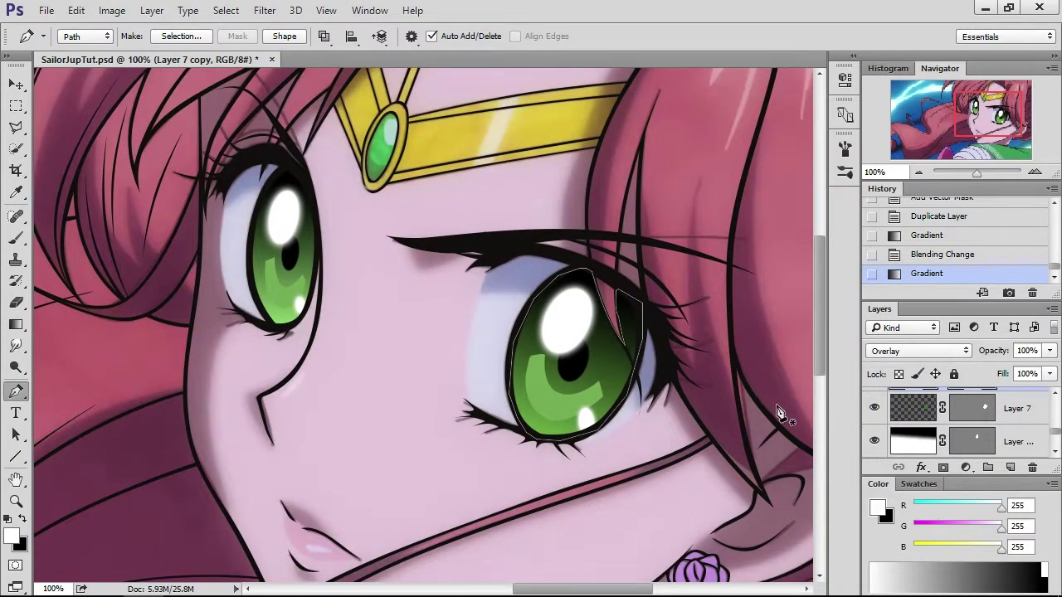
scroll(962, 427, down, 2)
click(979, 446)
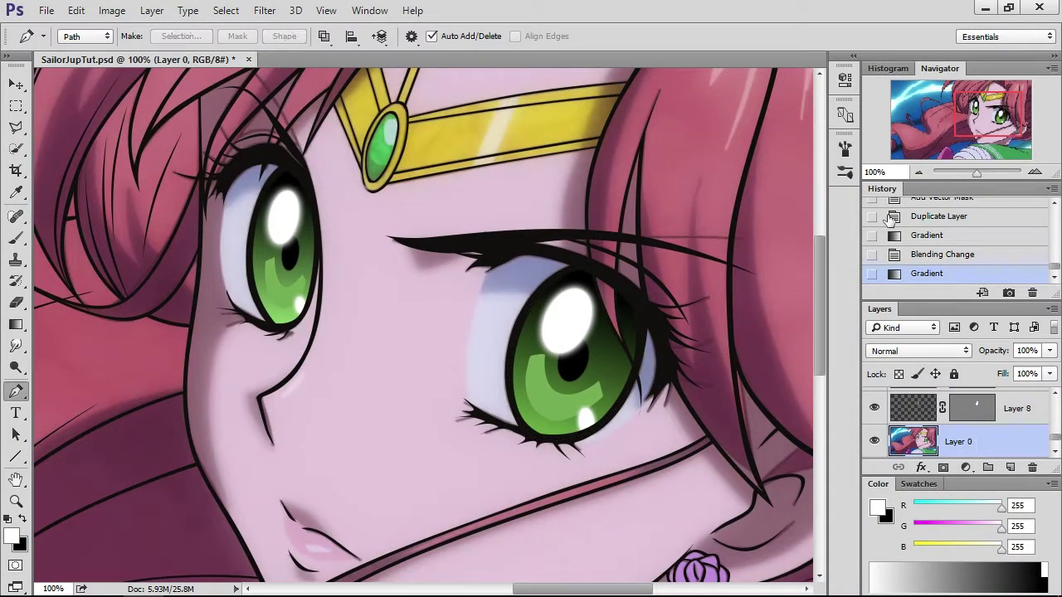
- Check the painted eyes with the Layer 0 artwork hidden, show it again, and add a new empty layer directly above it
click(918, 172)
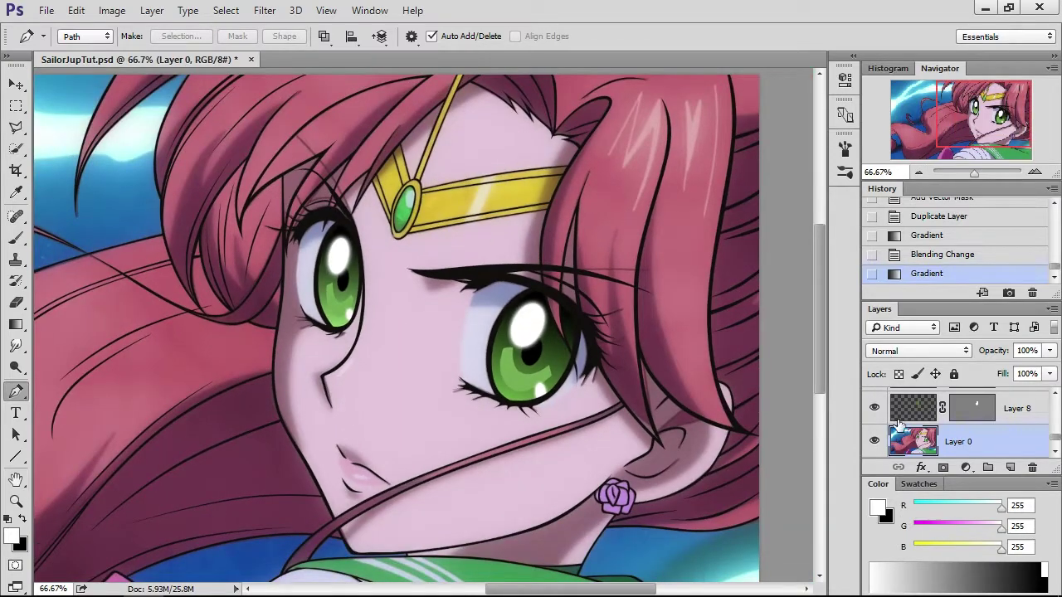
scroll(900, 433, down, 1)
click(874, 408)
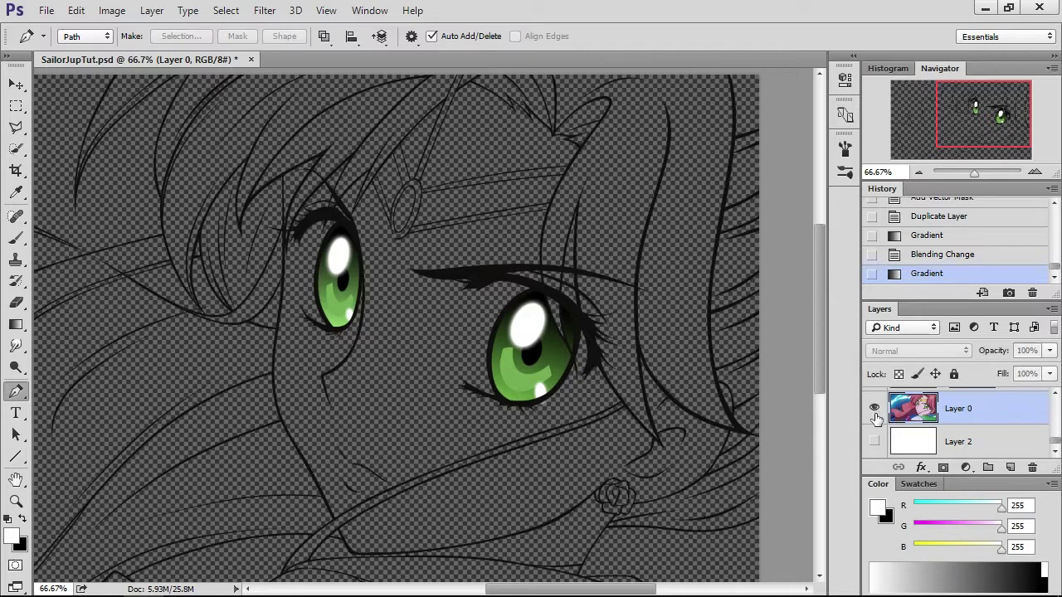
click(874, 410)
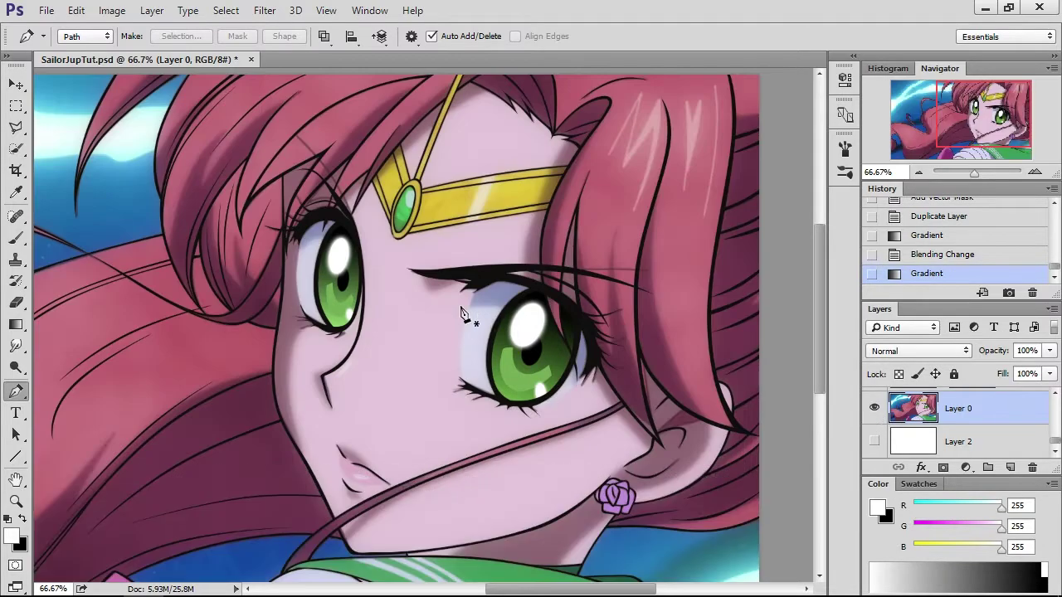
click(1010, 467)
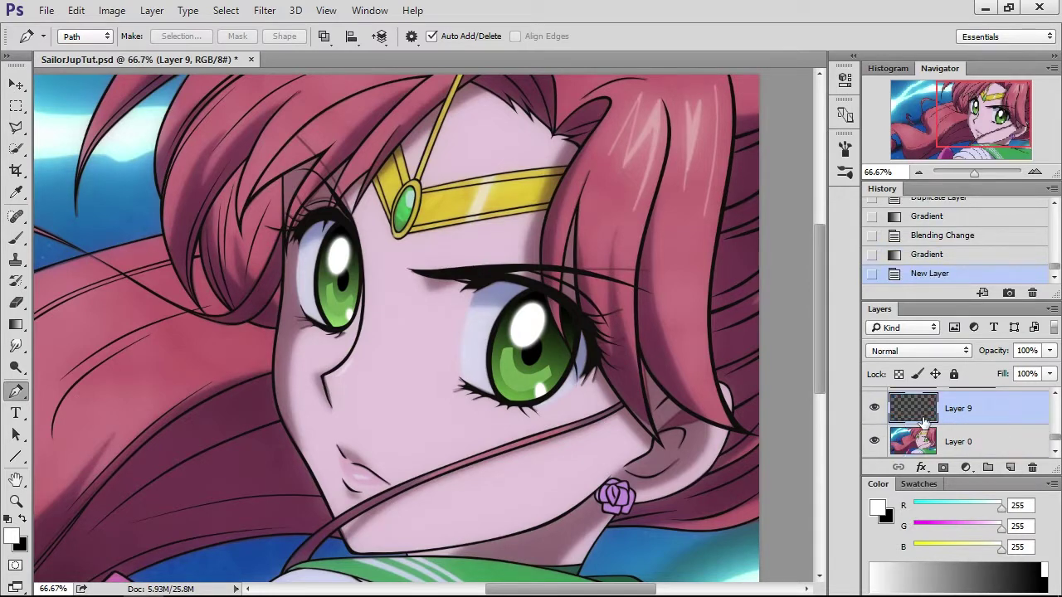
- Outline the shadowed upper and outer areas of the larger eye's white with a closed Pen path
click(1034, 172)
drag(985, 106, 996, 116)
click(1034, 172)
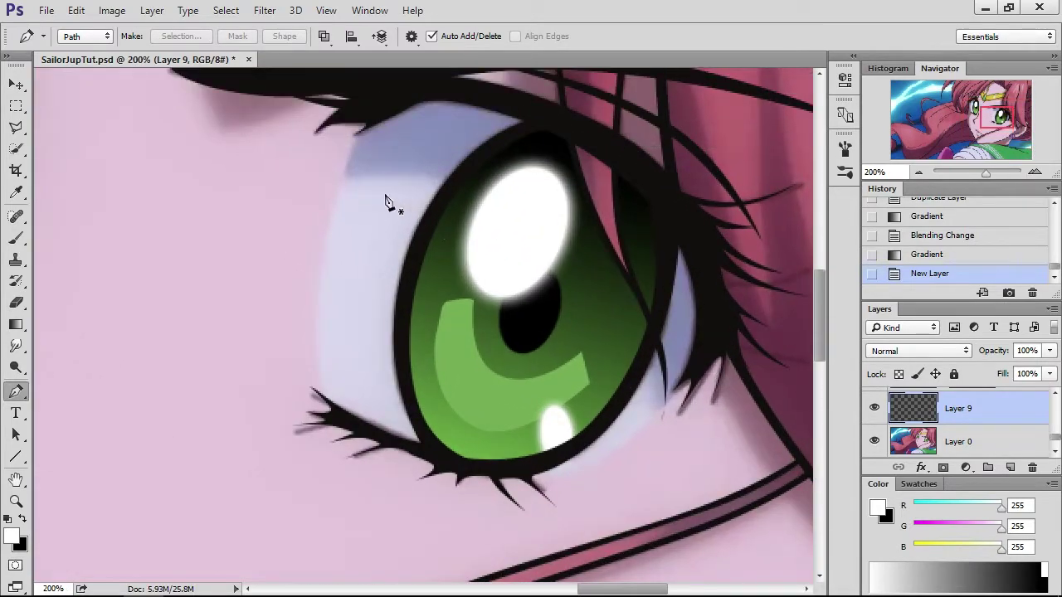
click(346, 177)
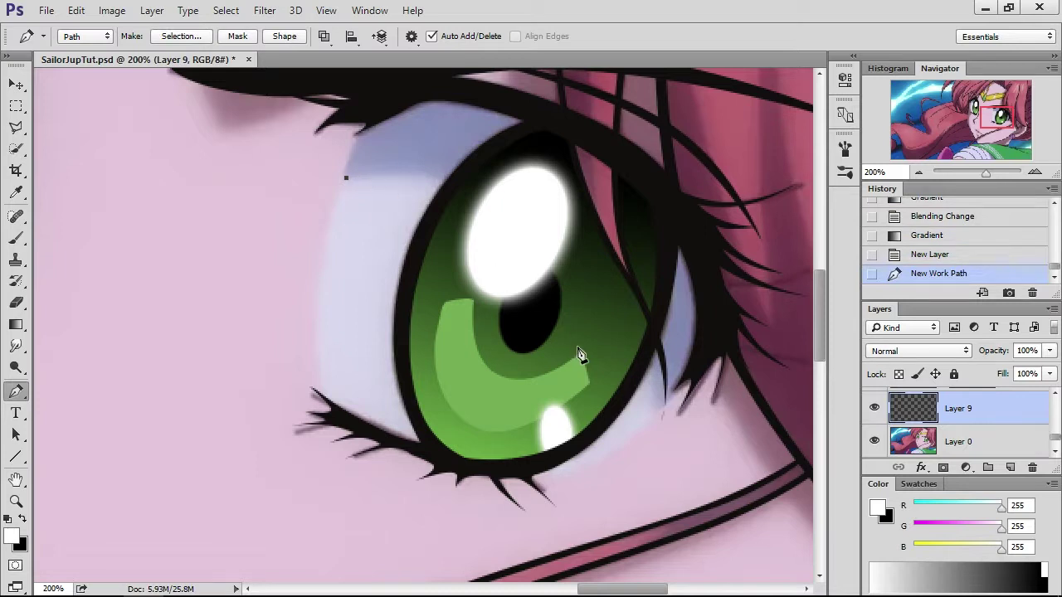
drag(653, 417, 623, 379)
drag(508, 304, 543, 216)
click(653, 415)
click(696, 364)
click(709, 282)
click(663, 186)
click(618, 158)
click(629, 192)
click(647, 282)
click(543, 111)
click(444, 86)
click(397, 97)
click(369, 127)
click(351, 155)
click(344, 179)
- Fill the path with the eye shadow's bluish-purple colour and delete the path
right_click(432, 154)
click(477, 268)
key(Return)
key(Return)
key(Delete)
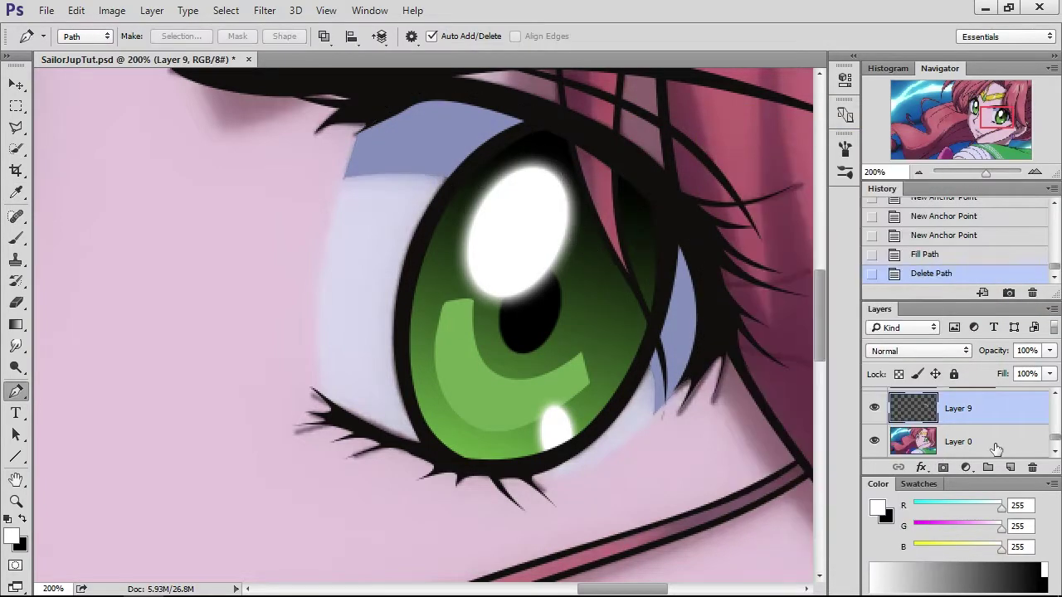
- Add a new layer between the shadow layer and Layer 0, and outline the larger eye's whole white with a closed Pen path
click(1009, 466)
click(348, 166)
click(343, 413)
click(334, 315)
drag(334, 315, 321, 314)
click(336, 202)
click(325, 382)
click(358, 426)
click(437, 458)
click(505, 471)
click(529, 478)
click(610, 455)
drag(604, 300, 636, 230)
click(518, 154)
click(436, 136)
click(364, 151)
click(348, 166)
- Fill the larger eye's white with a pale lavender matching the artwork, and delete the path
right_click(433, 173)
click(478, 286)
key(Return)
click(954, 174)
key(Delete)
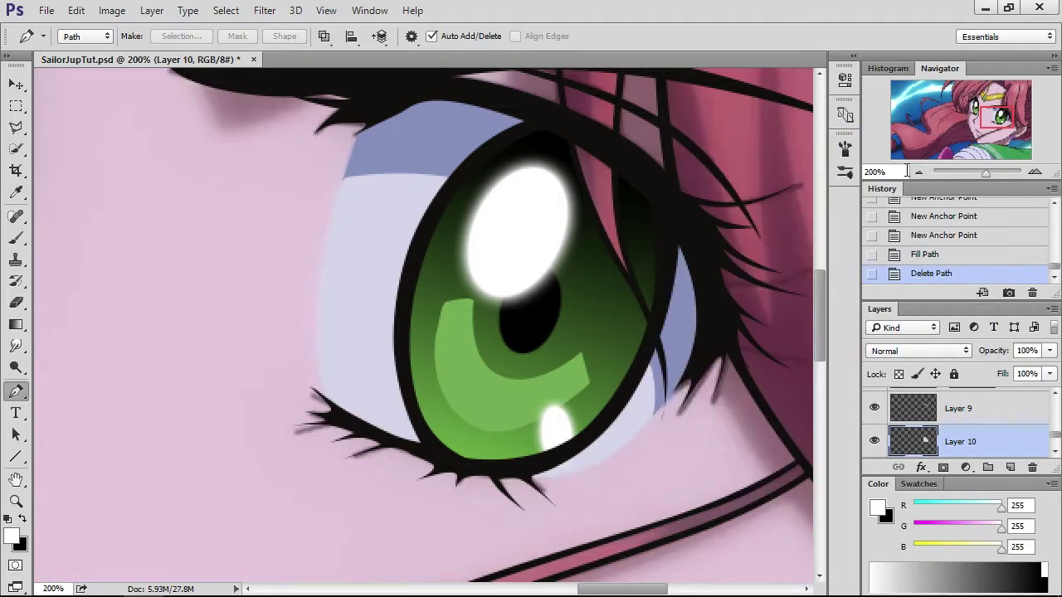
- Compare the larger eye's new white and shadow with and without the Layer 0 artwork
click(919, 172)
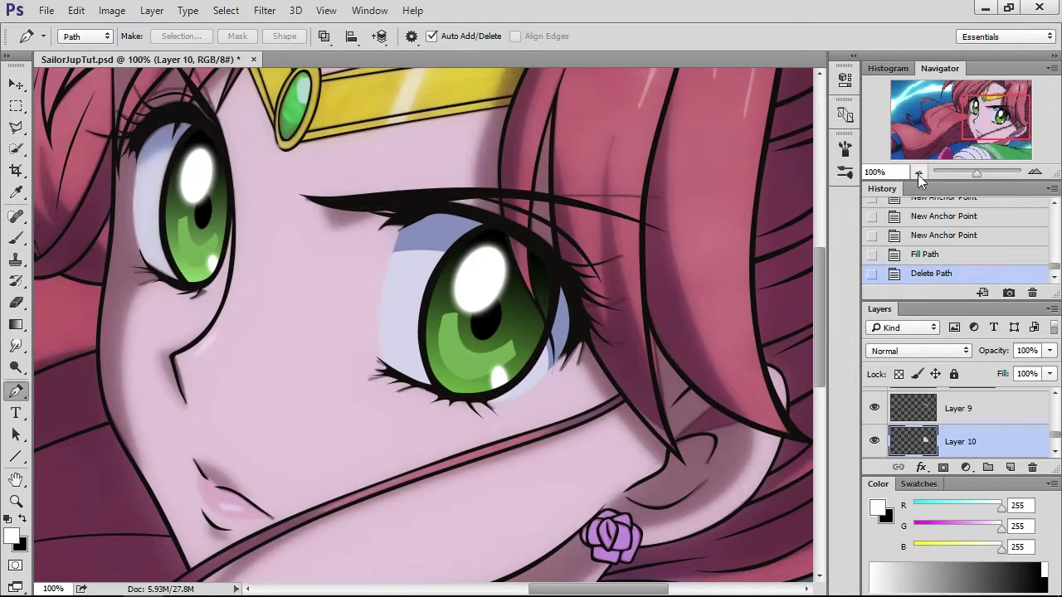
click(919, 173)
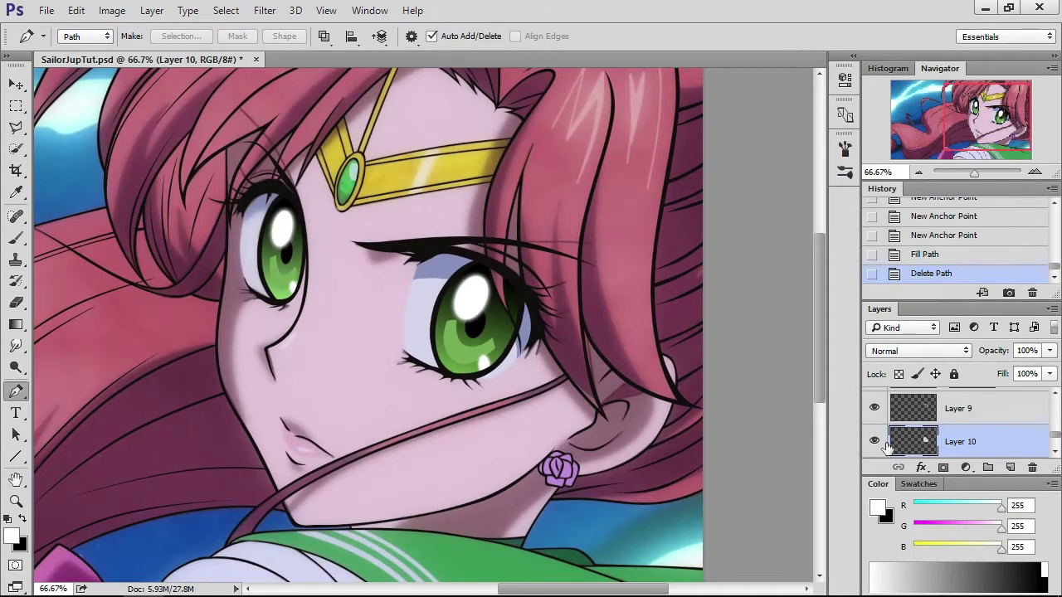
scroll(884, 446, down, 2)
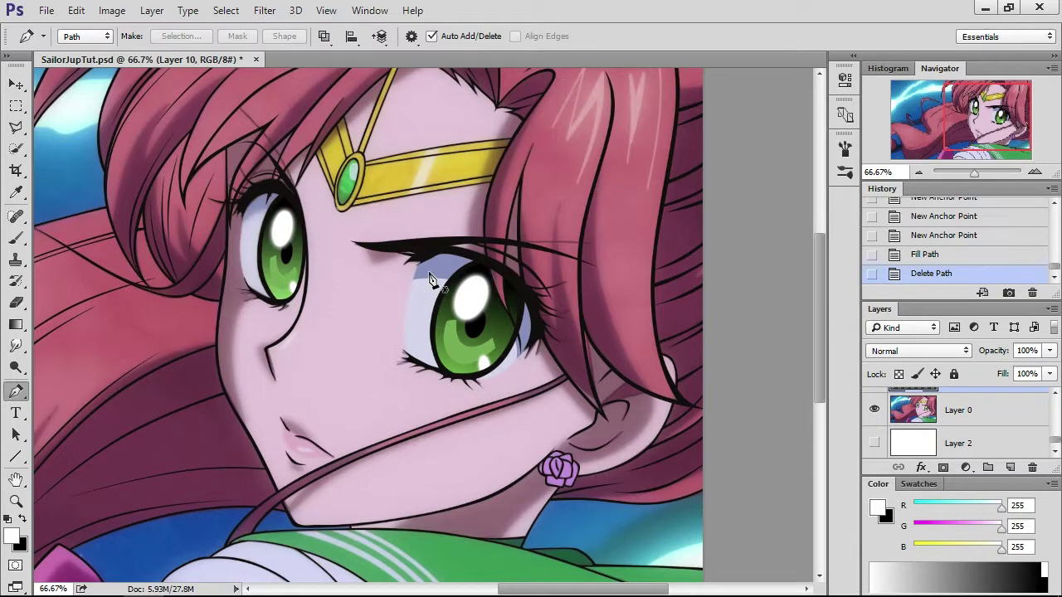
click(874, 411)
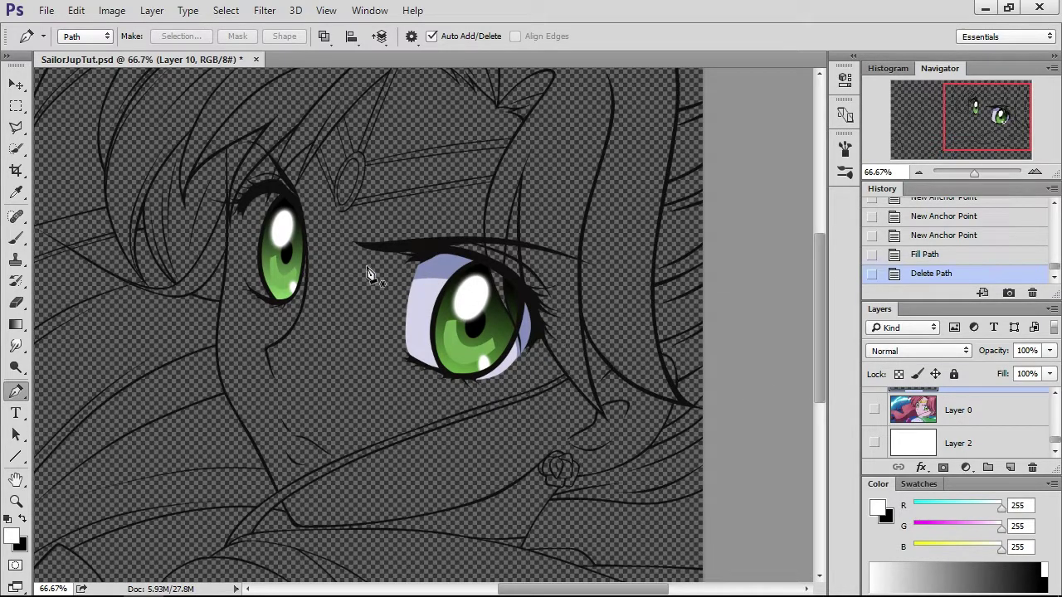
click(875, 410)
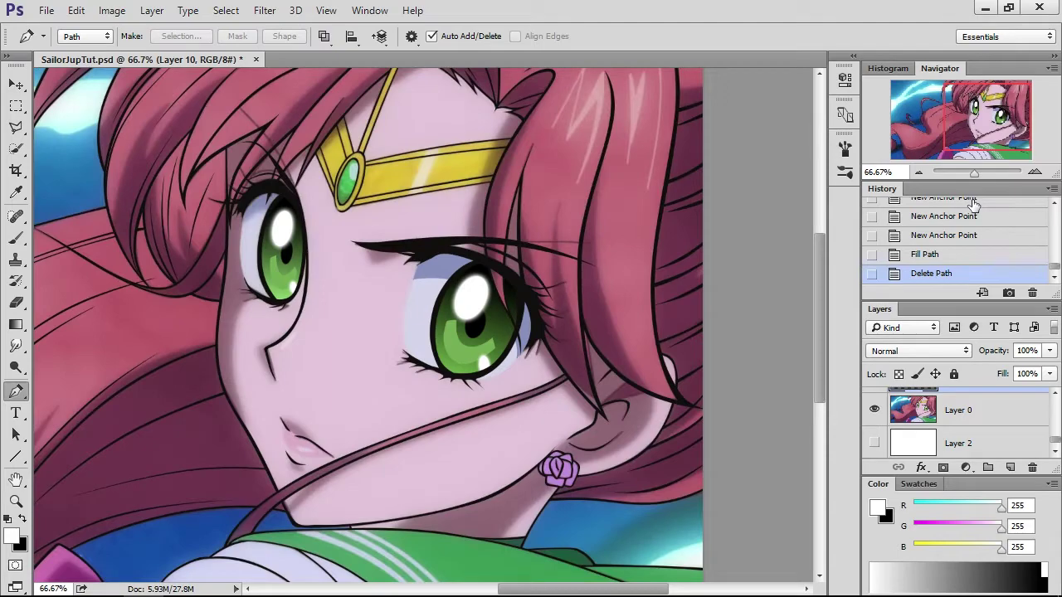
- Outline the shadowed upper area of the smaller eye's white with a closed Pen path
click(1035, 171)
click(1034, 172)
click(441, 142)
click(612, 189)
drag(537, 170, 538, 123)
scroll(580, 165, up, 2)
click(581, 148)
click(543, 129)
click(481, 131)
click(445, 169)
drag(440, 247, 452, 248)
- Fill the smaller eye's shadow path with the bluish-purple shadow colour and delete the path
right_click(467, 174)
click(509, 284)
click(998, 137)
right_click(749, 175)
click(794, 204)
- Outline the whole white of the smaller eye with a closed Pen path, running behind the iris
click(440, 216)
click(481, 443)
click(458, 331)
drag(457, 332, 429, 324)
drag(442, 223, 440, 215)
click(449, 404)
click(493, 449)
click(534, 471)
click(557, 448)
click(559, 171)
click(488, 162)
- Fill the smaller eye's white on Layer 10 with a solid colour at 100% opacity in Normal mode, and delete the path
right_click(624, 173)
click(664, 282)
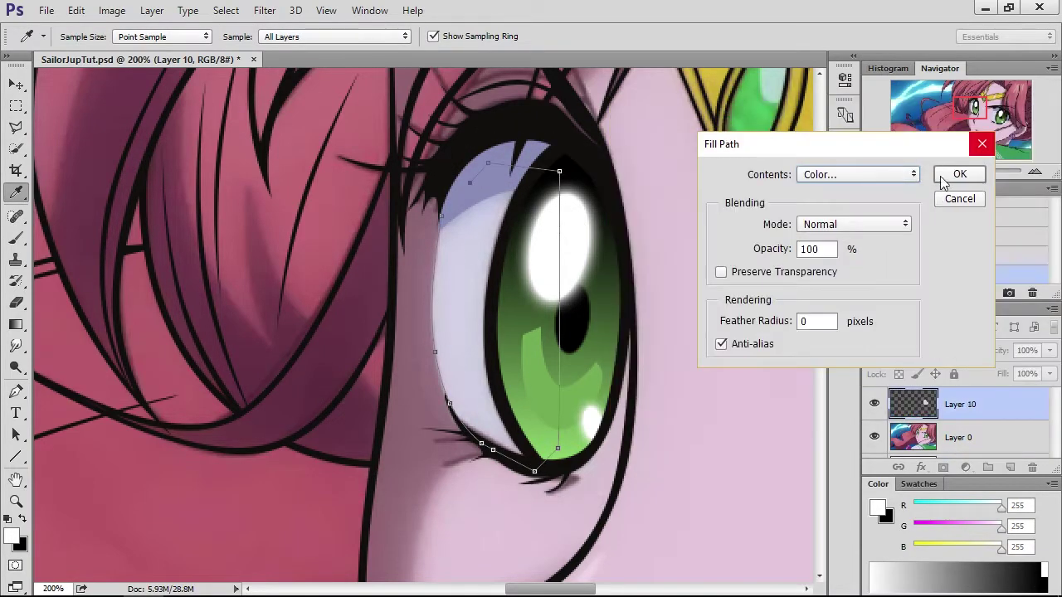
click(960, 175)
key(Delete)
- Check both eyes' new whites and shadows by toggling the visibility of the Layer 0 artwork
key(ctrl+minus)
key(ctrl+minus)
key(ctrl+minus)
scroll(423, 323, right, 2)
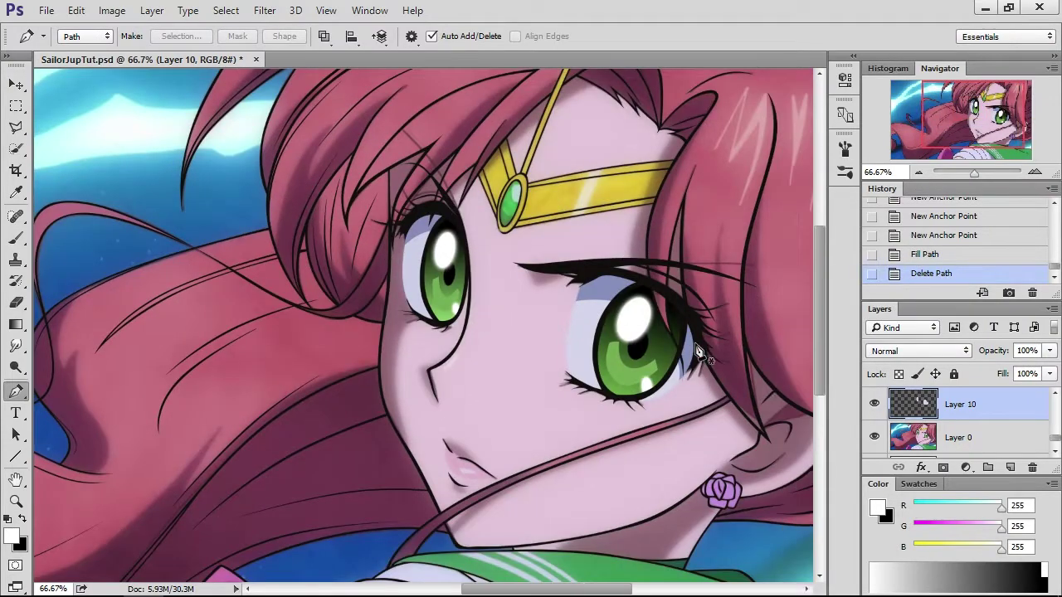
click(874, 437)
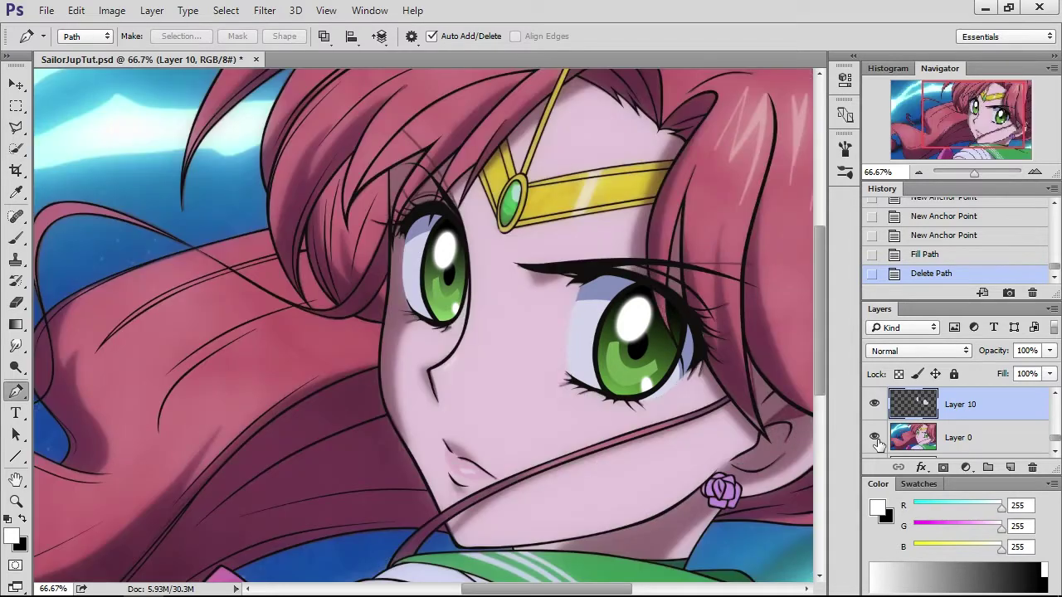
click(876, 441)
click(873, 437)
- Select the Layer 0 artwork and add a new empty layer directly above it, beneath the eye whites, for work on the lips
scroll(526, 385, down, 2)
scroll(540, 377, right, 2)
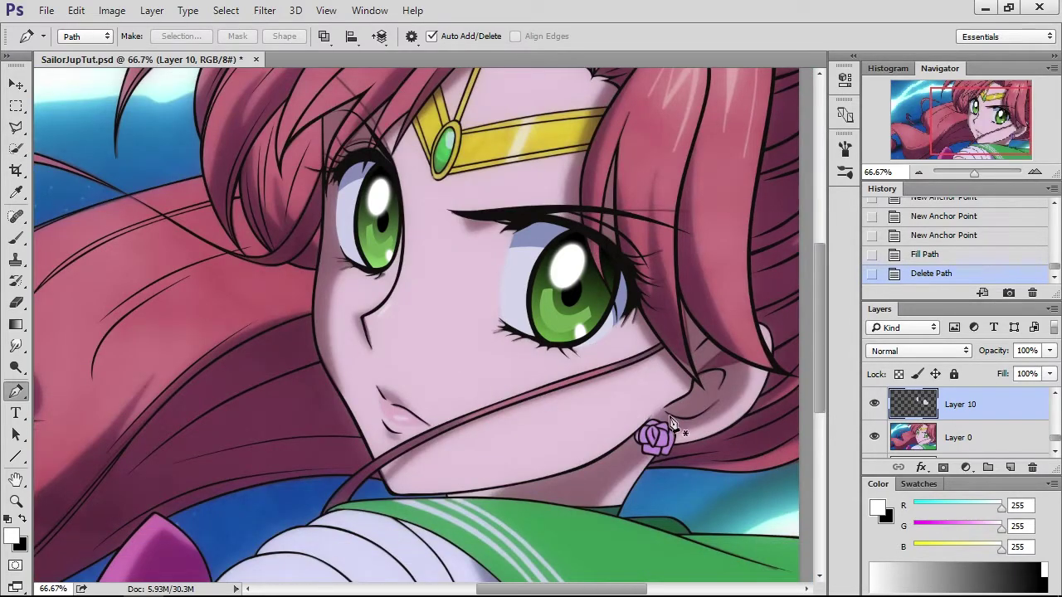
scroll(570, 407, down, 2)
scroll(570, 406, left, 2)
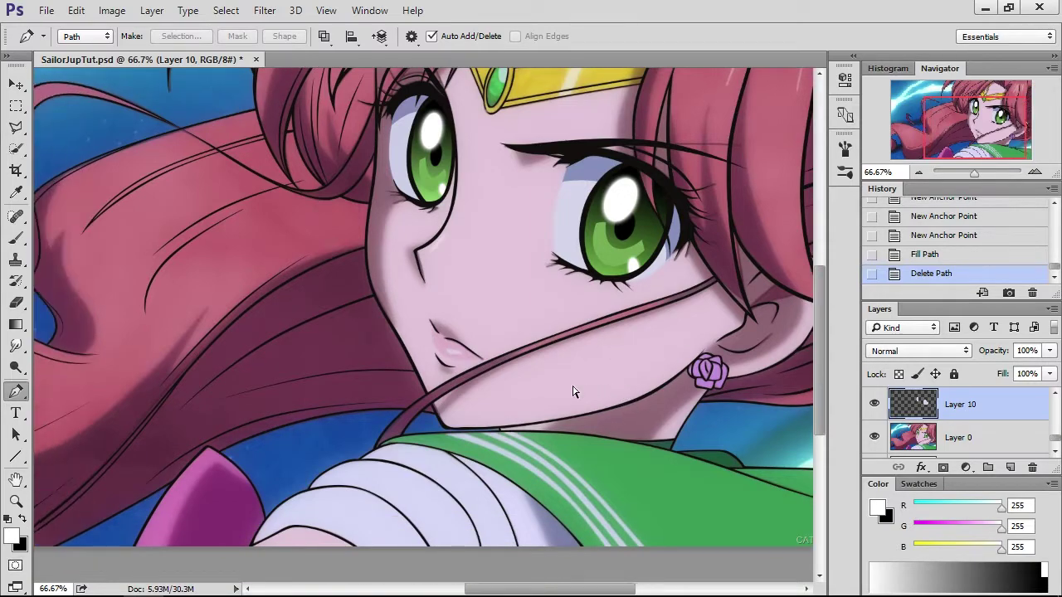
click(1035, 174)
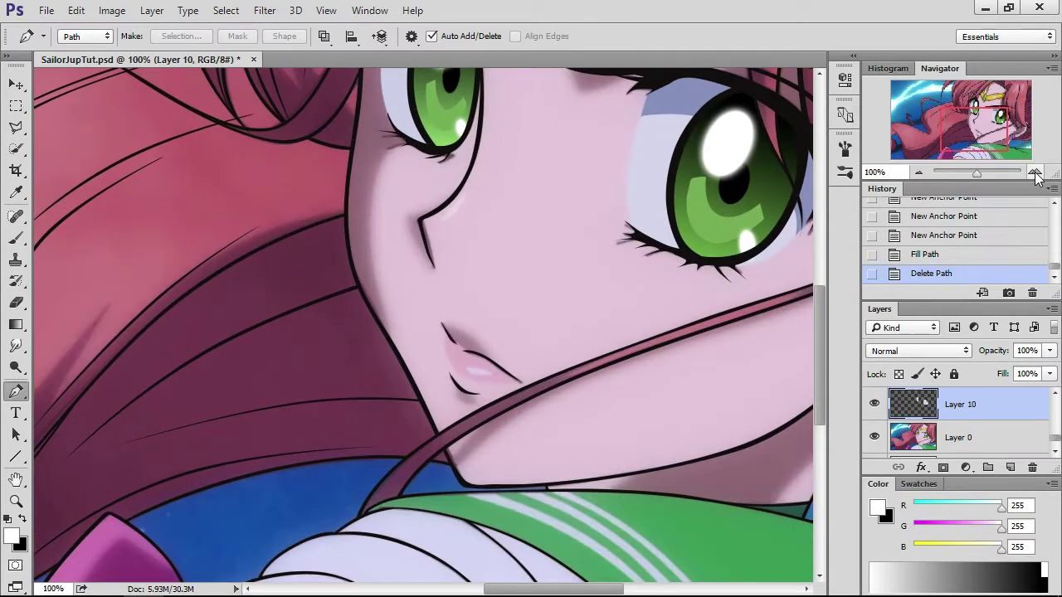
click(1035, 174)
scroll(647, 359, right, 1)
scroll(621, 360, down, 2)
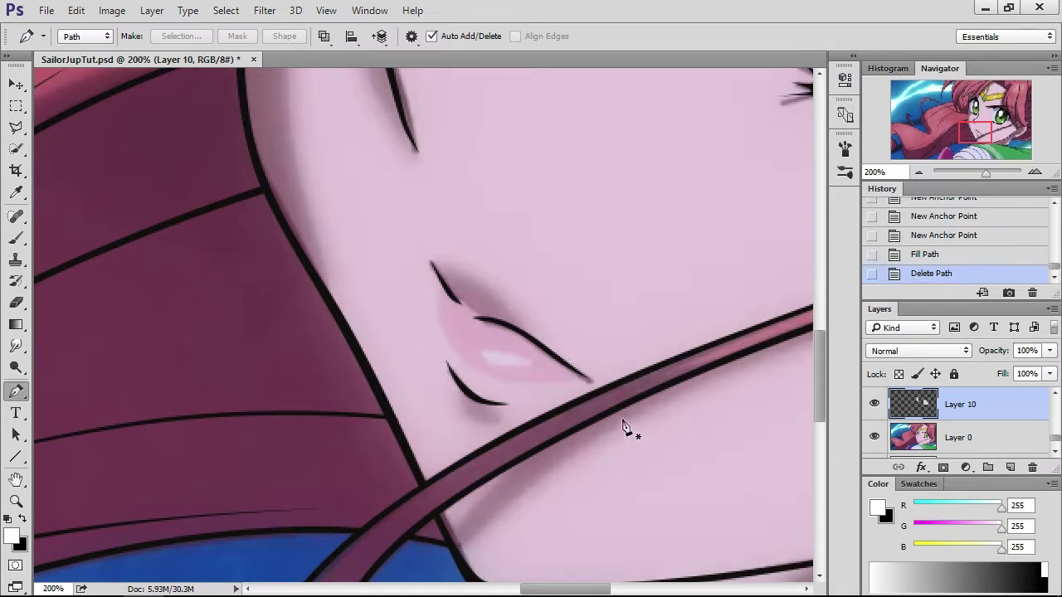
click(970, 441)
click(1011, 468)
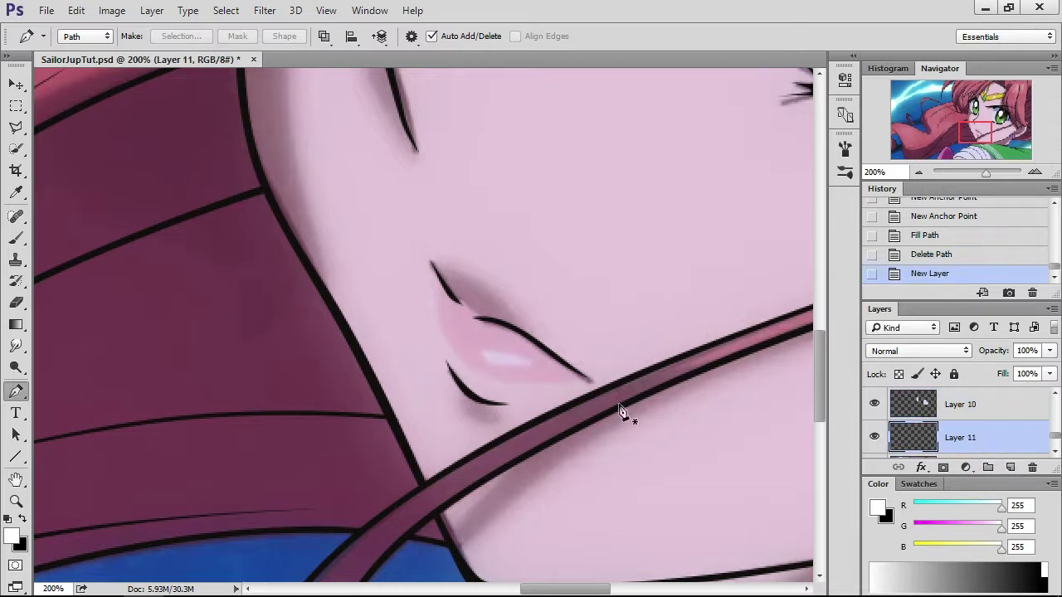
- Paint a white glowing highlight in the middle of the lower lip on the eyeglow layer with a 15 px brush
scroll(536, 360, down, 2)
click(1033, 173)
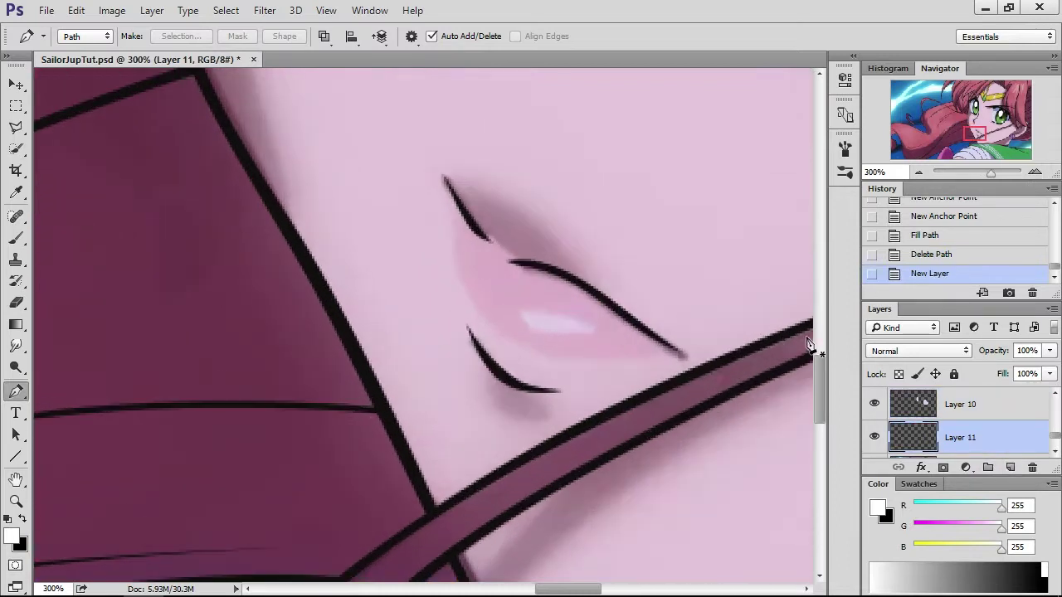
scroll(661, 337, right, 1)
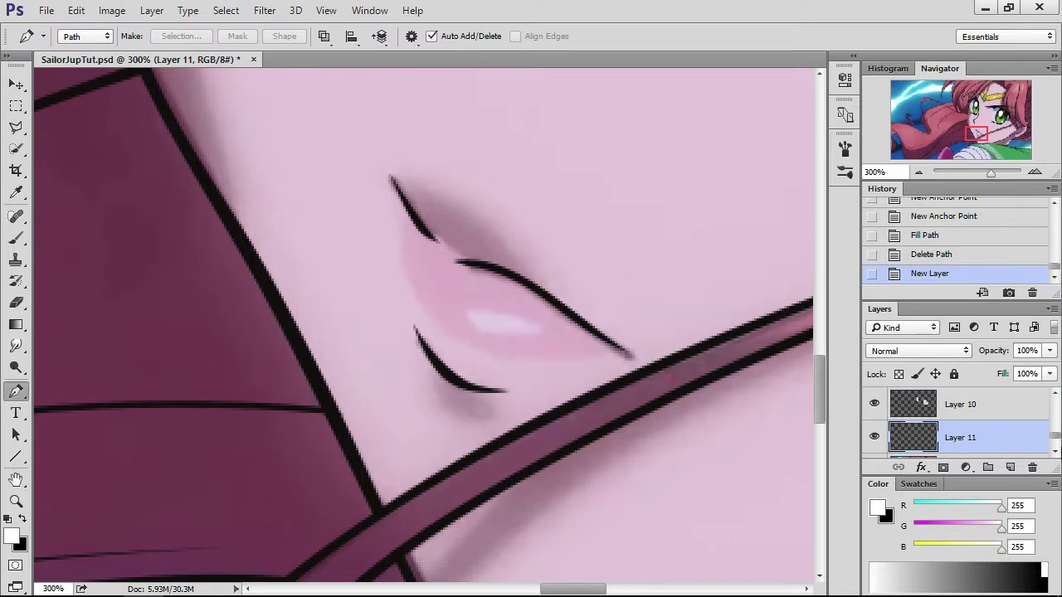
scroll(986, 417, up, 3)
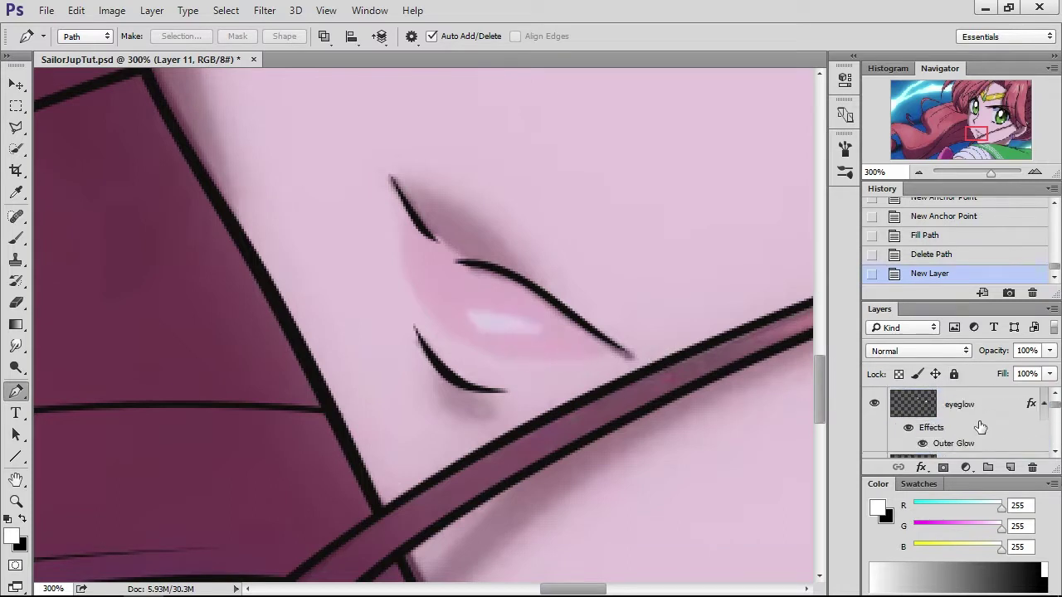
click(962, 415)
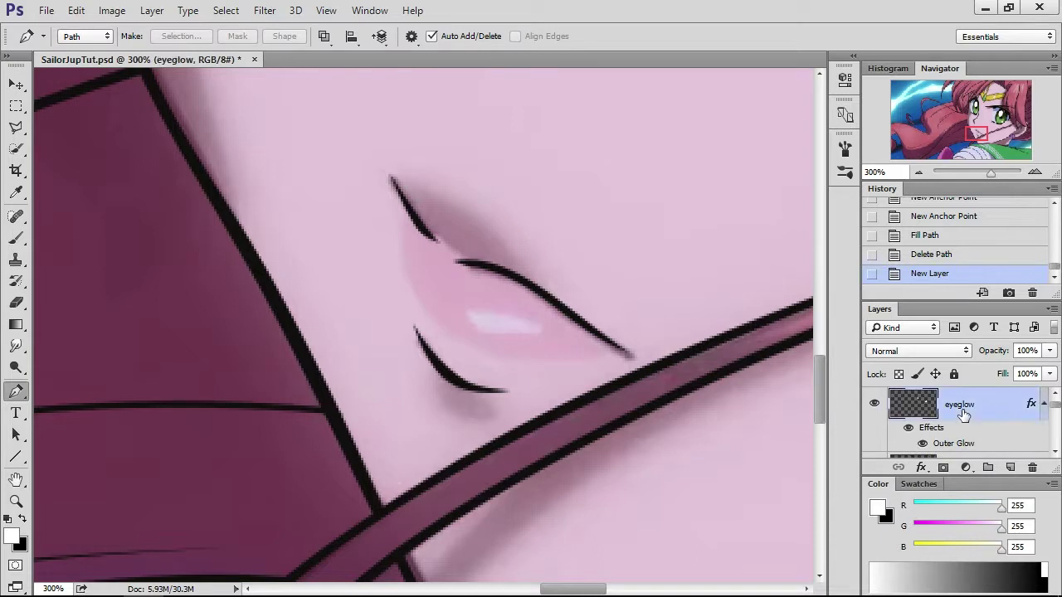
click(16, 238)
right_click(567, 311)
drag(606, 378, 635, 369)
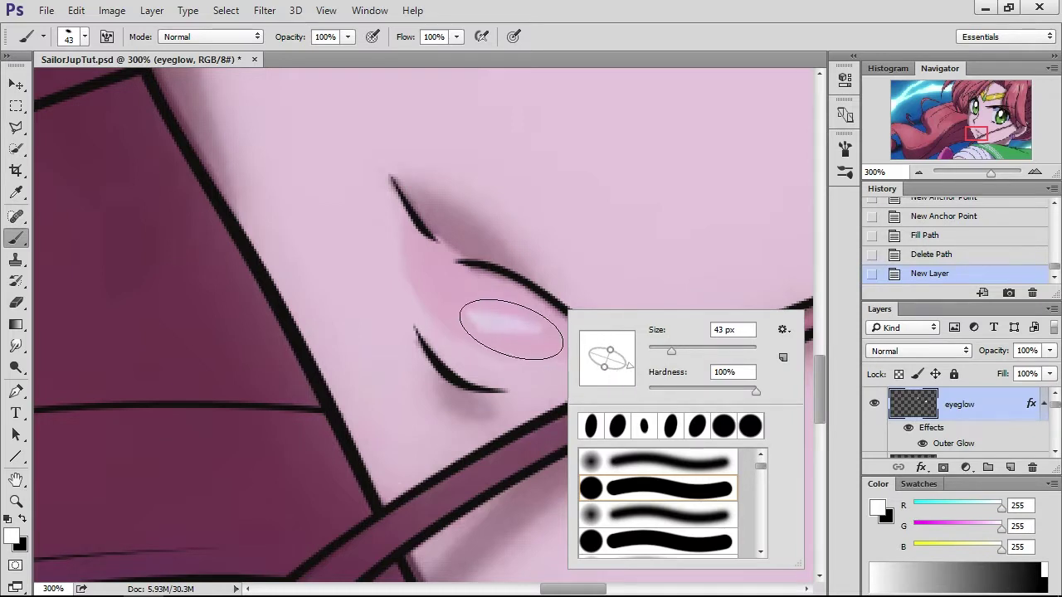
click(658, 348)
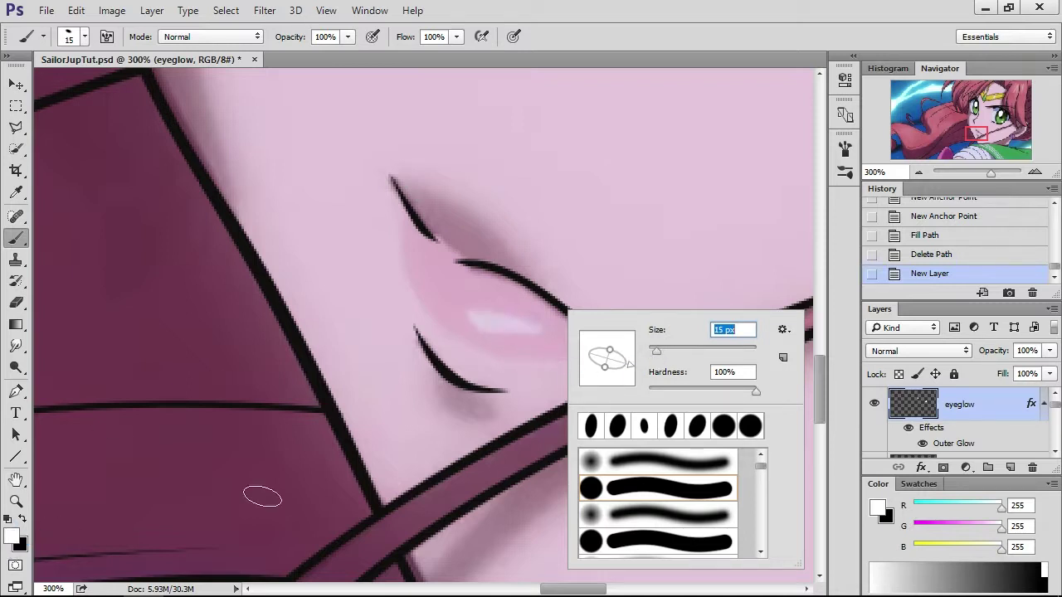
click(494, 320)
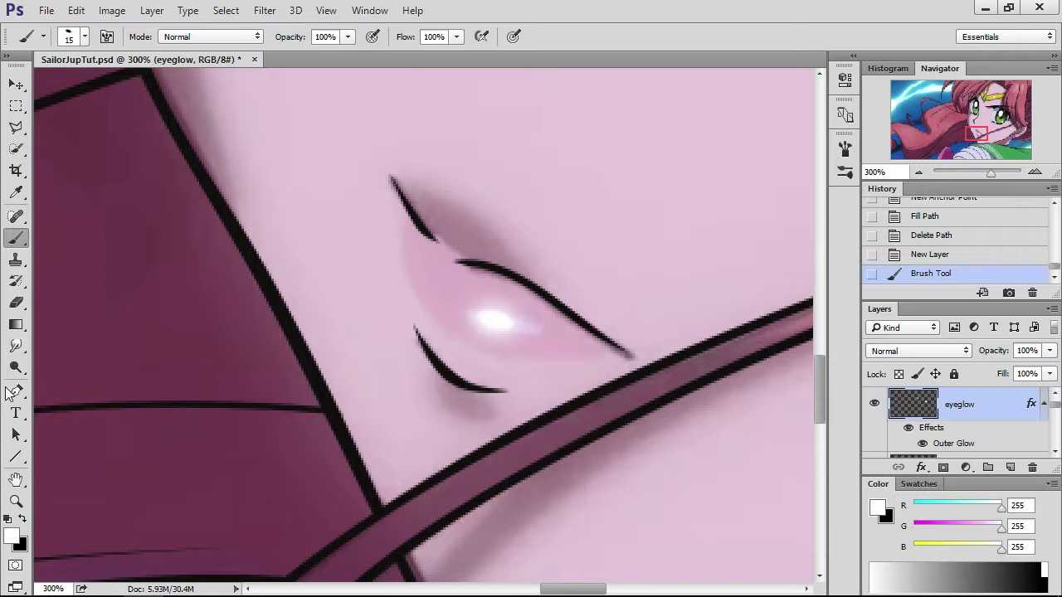
- Smudge both ends of the lip highlight outward into tapered points with the 5 px Smudge tool
click(16, 347)
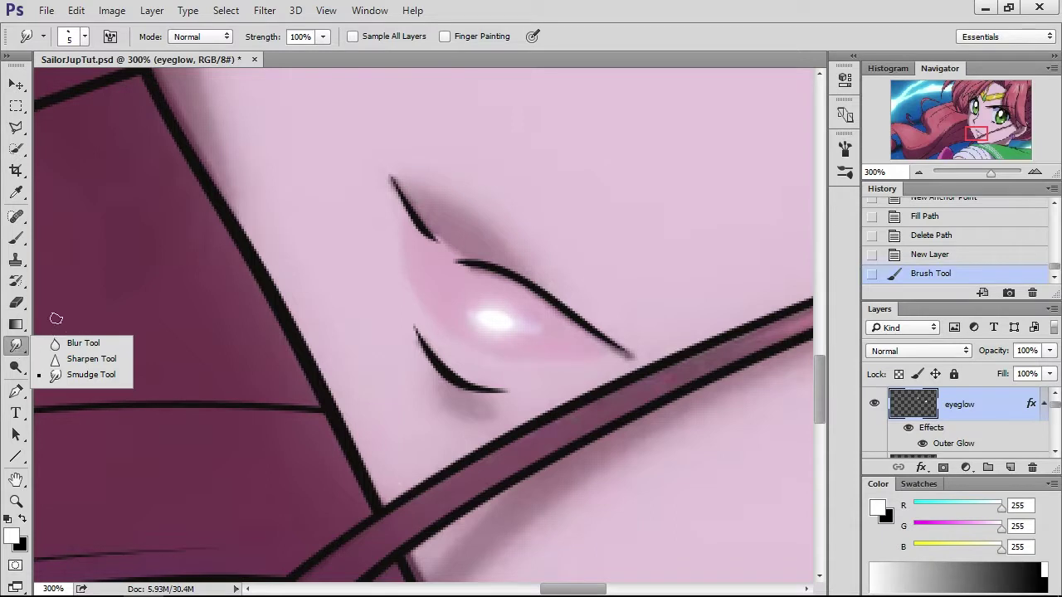
click(476, 318)
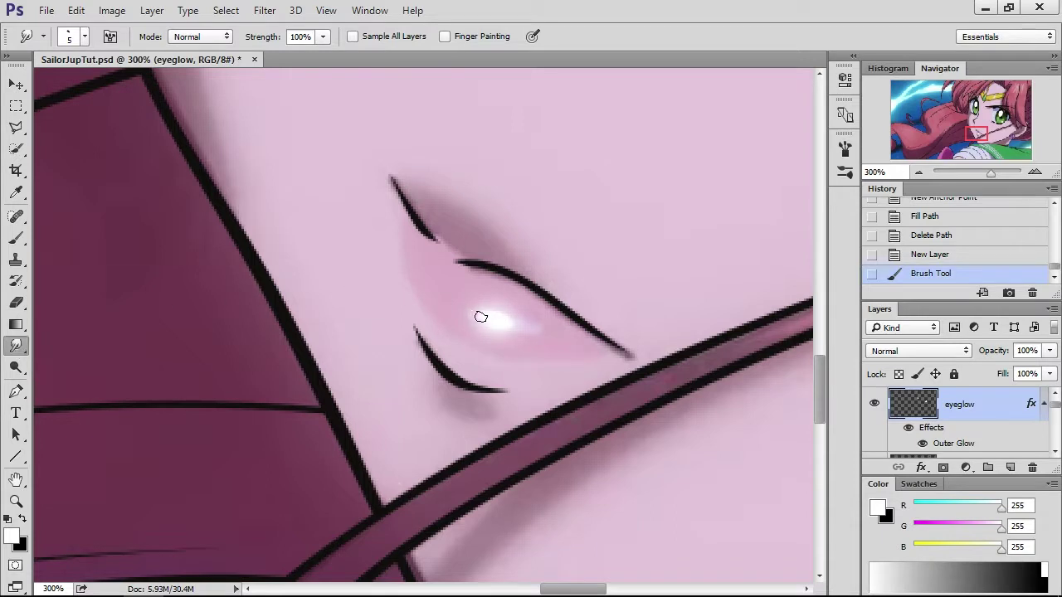
drag(478, 316, 450, 299)
click(519, 329)
mouse_move(526, 326)
mouse_down()
mouse_move(485, 319)
mouse_move(458, 316)
mouse_move(481, 358)
mouse_move(464, 327)
mouse_up()
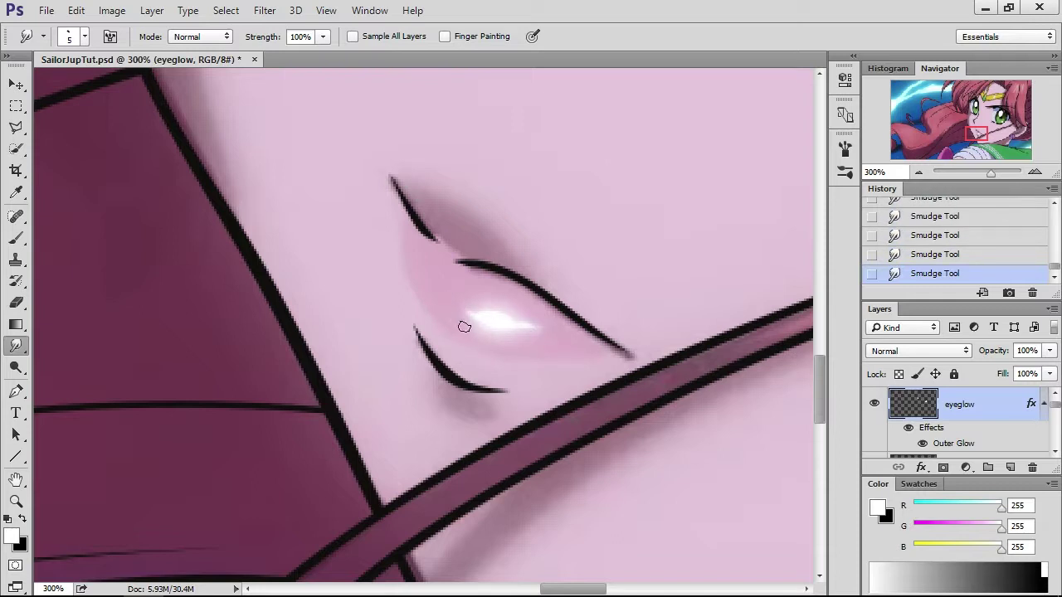
- Add small white glints on both sides of the main lip highlight with a 3 px brush
click(19, 241)
right_click(619, 309)
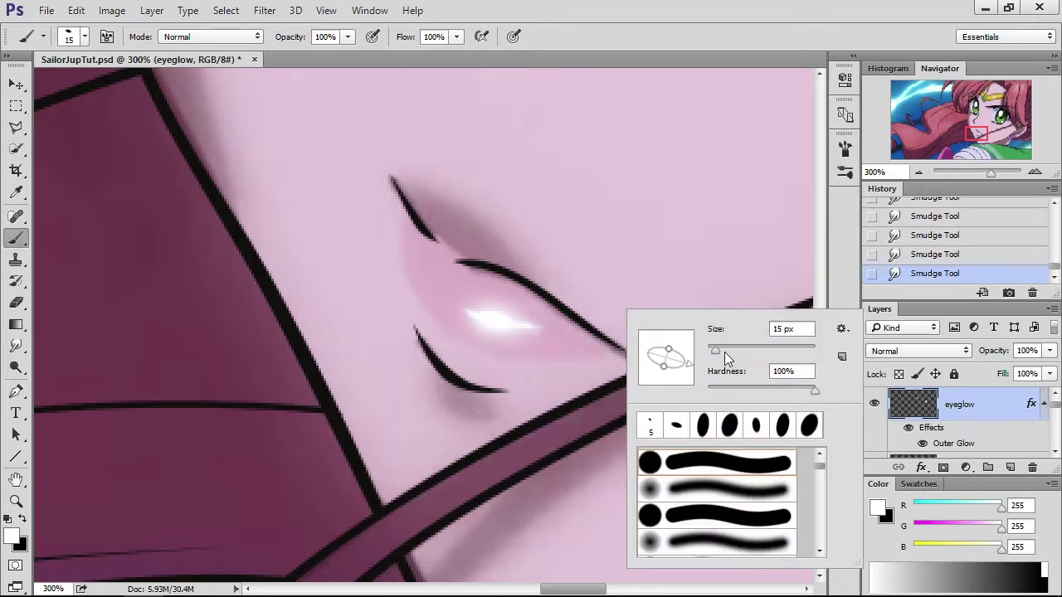
drag(713, 351, 713, 347)
drag(714, 355, 710, 355)
click(534, 336)
click(559, 340)
click(554, 339)
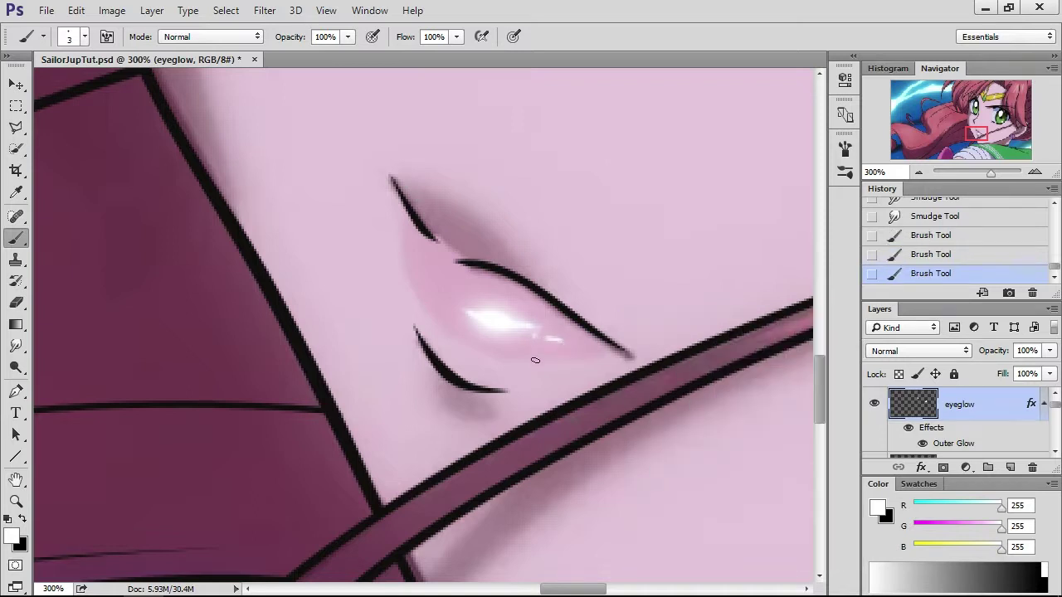
click(450, 306)
- Smudge the small glints on both sides of the lip highlight to soften their shapes
click(16, 346)
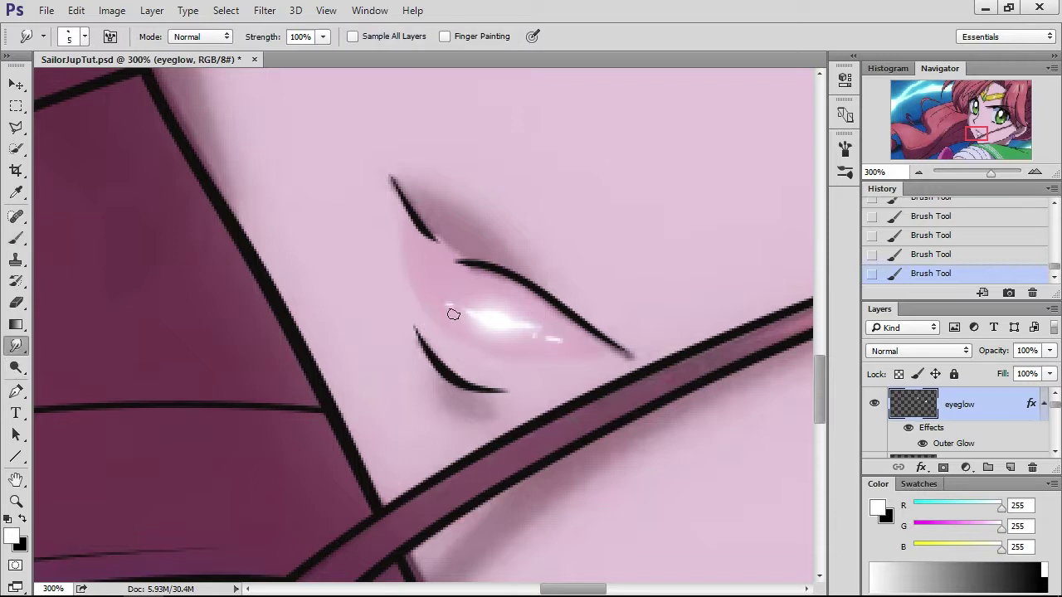
mouse_move(438, 292)
mouse_down()
mouse_move(467, 304)
mouse_move(440, 303)
mouse_up()
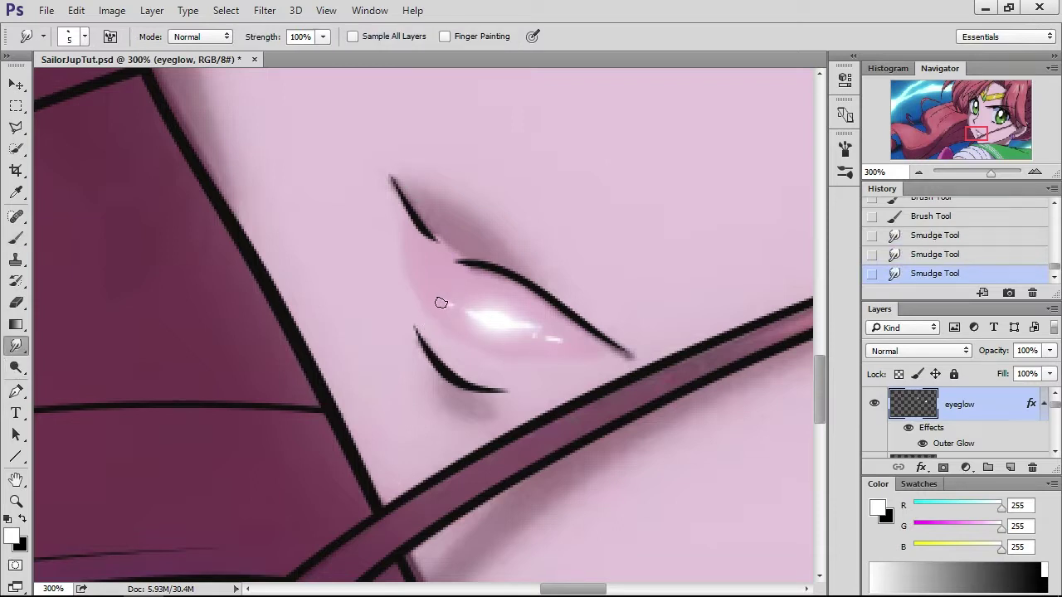
drag(567, 347, 535, 344)
scroll(560, 361, down, 2)
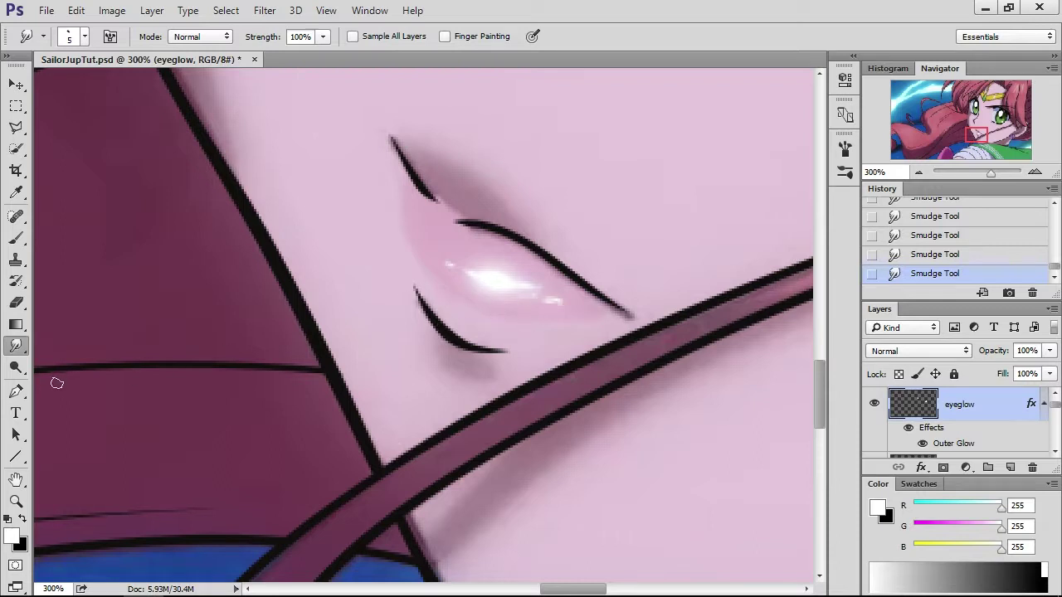
- Outline the lower lip on Layer 11 with a closed Pen path, following its curved lower edge and the black mouth line
click(15, 391)
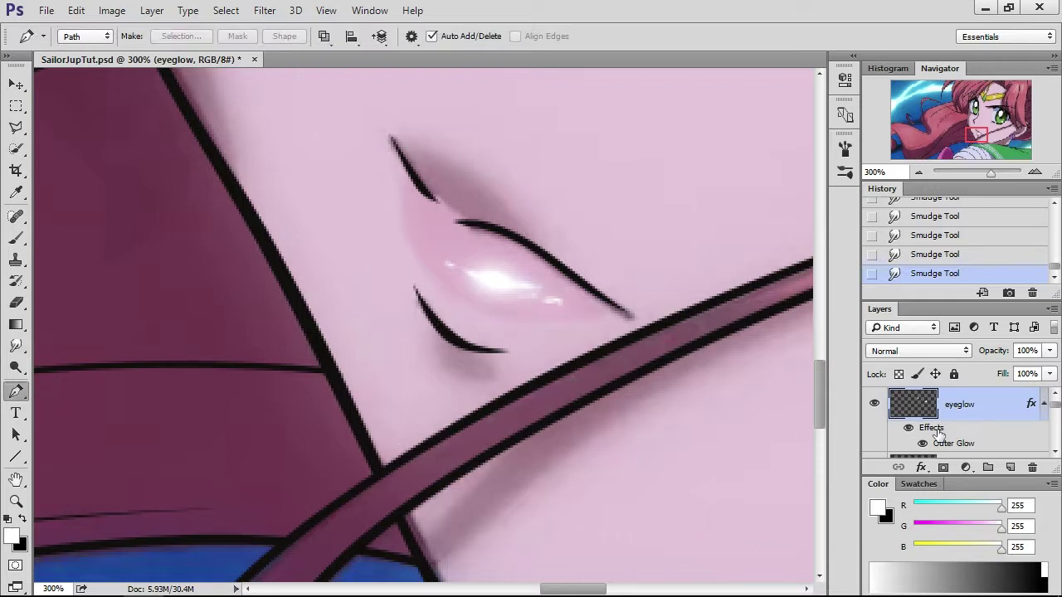
scroll(940, 431, down, 5)
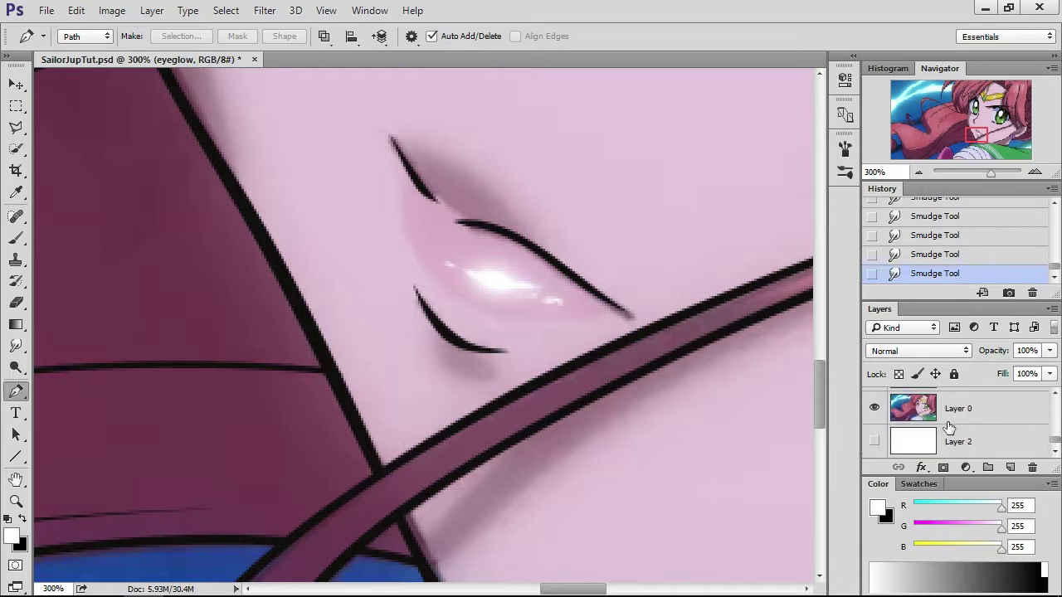
click(967, 442)
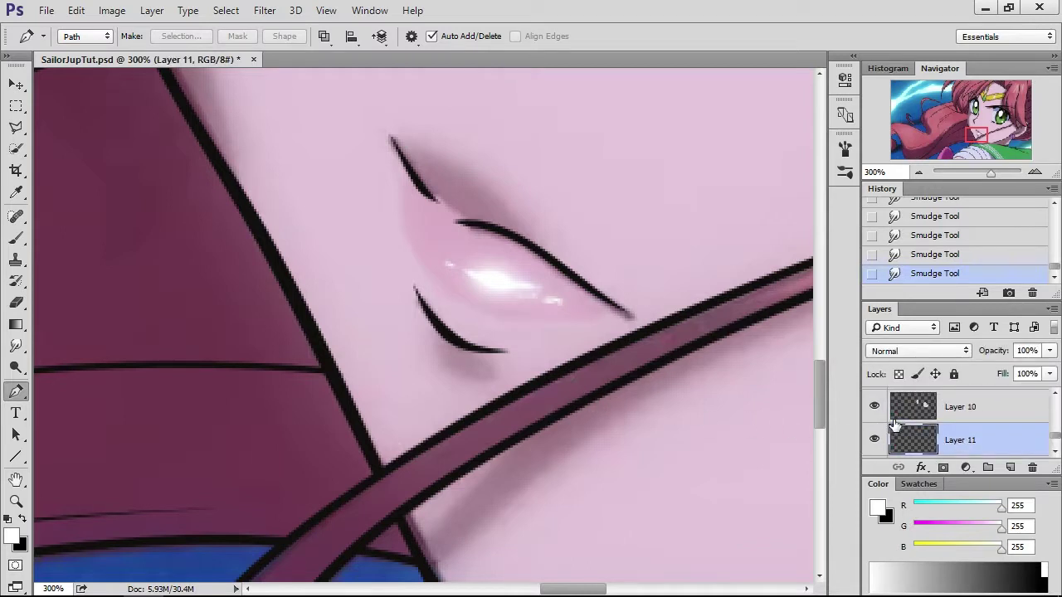
click(405, 169)
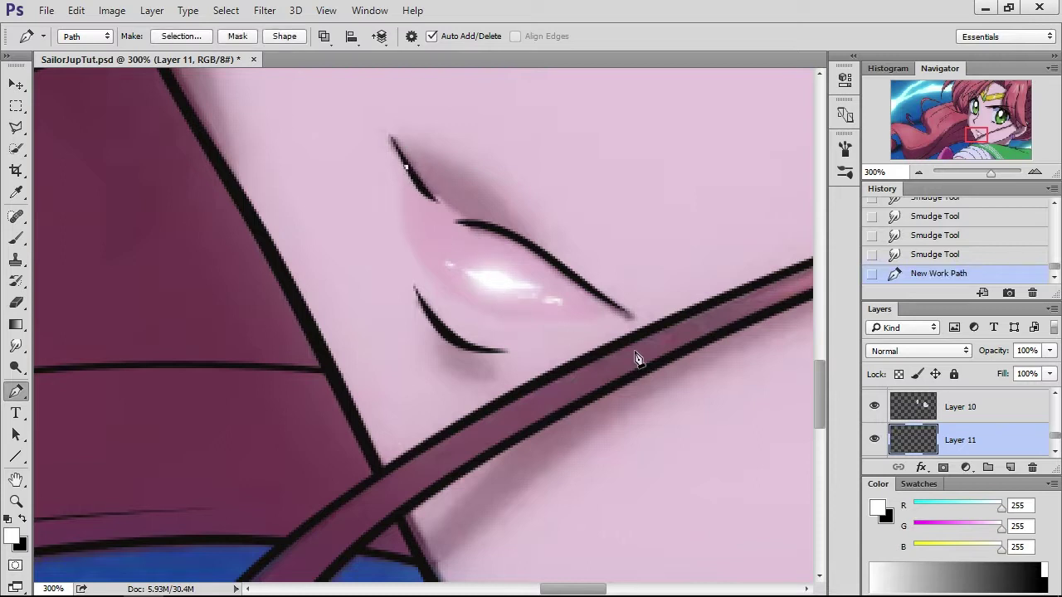
click(612, 304)
drag(495, 232, 435, 281)
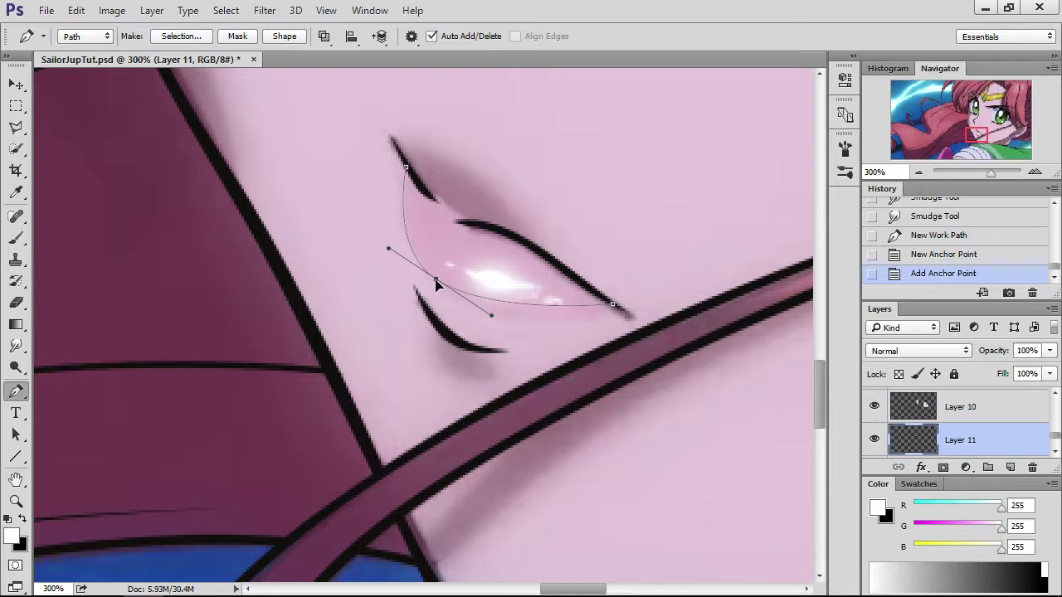
click(537, 315)
drag(533, 316, 532, 314)
click(493, 230)
drag(564, 276, 586, 286)
click(472, 226)
click(418, 183)
drag(448, 213, 450, 212)
- Fill the lip path with a more saturated pink based on the lip colour, at 100% opacity in Normal mode, and delete the path
right_click(497, 184)
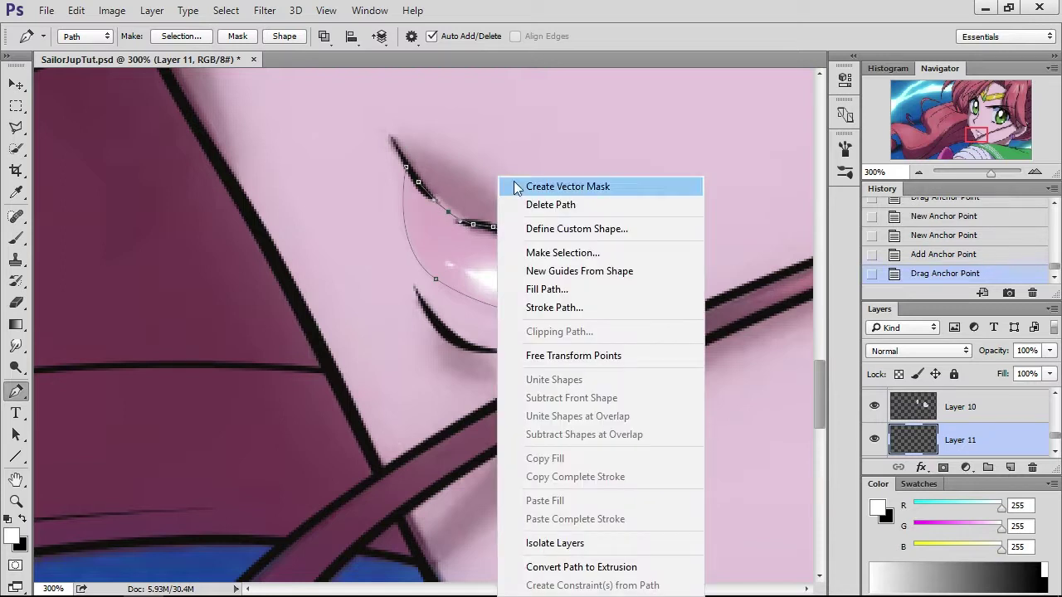
click(579, 288)
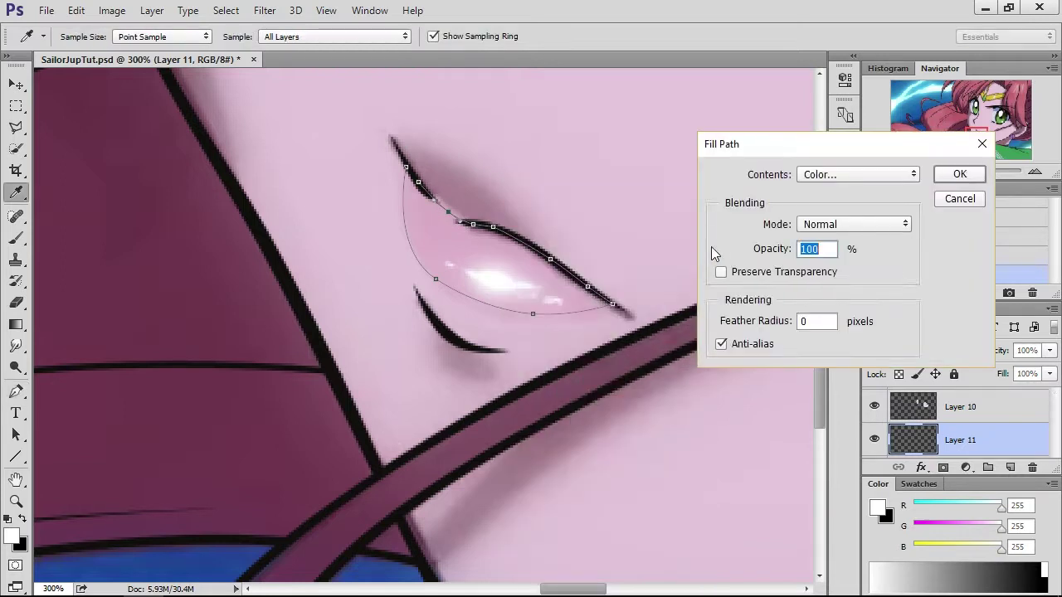
click(834, 173)
click(840, 182)
click(449, 239)
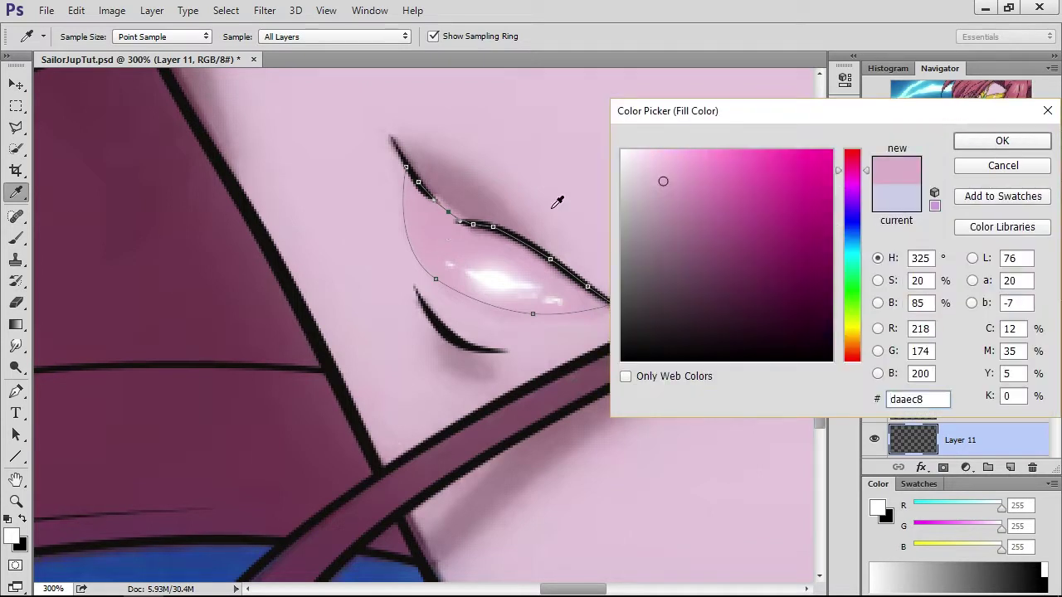
click(696, 186)
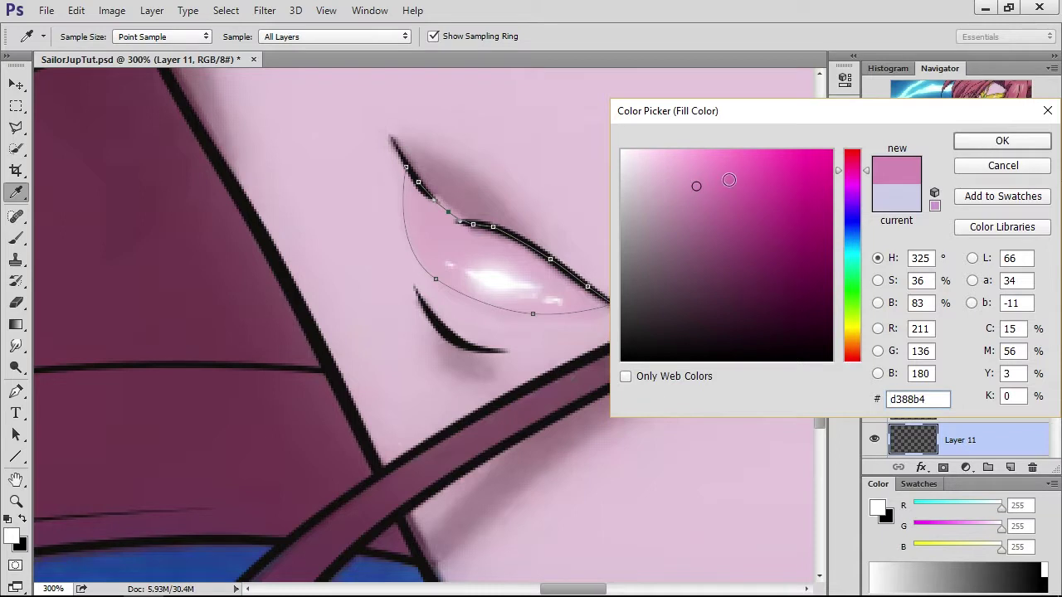
click(972, 149)
click(954, 178)
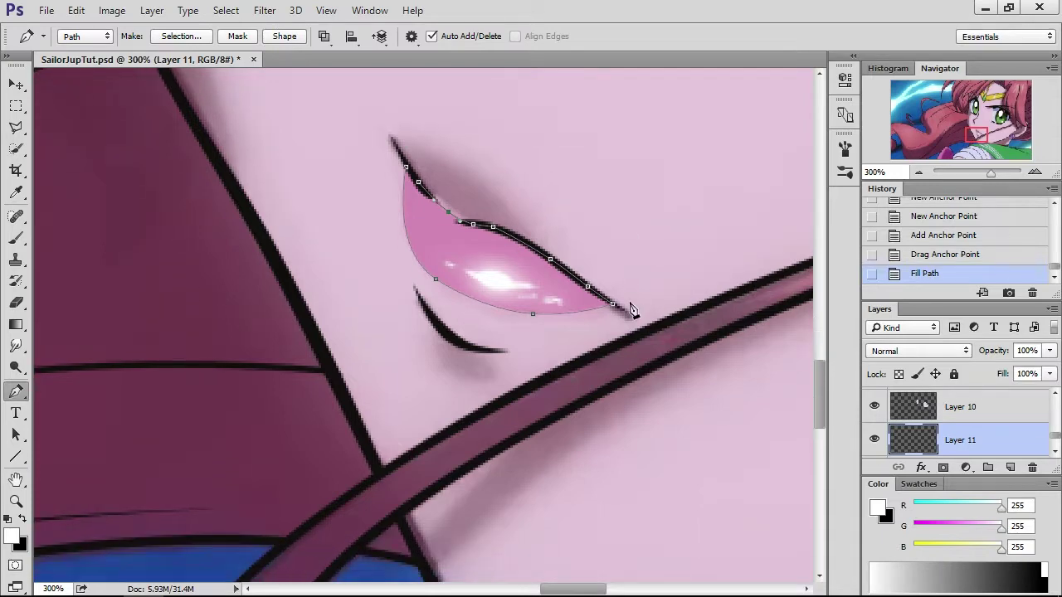
right_click(642, 240)
click(694, 207)
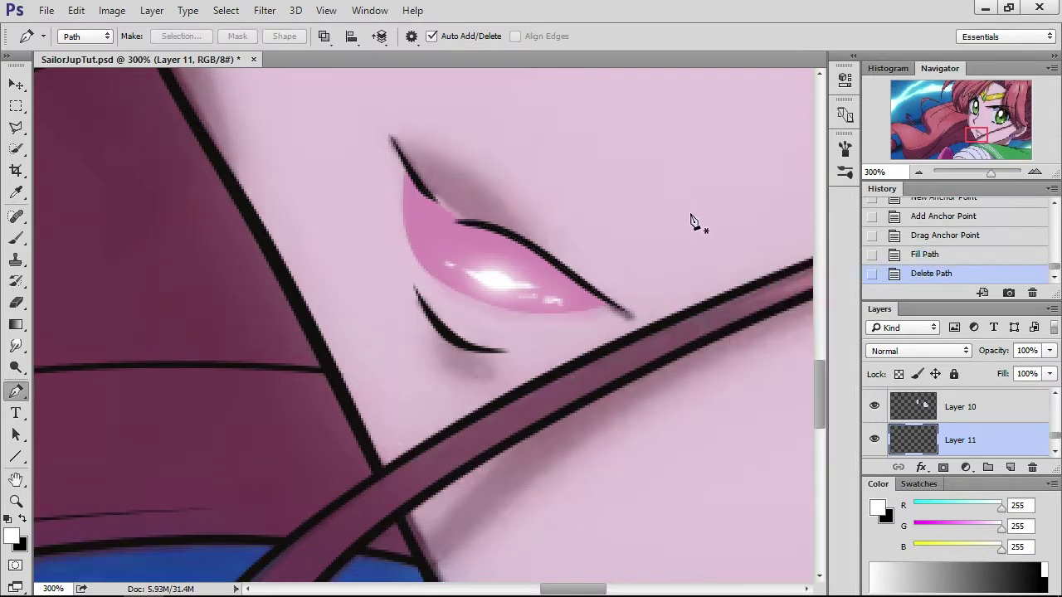
- Smudge the main lip highlight on the eyeglow layer along the lip's curve towards the small glints near the mouth corner
click(917, 172)
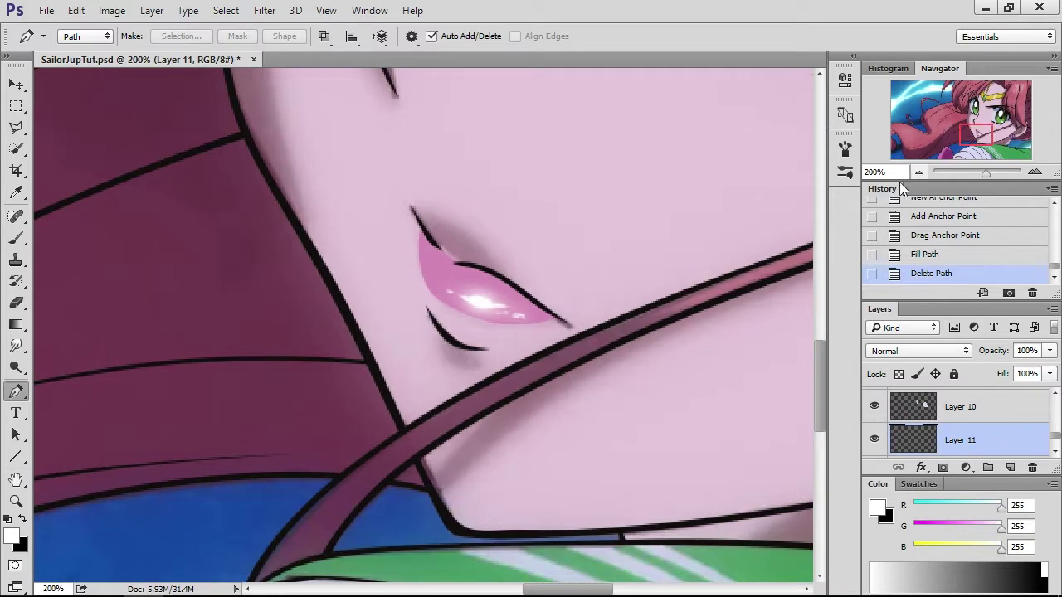
scroll(953, 427, up, 5)
click(951, 430)
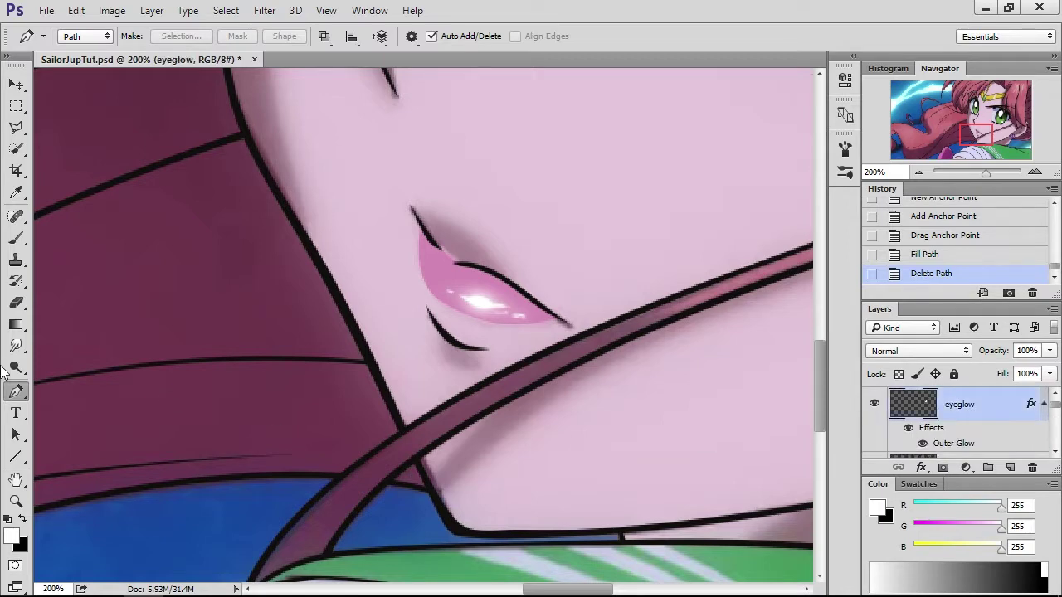
click(18, 344)
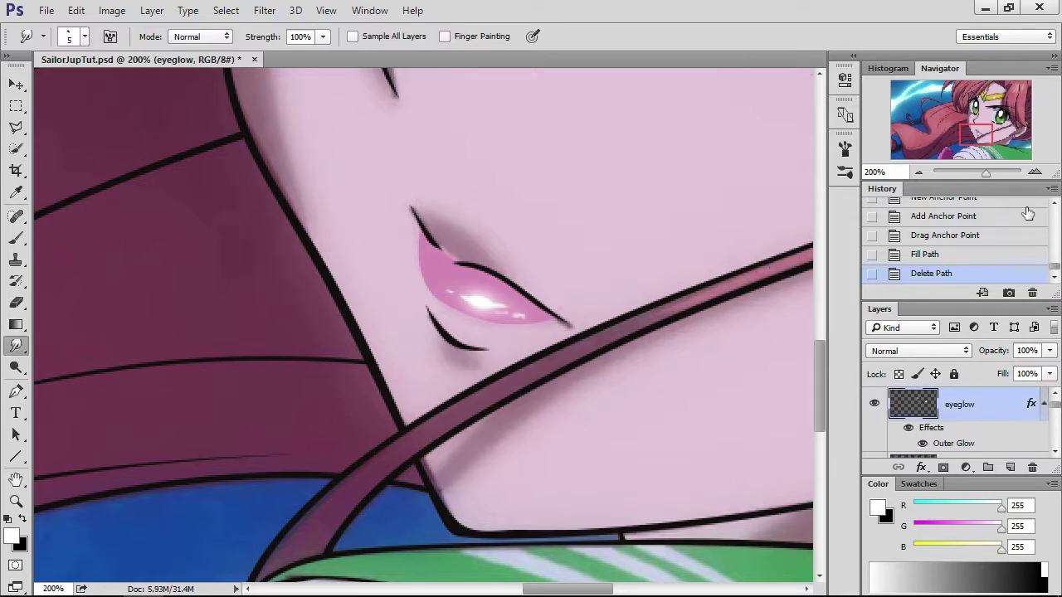
click(1034, 171)
click(1034, 172)
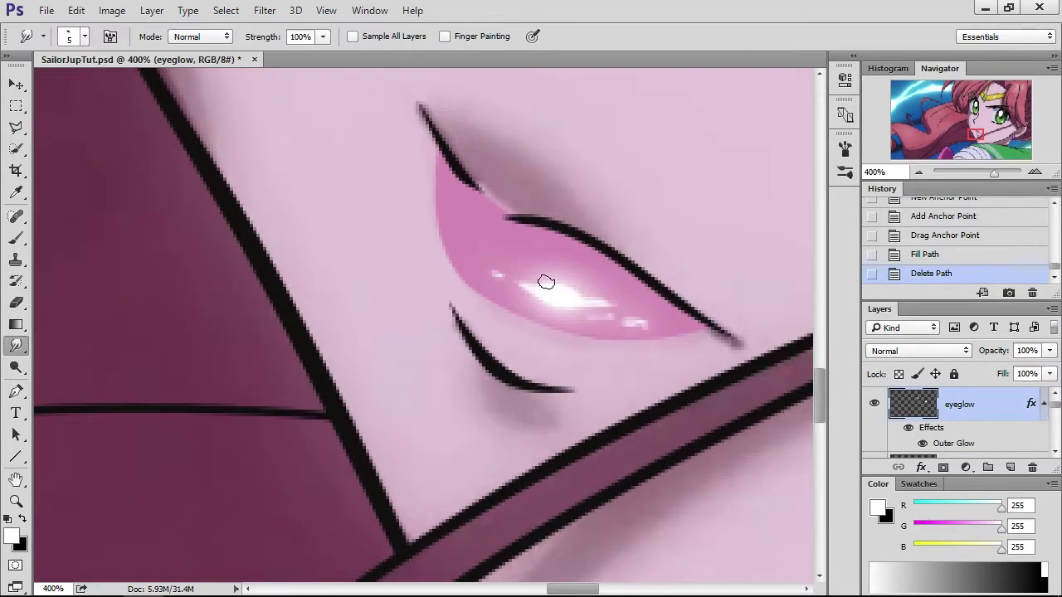
mouse_move(541, 285)
mouse_down()
mouse_move(574, 309)
mouse_move(563, 289)
mouse_move(612, 310)
mouse_move(562, 295)
mouse_move(600, 318)
mouse_up()
mouse_move(523, 285)
mouse_down()
mouse_move(597, 311)
mouse_move(583, 292)
mouse_move(590, 323)
mouse_up()
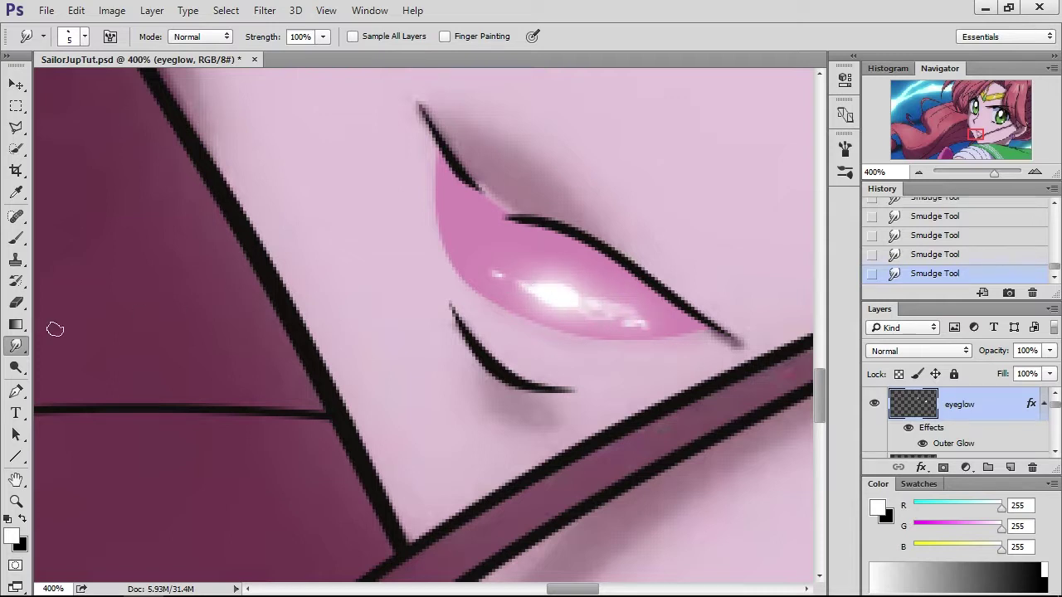
- Try trimming the lip highlight and glints with a 7 px Eraser, and undo the erasing and the preceding smudge strokes
click(16, 302)
mouse_move(540, 279)
mouse_down()
mouse_move(586, 292)
mouse_move(543, 322)
mouse_move(558, 309)
mouse_move(638, 321)
mouse_up()
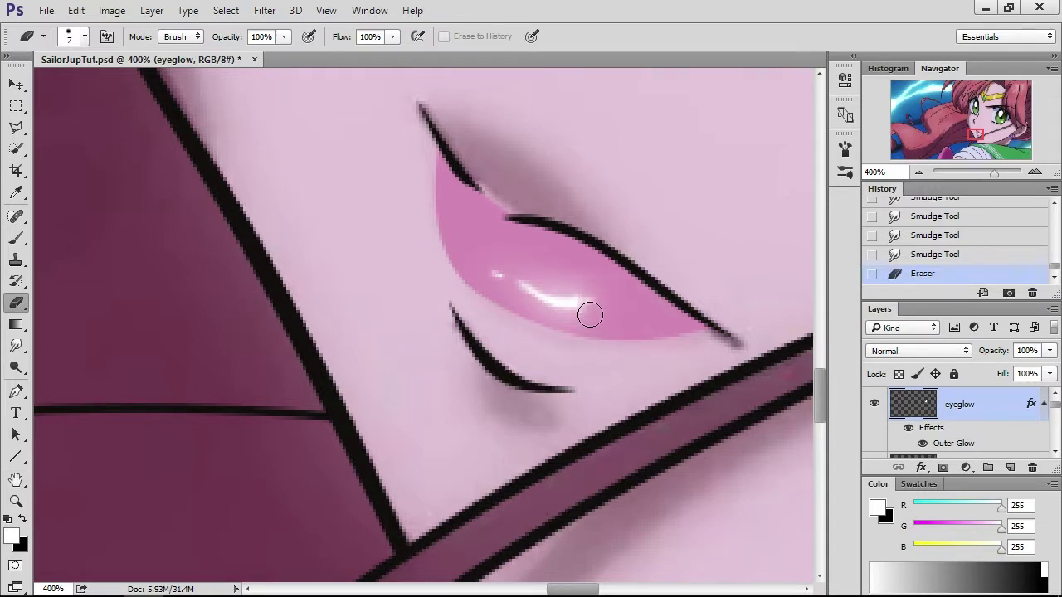
key(ctrl+alt+z)
key(ctrl+alt+z)
key(ctrl+alt+z)
key(ctrl+alt+z)
key(ctrl+alt+z)
- Smudge the main lip highlight into a thin curved streak that follows the lower lip
key(r)
mouse_move(586, 298)
mouse_down()
mouse_move(573, 298)
mouse_move(586, 317)
mouse_move(612, 309)
mouse_move(662, 332)
mouse_move(592, 308)
mouse_up()
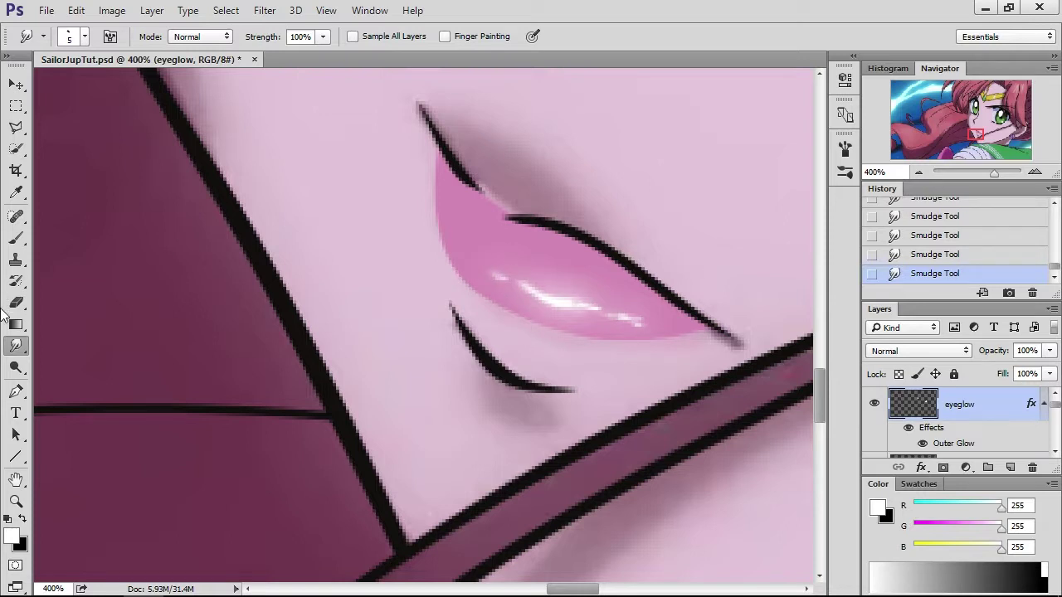
click(16, 391)
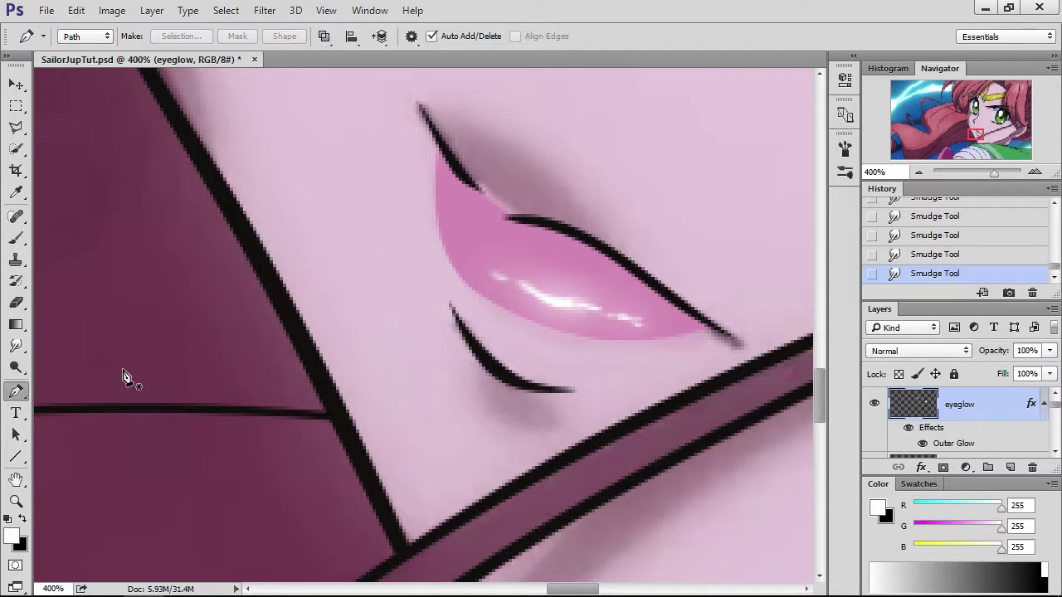
click(918, 172)
click(918, 173)
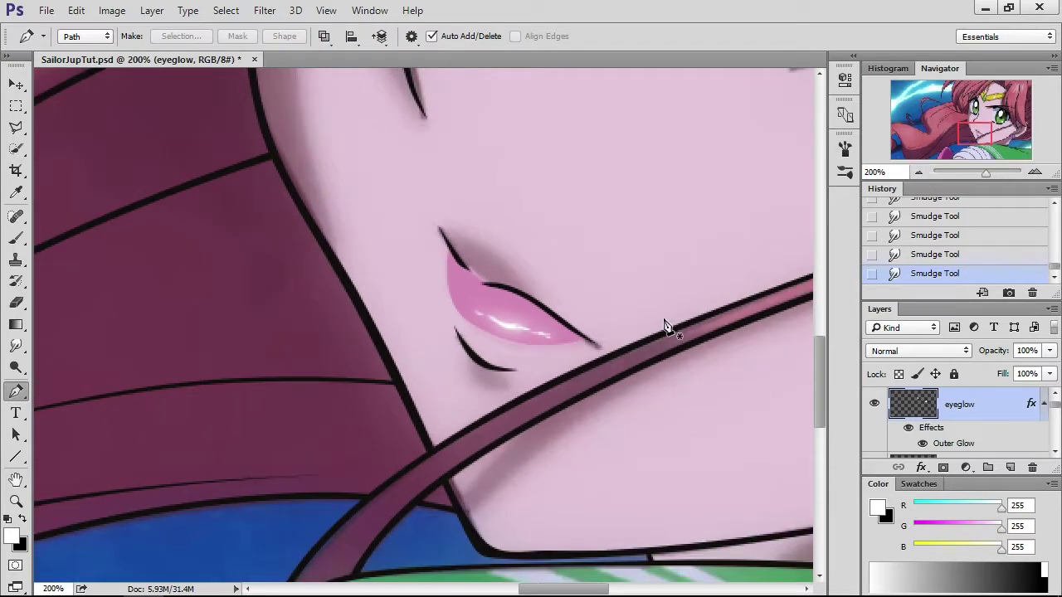
- Add a new layer directly above Layer 0 for the skin shadows
scroll(664, 326, right, 2)
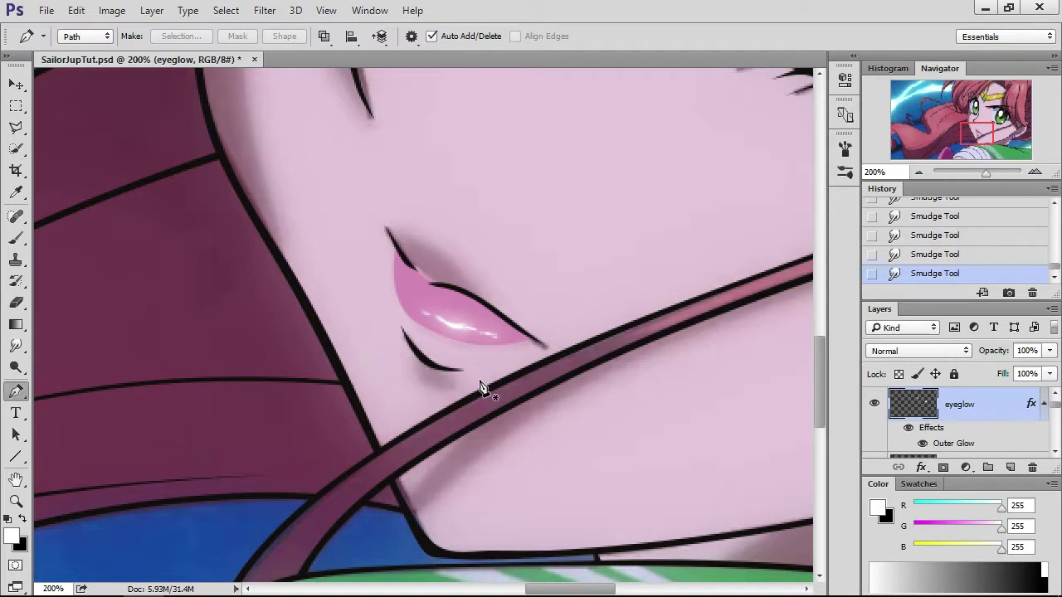
scroll(1008, 432, down, 5)
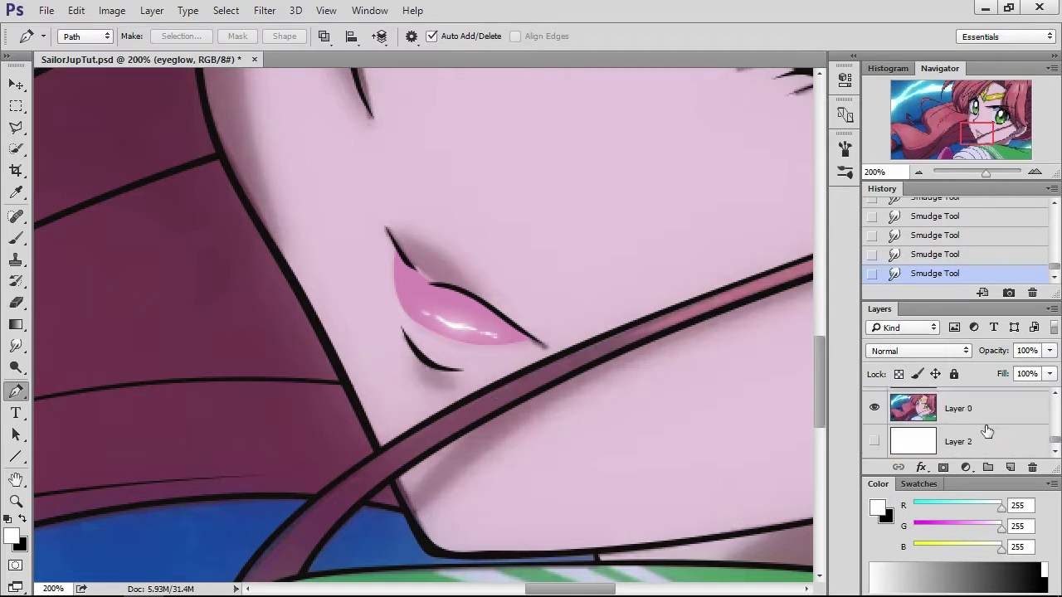
click(949, 414)
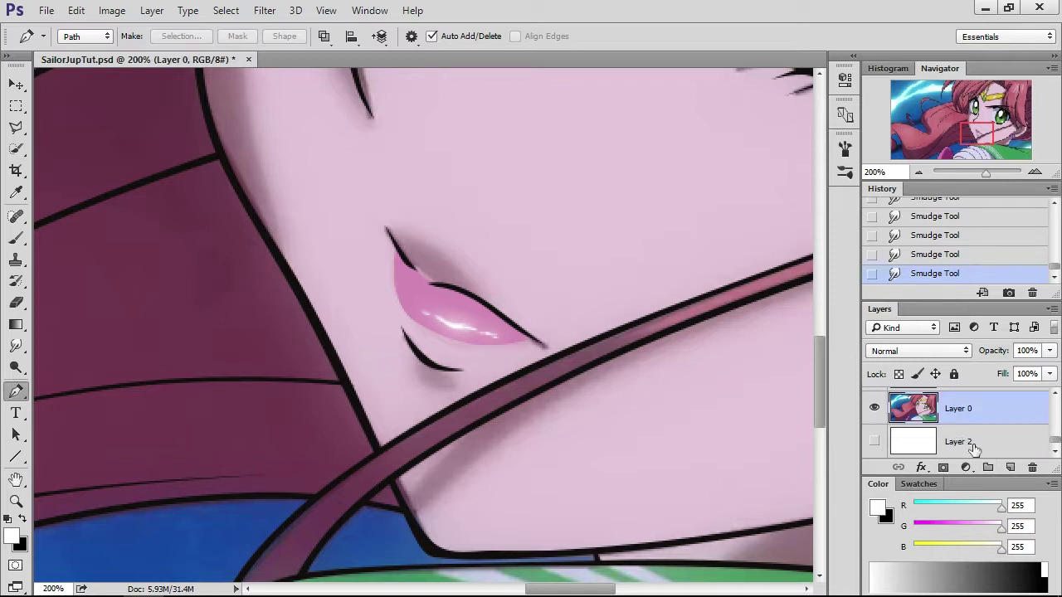
click(1011, 467)
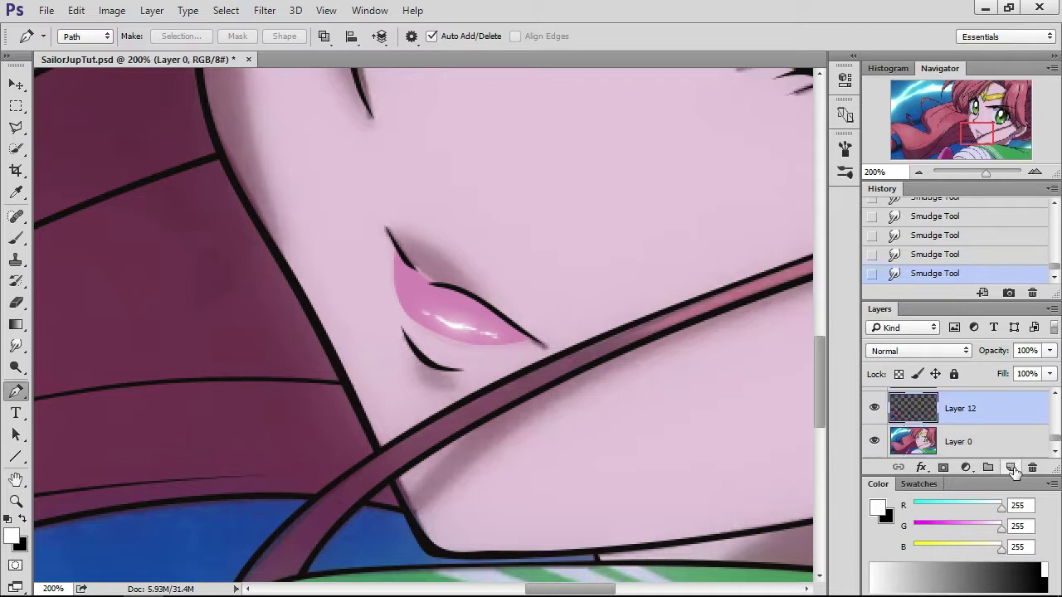
scroll(531, 357, up, 1)
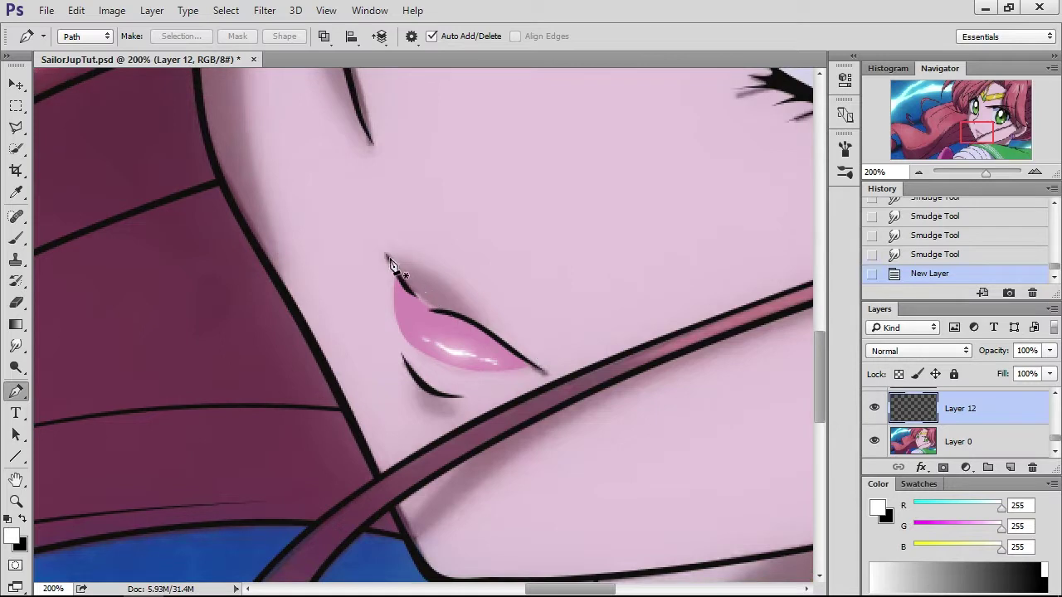
- Trace the shadow above the lips with a Pen path, curving its outer edge and following the black mouth line along its inner edge
click(386, 260)
click(490, 333)
click(445, 306)
drag(435, 281, 437, 281)
click(473, 320)
drag(470, 318, 462, 330)
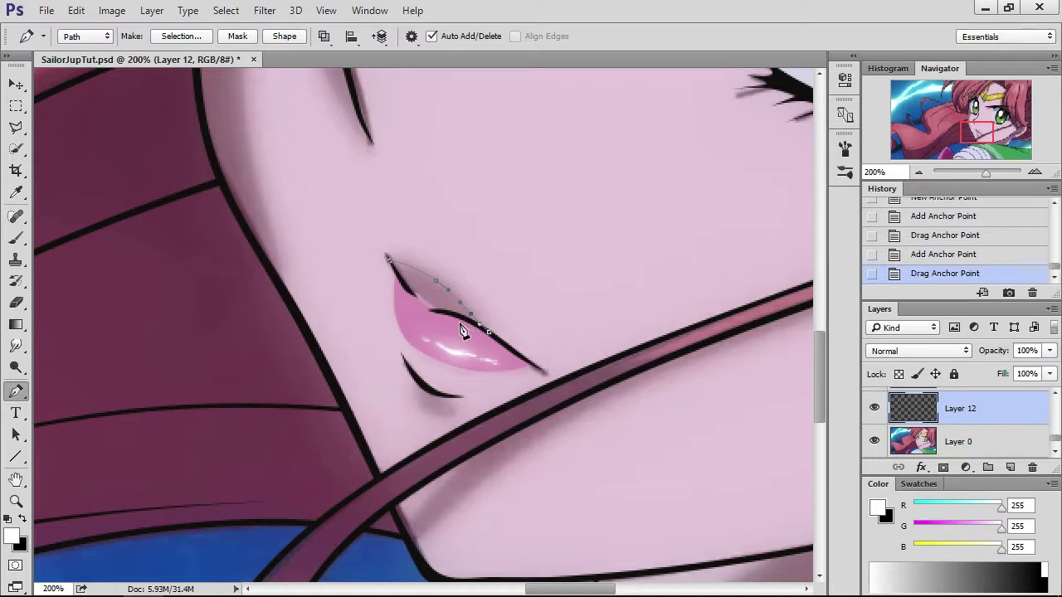
click(407, 289)
click(424, 307)
drag(424, 307, 455, 329)
click(399, 283)
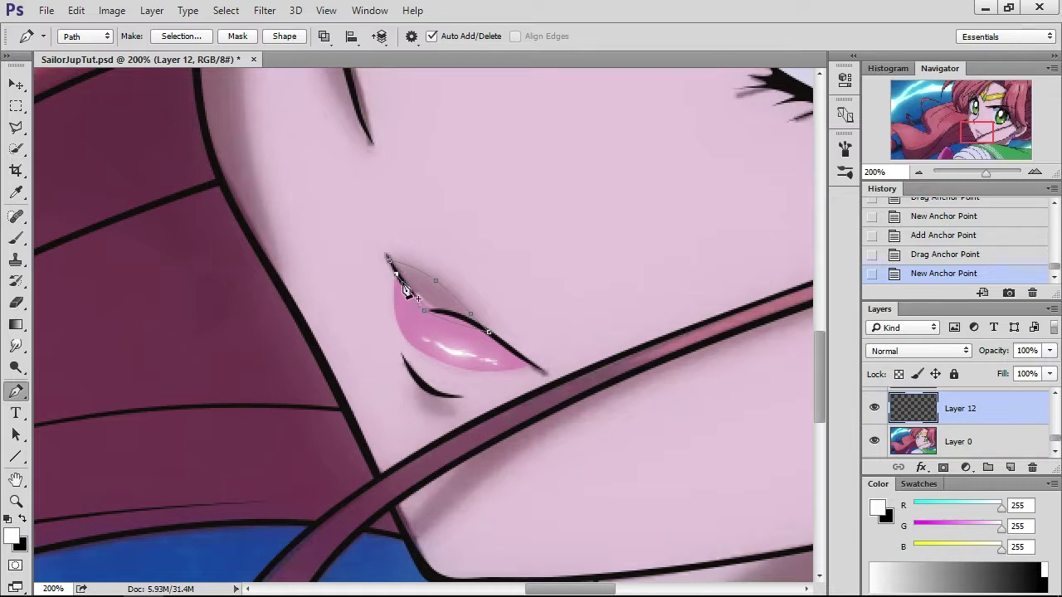
- Fill the upper-lip path with the mauve sampled from the existing shadow, in Normal mode at 100% opacity, and delete the path
right_click(489, 265)
click(521, 287)
click(866, 179)
click(848, 199)
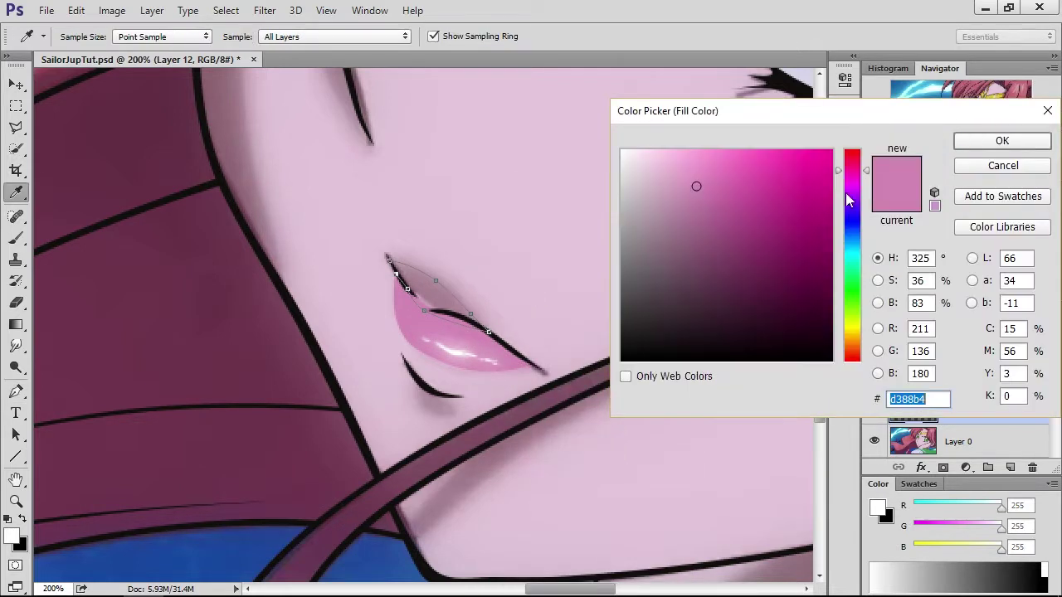
click(442, 292)
click(1018, 143)
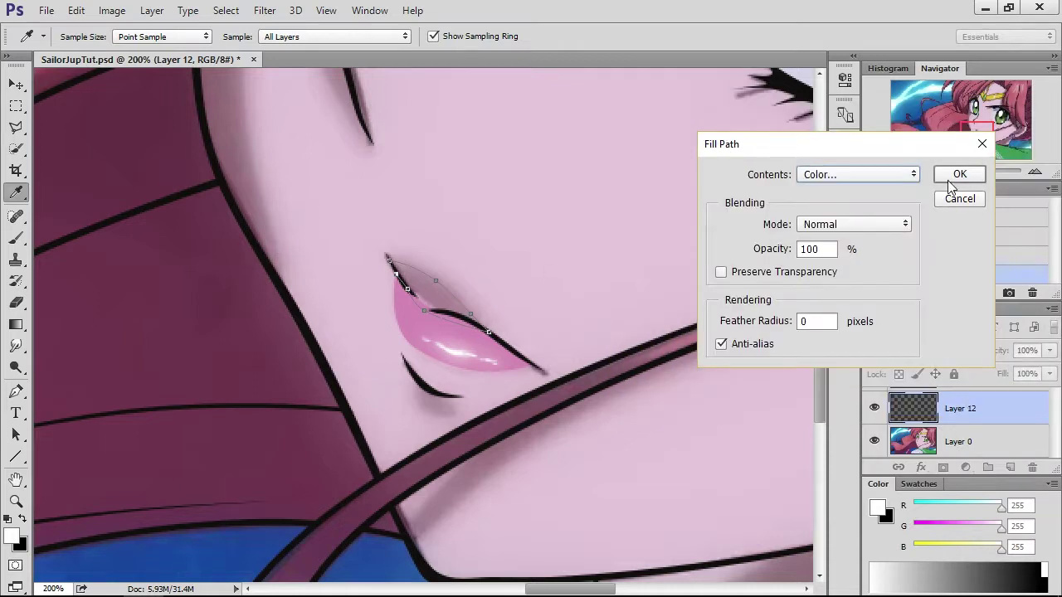
click(955, 174)
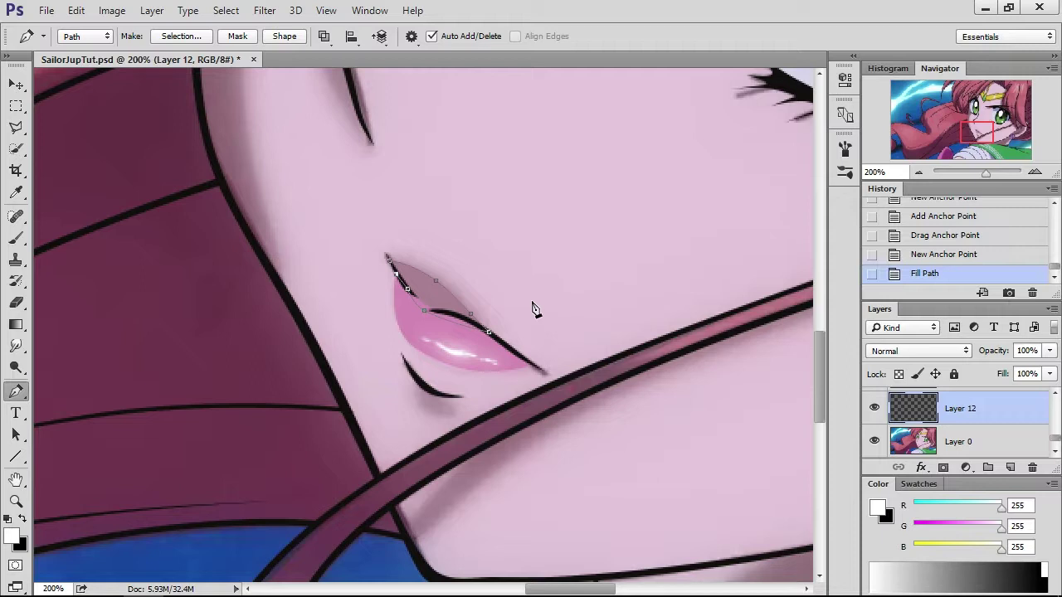
right_click(545, 272)
click(584, 204)
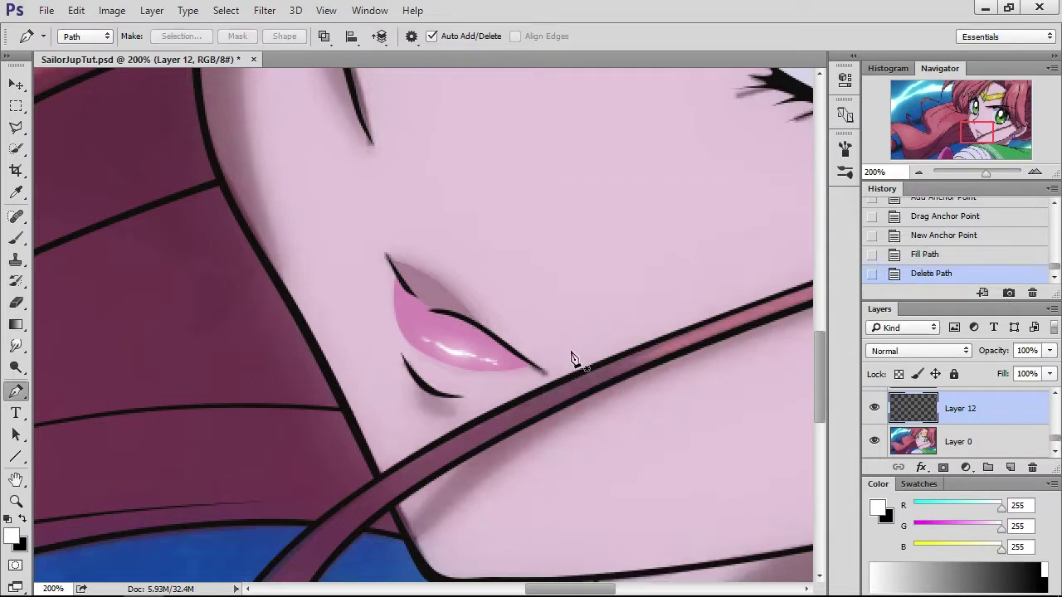
- Finish the Pen path around the forehead shadow between the top of the gold tiara and the hairline on Layer 13
scroll(564, 350, down, 1)
scroll(526, 336, up, 2)
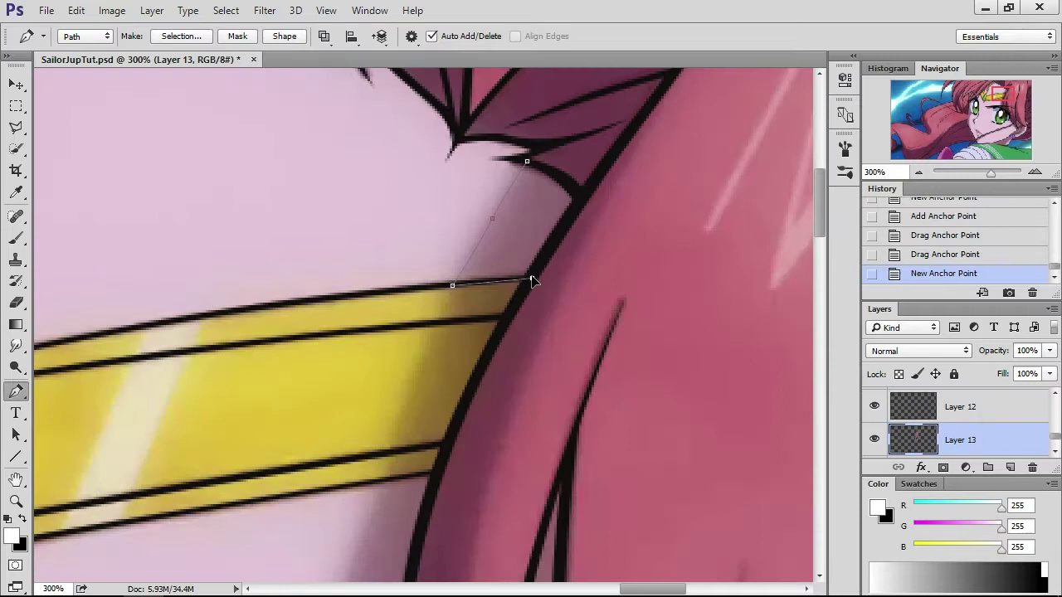
mouse_move(452, 286)
mouse_down()
mouse_move(463, 297)
mouse_move(450, 287)
mouse_up()
click(580, 202)
click(549, 174)
click(546, 170)
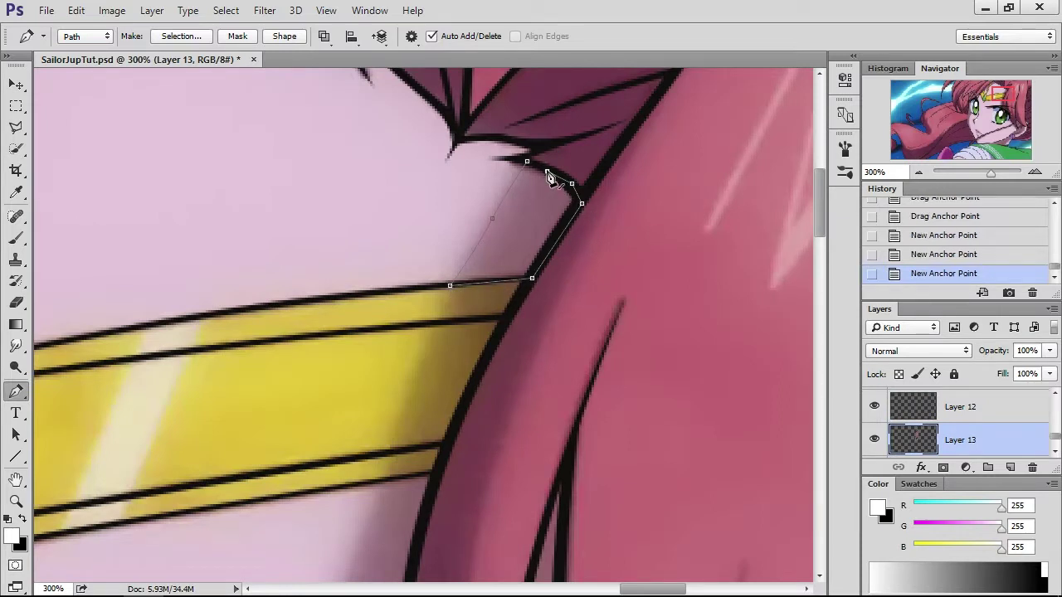
- Fill the path above the tiara with the same mauve shadow colour and delete the path
right_click(569, 165)
click(617, 279)
click(954, 174)
right_click(570, 147)
click(623, 178)
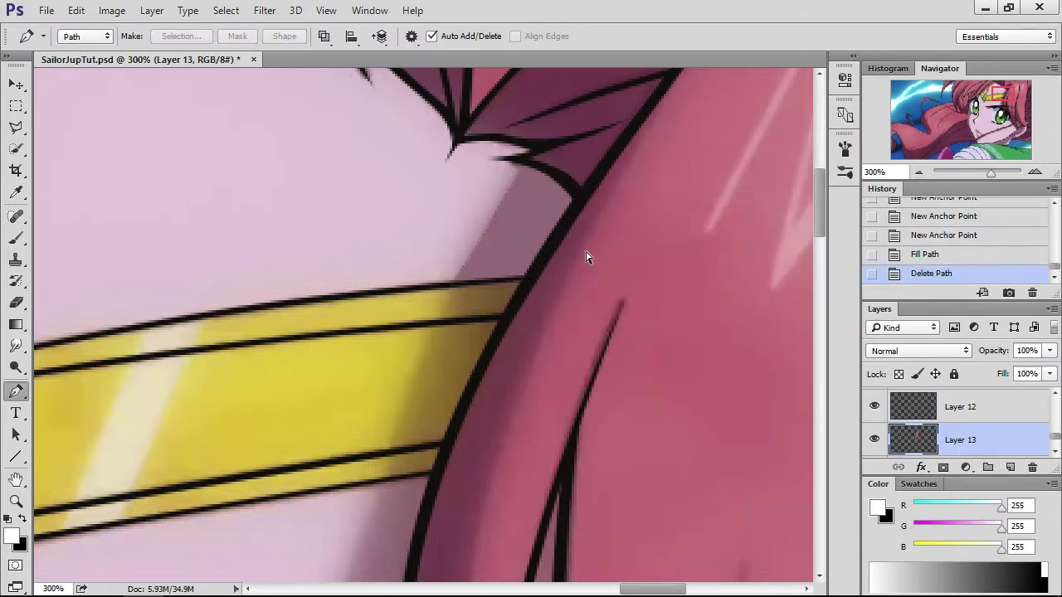
- Start a Pen path at the tiara's lower edge and curve it along the forehead shadow's soft edge down to the upper eyelid line
scroll(588, 254, down, 5)
scroll(588, 253, left, 5)
scroll(551, 285, down, 3)
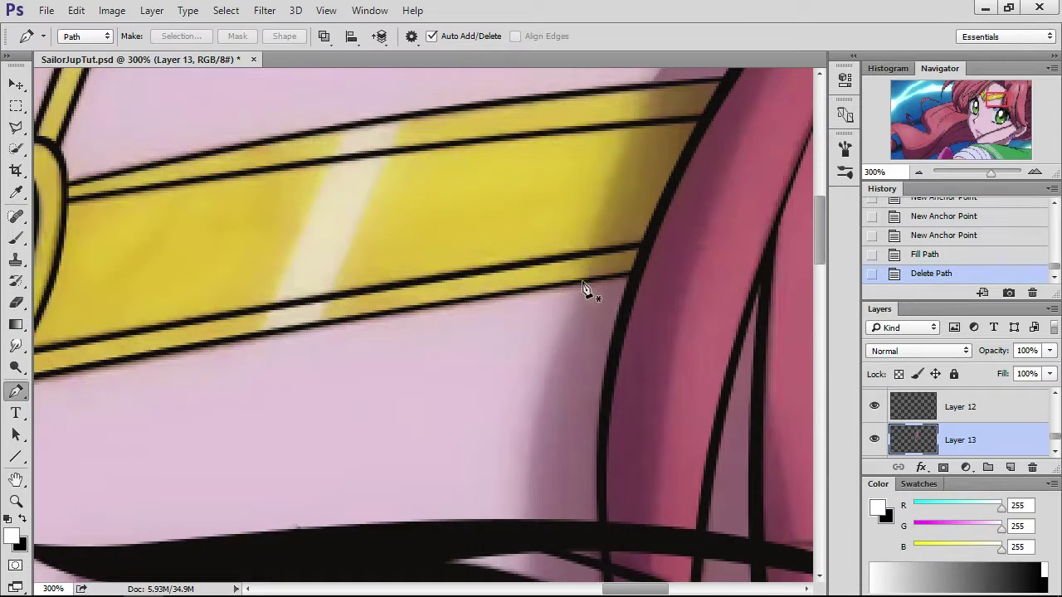
click(587, 286)
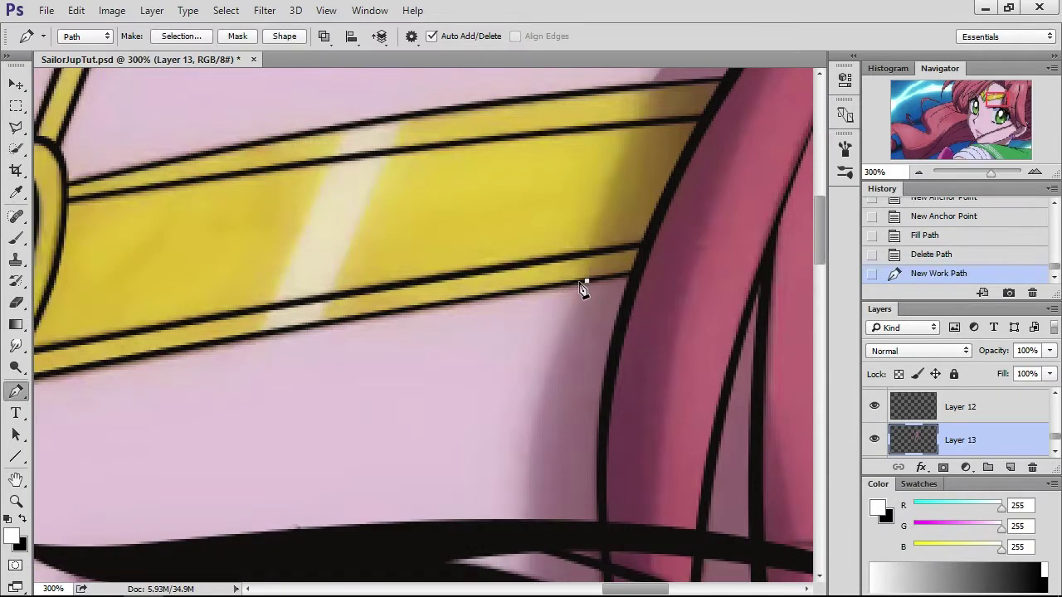
scroll(562, 317, down, 7)
click(534, 427)
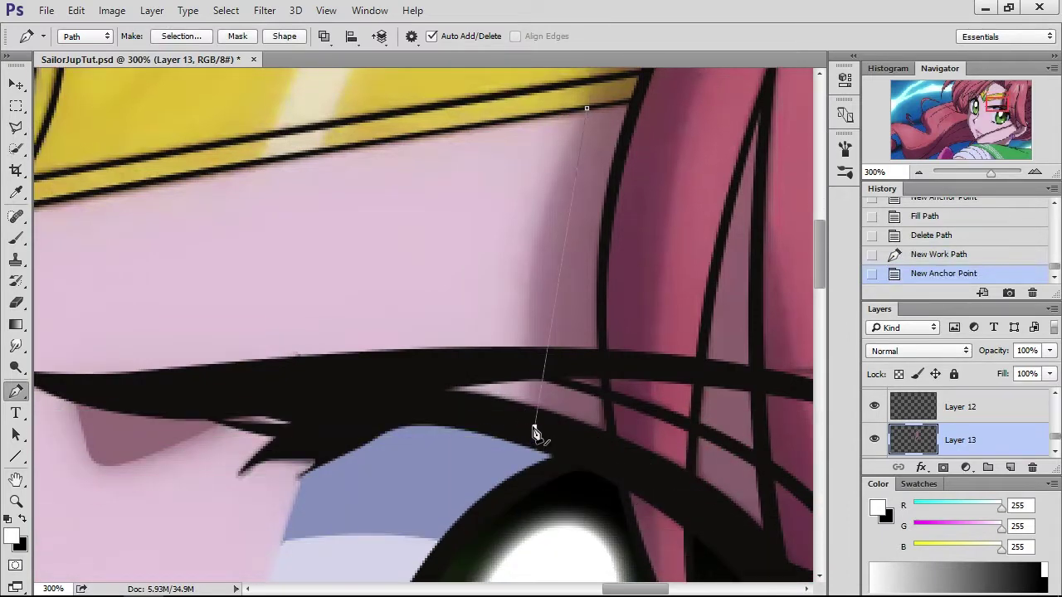
click(564, 249)
drag(564, 247, 534, 249)
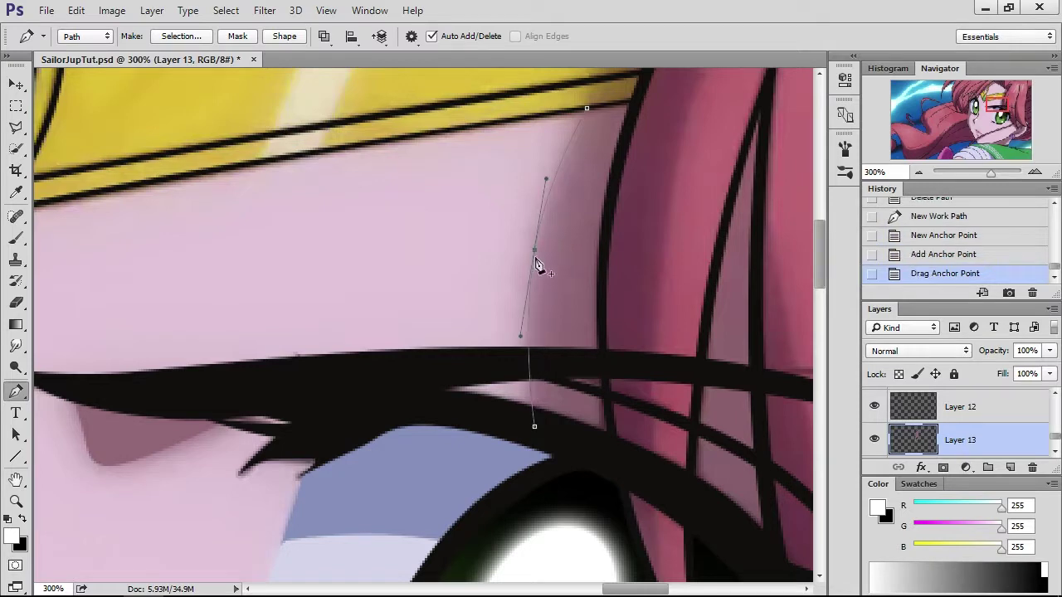
- Continue the forehead shadow path along the eyelid and up the curved hair line, back towards its start at the tiara
click(606, 454)
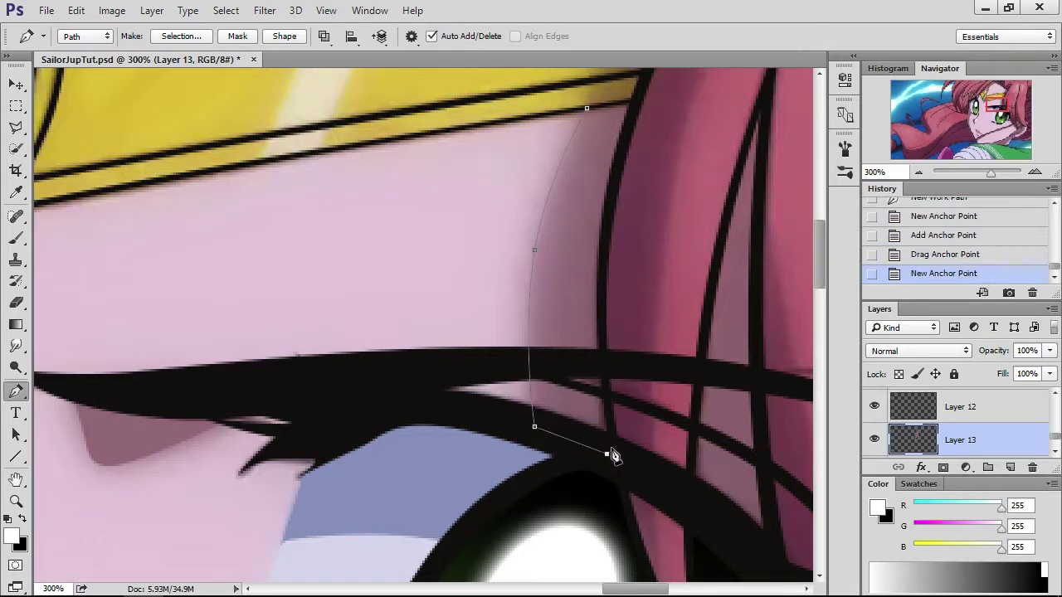
click(611, 437)
scroll(615, 426, up, 1)
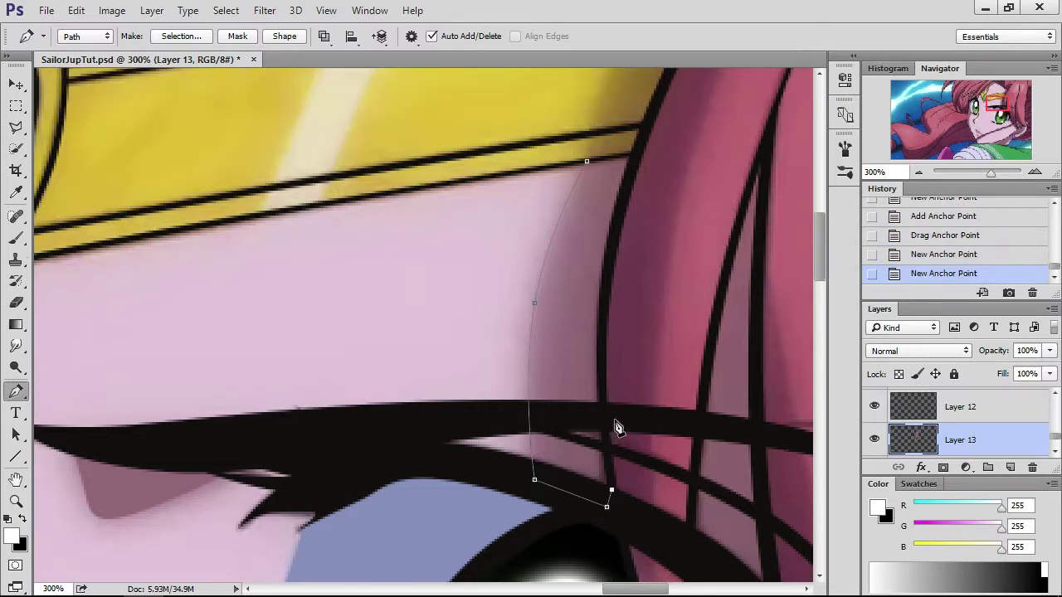
click(634, 154)
click(624, 302)
drag(624, 303, 603, 314)
click(610, 162)
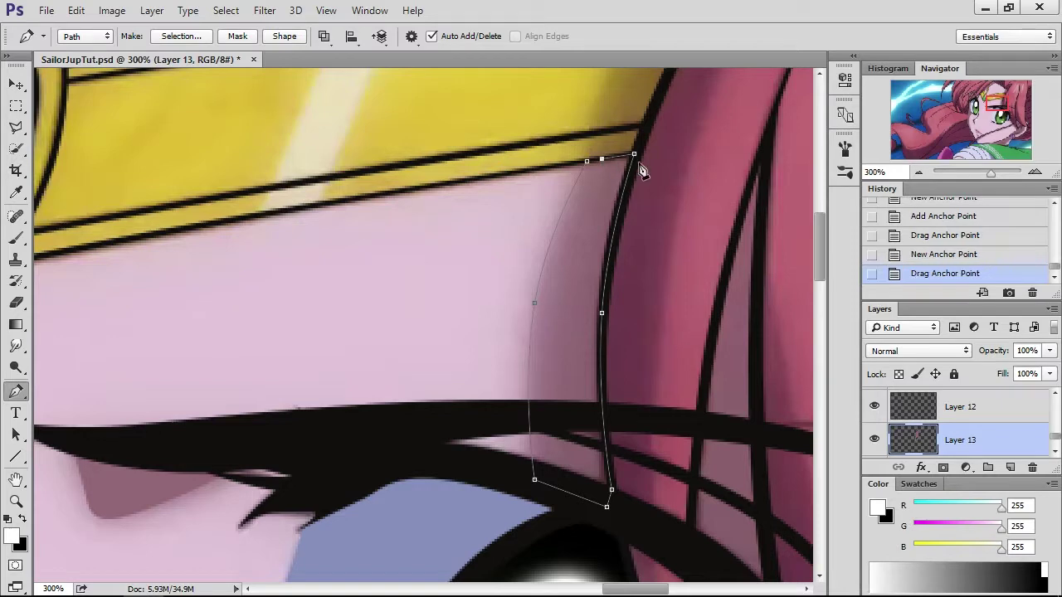
- Fill the forehead shadow path below the tiara with the mauve in Normal mode at 100% opacity, and delete the path
right_click(663, 158)
click(733, 274)
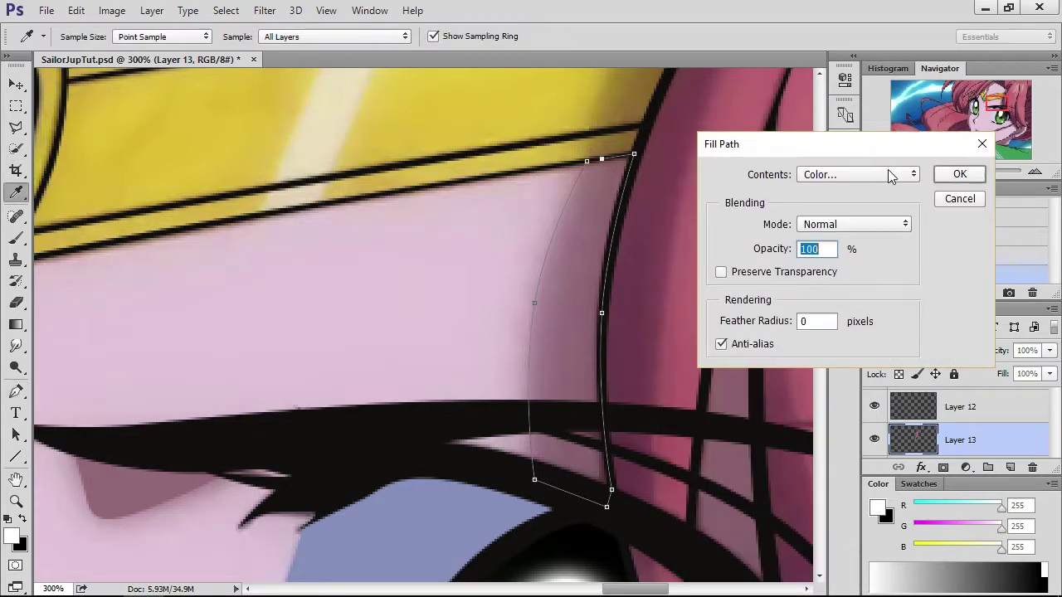
click(958, 174)
right_click(668, 175)
click(721, 204)
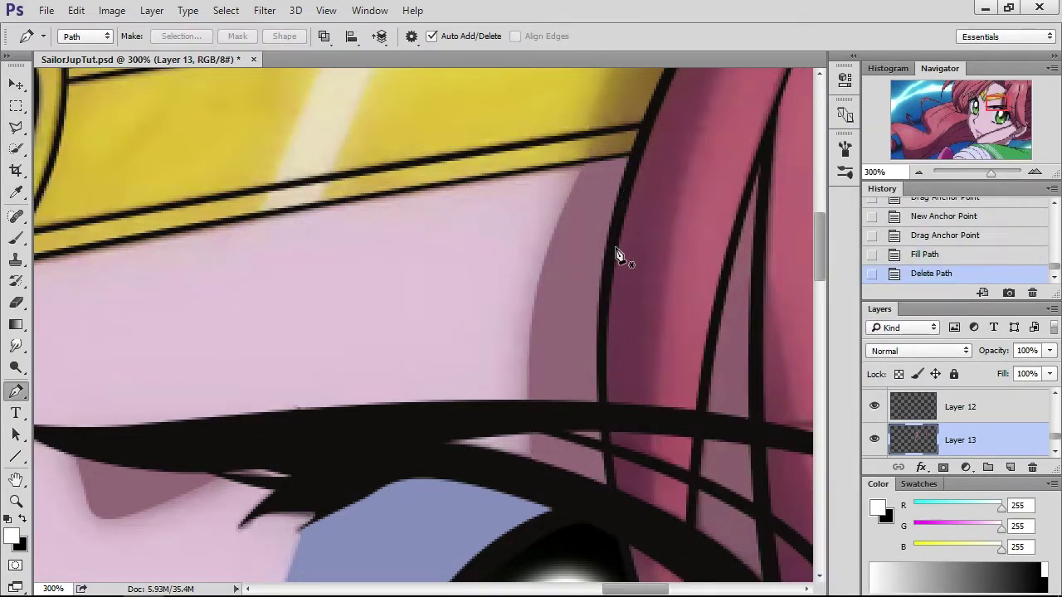
- Start a Pen path around the skin sliver between the hair strands above the eye, curving it from the eyelid up to the strands' junction
scroll(597, 268, left, 3)
scroll(573, 277, down, 5)
scroll(571, 273, right, 1)
scroll(571, 274, down, 5)
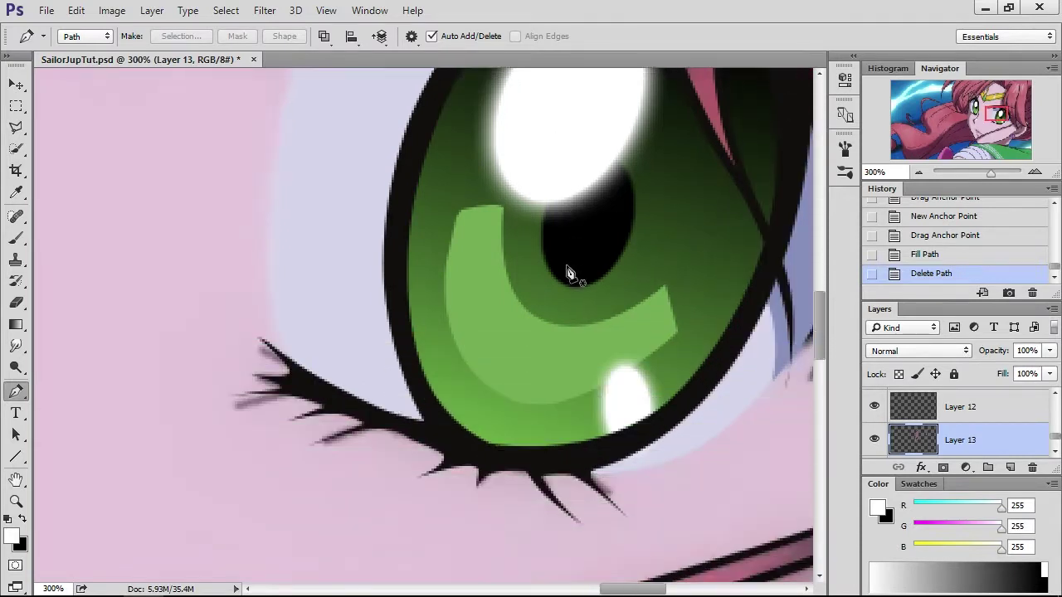
scroll(569, 273, right, 3)
scroll(672, 278, right, 3)
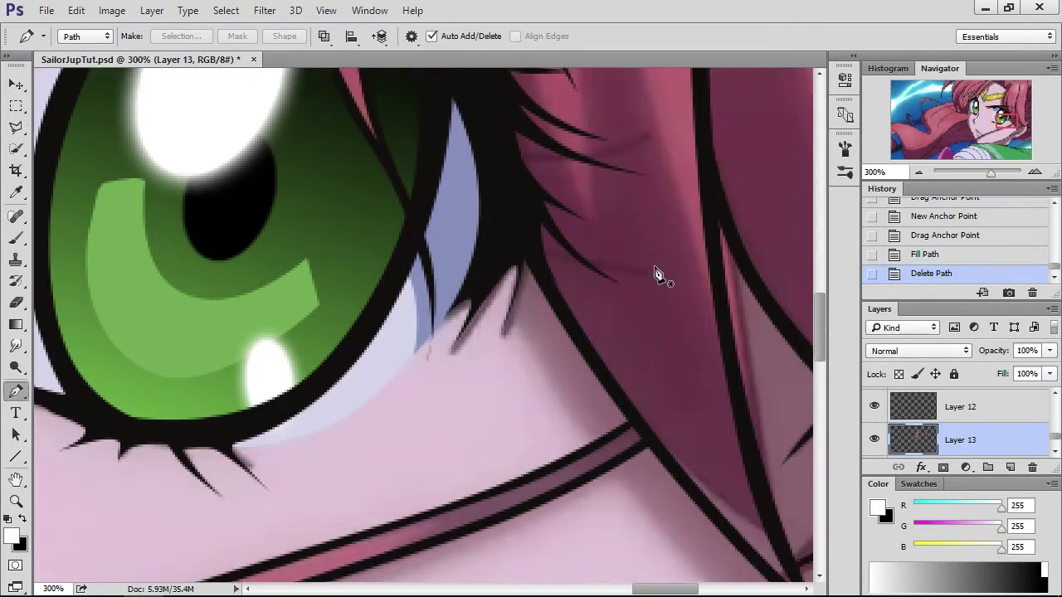
scroll(552, 246, up, 5)
scroll(357, 259, left, 2)
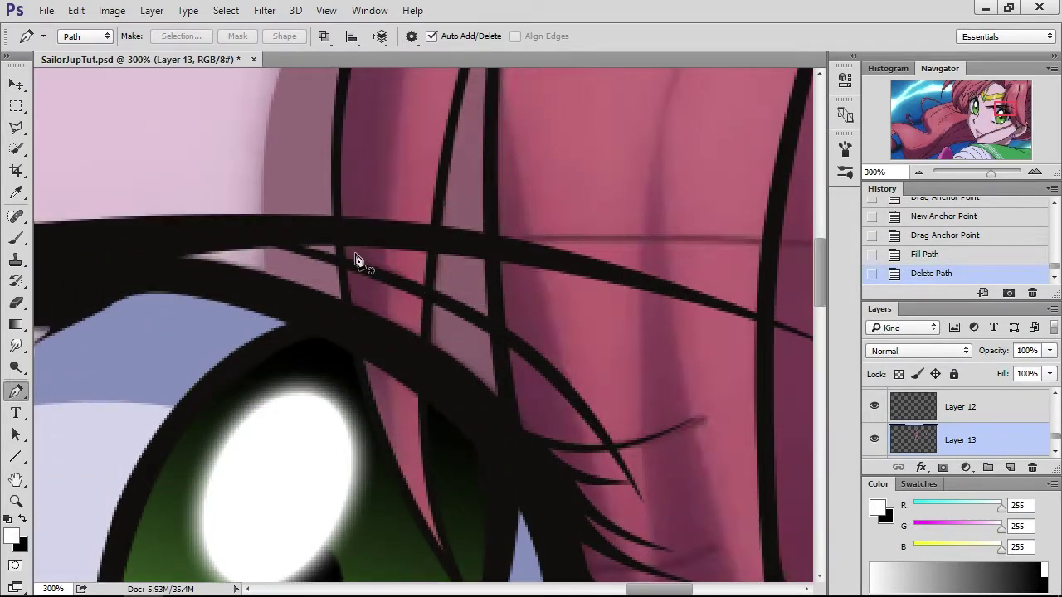
scroll(360, 260, up, 1)
click(422, 384)
scroll(432, 380, up, 3)
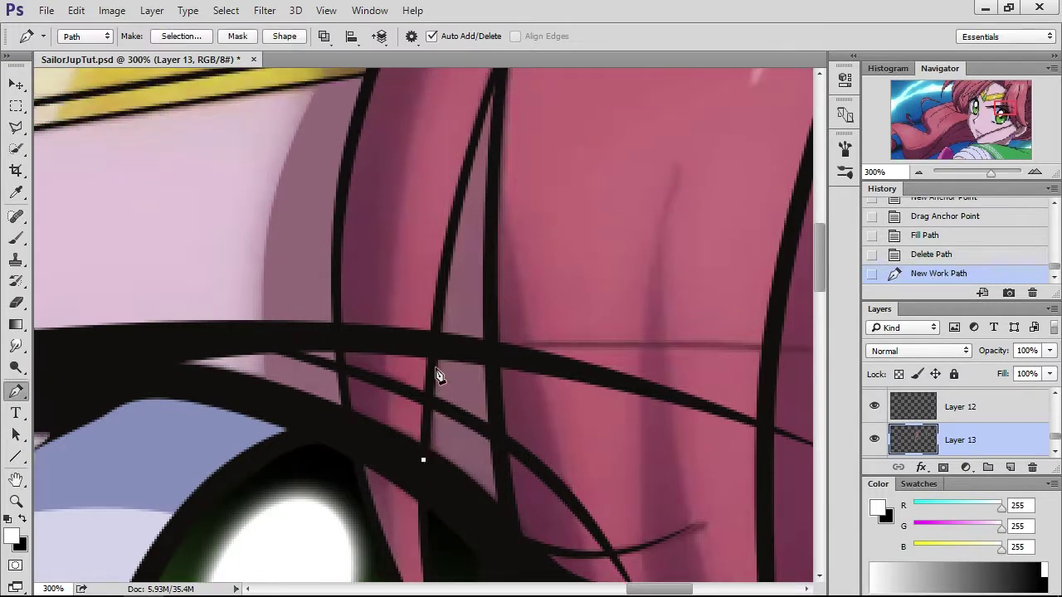
click(498, 74)
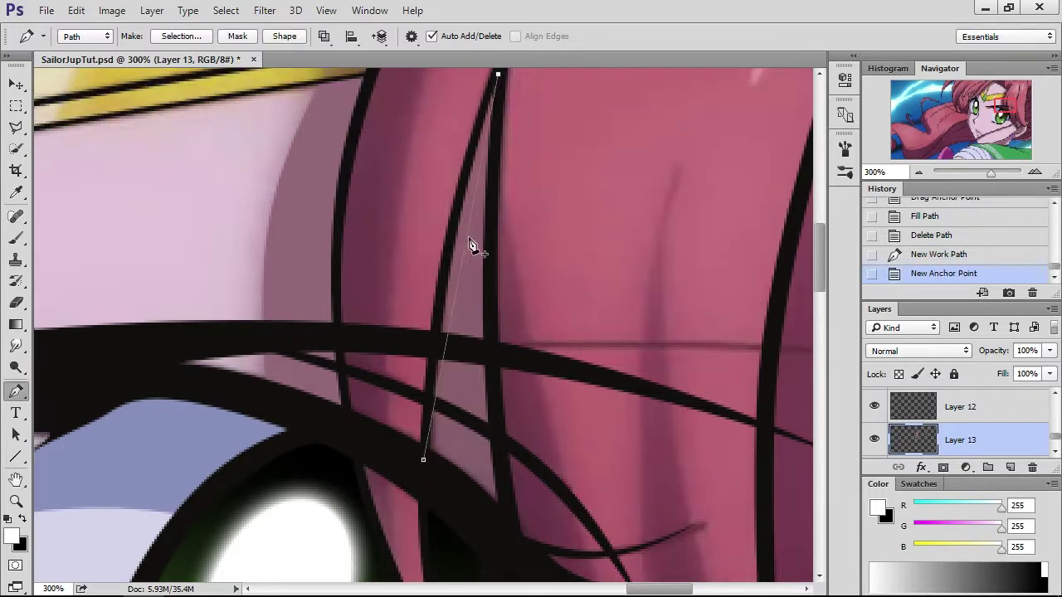
drag(468, 247, 452, 241)
scroll(467, 244, up, 1)
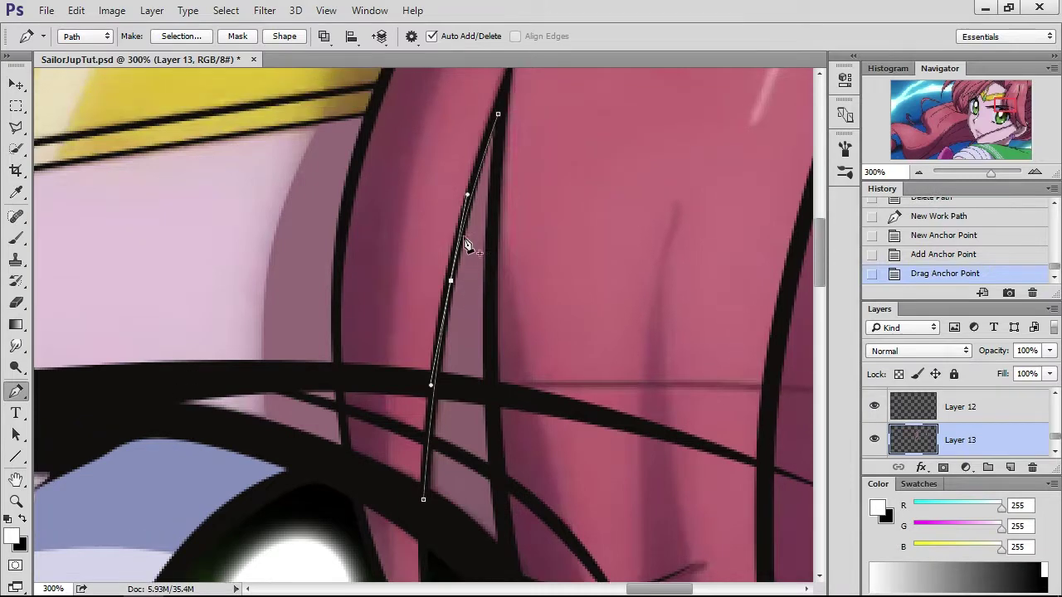
drag(497, 115, 500, 108)
- Run the sliver's path down the other hair strand, curve it to match the line, and close it along the upper eyelid
click(502, 145)
scroll(487, 250, down, 3)
click(505, 445)
scroll(505, 227, up, 2)
click(495, 235)
drag(495, 235, 490, 237)
scroll(495, 447, down, 1)
drag(494, 462, 486, 452)
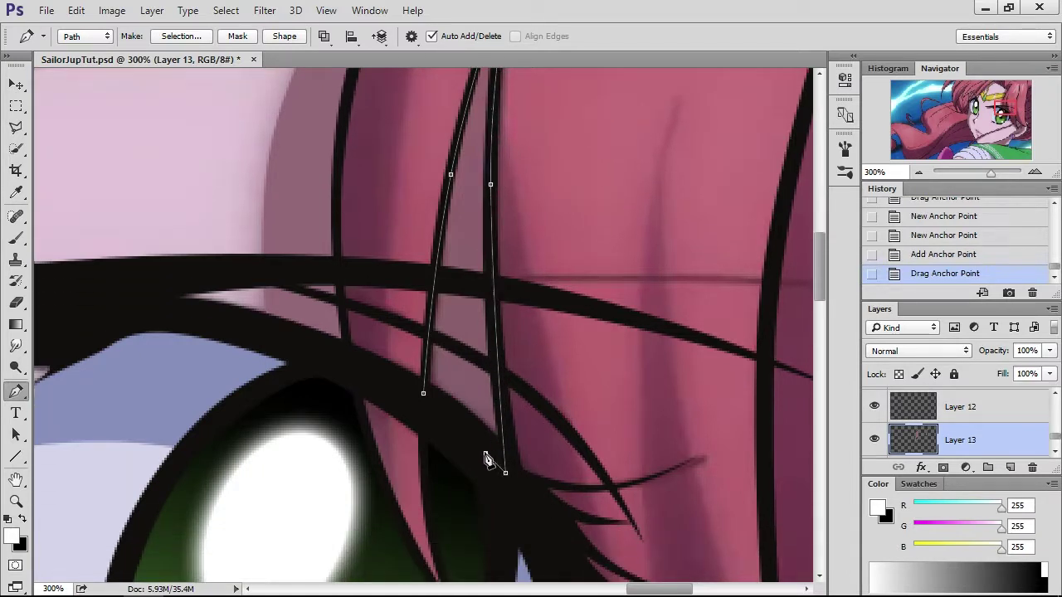
click(423, 395)
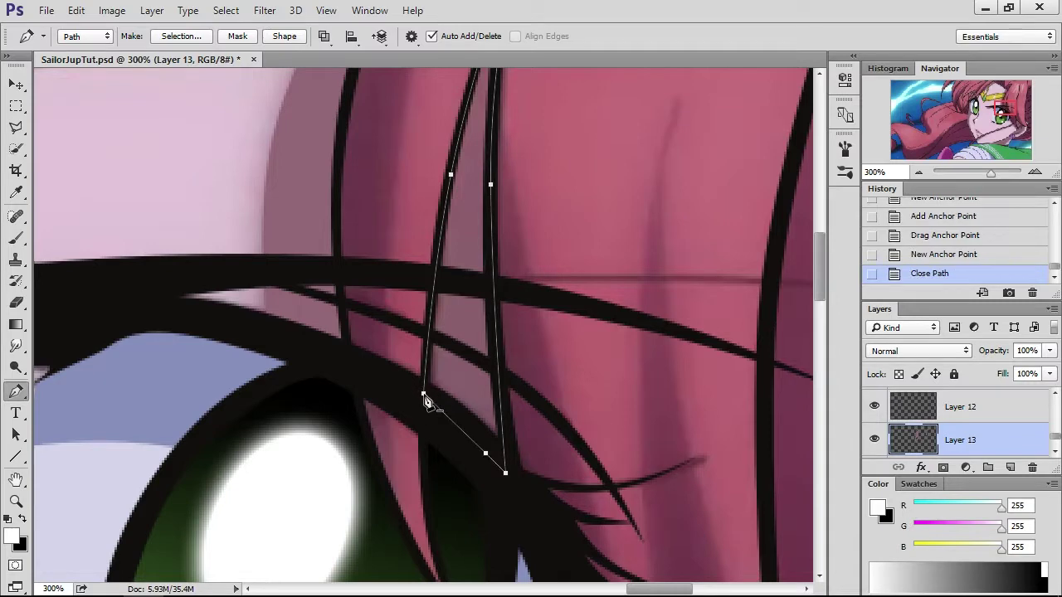
- Fill the path between the hair strands with the mauve in Normal mode at 100% opacity, and delete the path
right_click(459, 285)
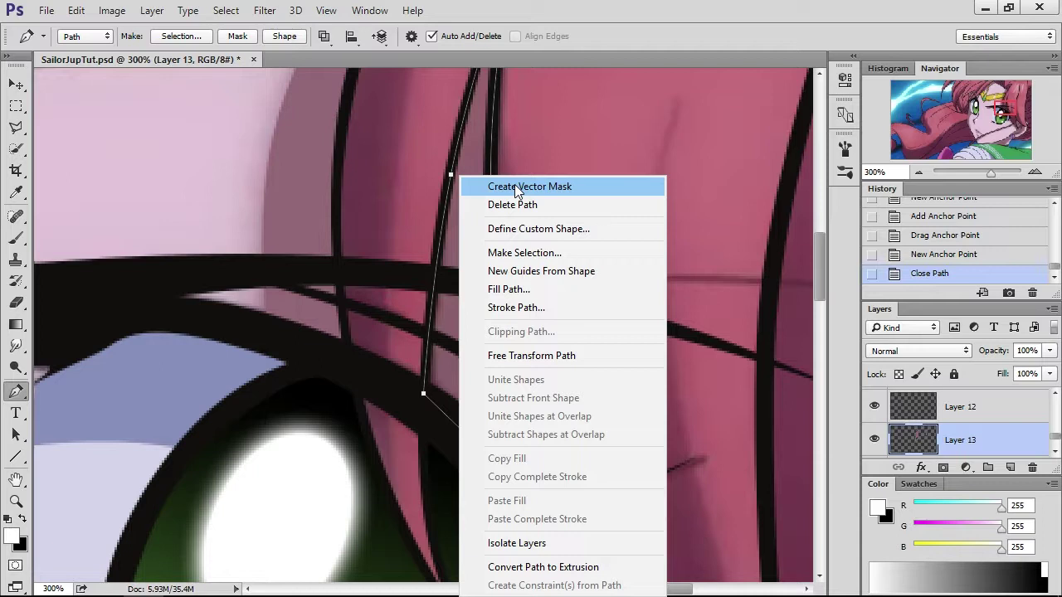
click(544, 288)
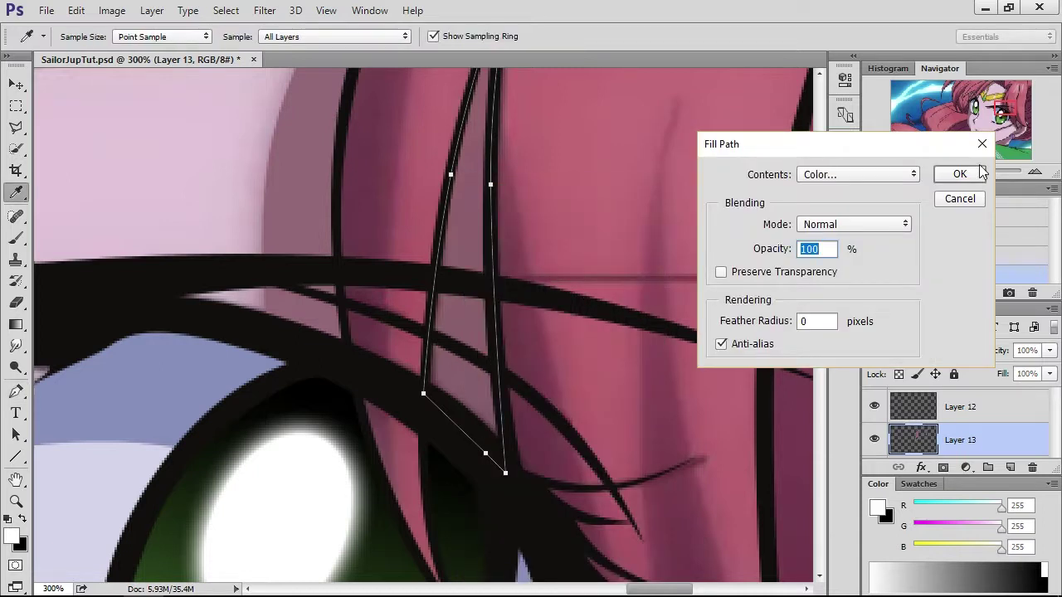
click(953, 183)
right_click(555, 273)
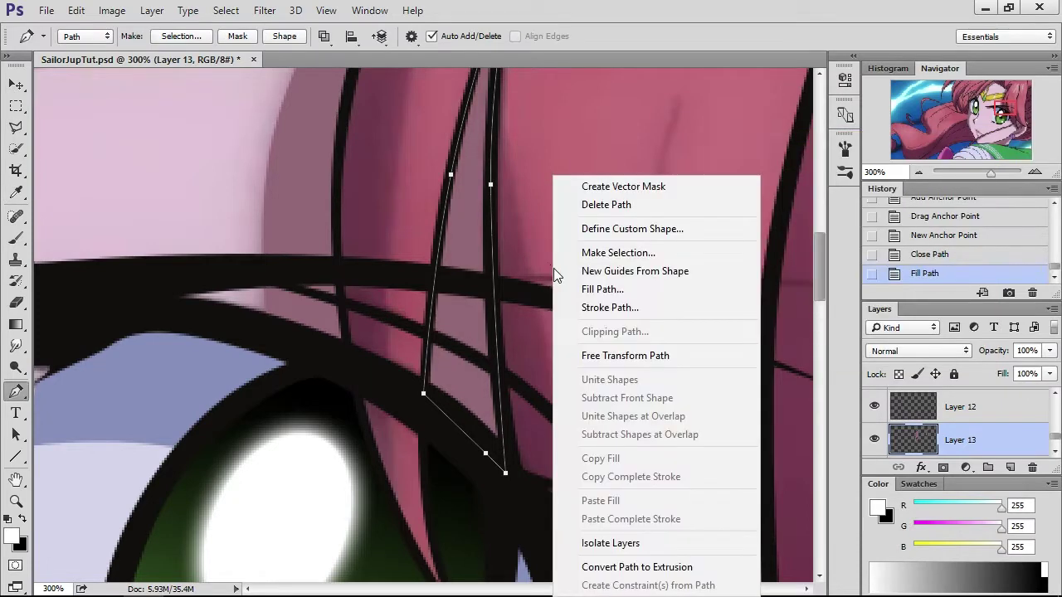
click(605, 214)
scroll(510, 301, down, 5)
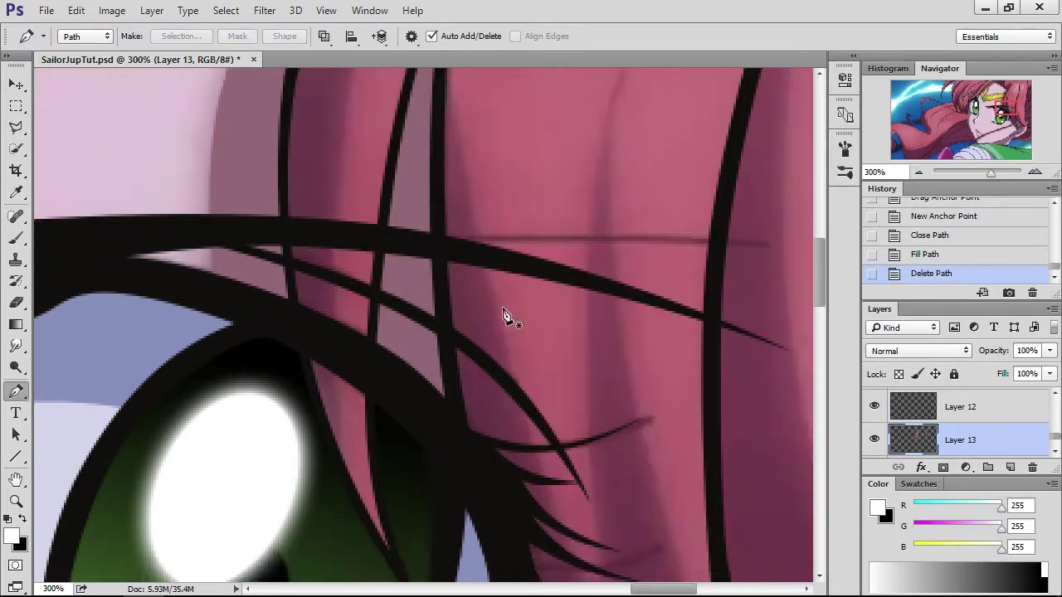
- Toggle Layer 0's visibility with the whole image in view to check the recoloured artwork against white, leaving it hidden
scroll(501, 321, down, 5)
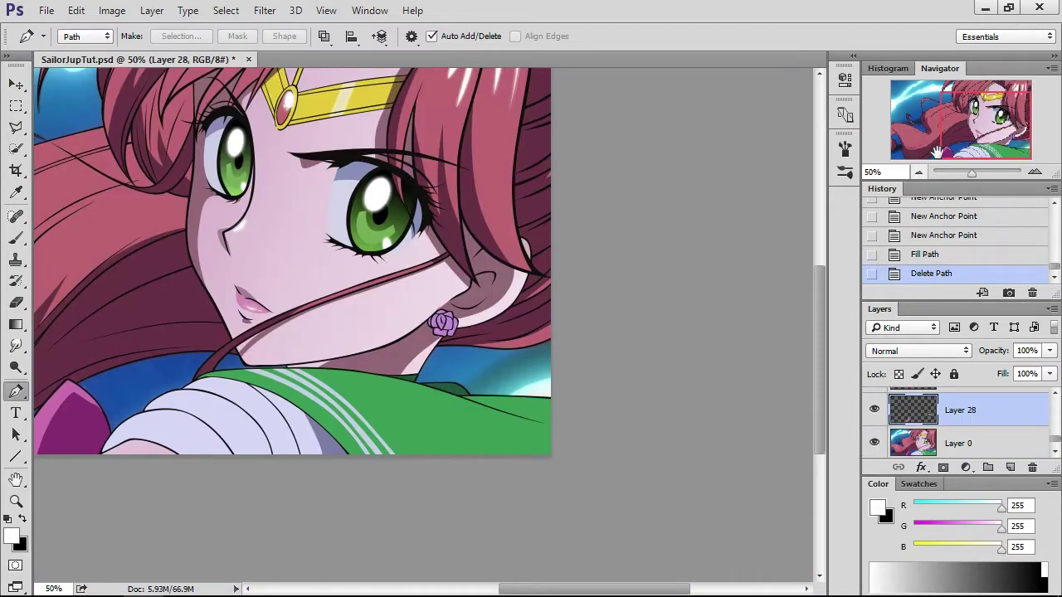
drag(919, 172, 937, 142)
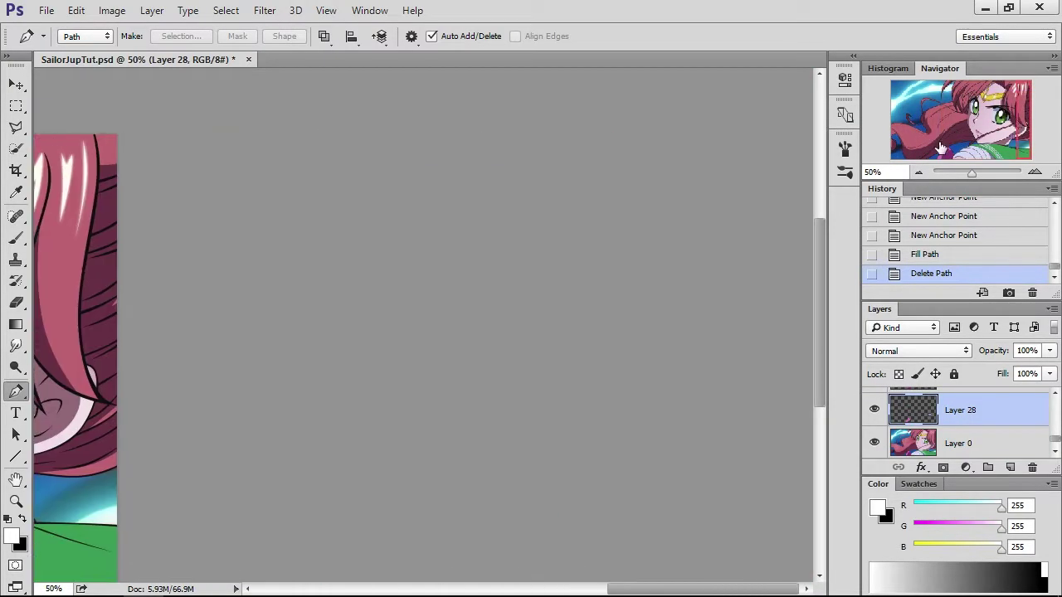
click(920, 169)
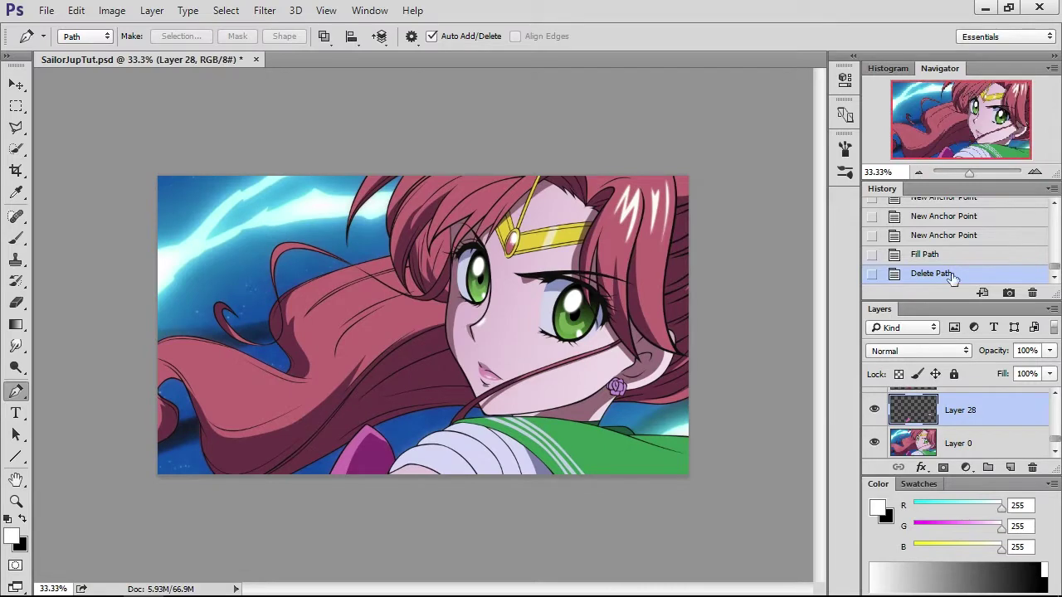
scroll(944, 440, down, 1)
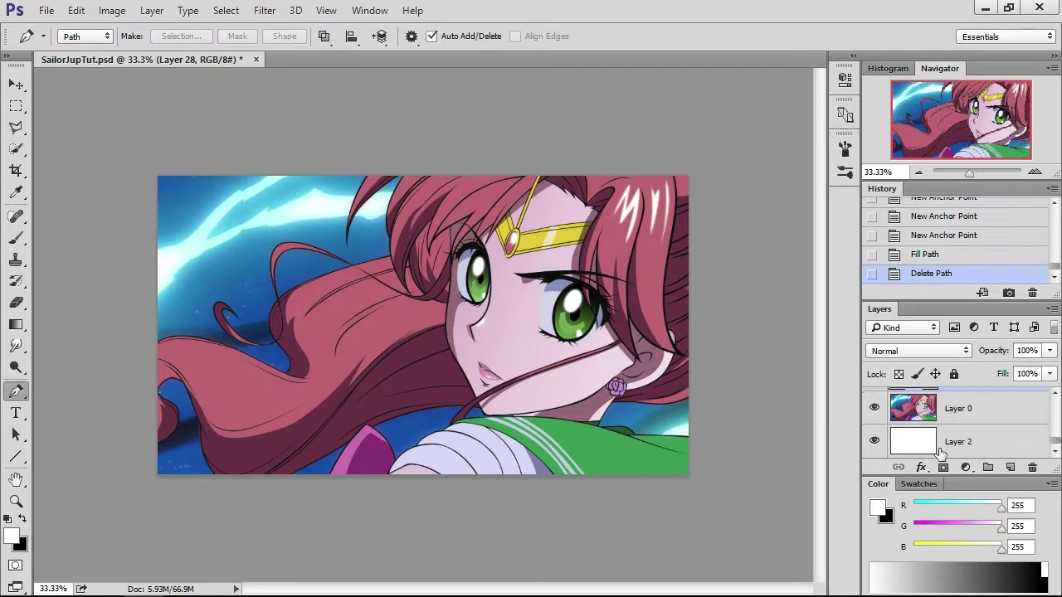
click(874, 410)
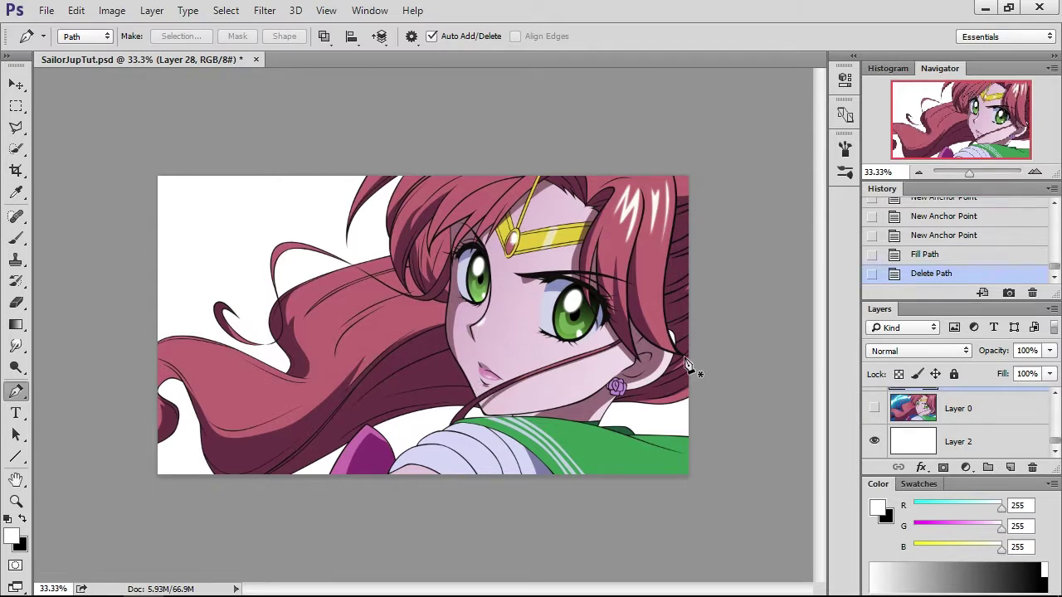
click(874, 409)
click(874, 410)
click(875, 410)
click(875, 410)
- Select the red hair colour layer, Layer 20, and toggle its visibility to check the colour covering the tiara gem
click(1034, 170)
click(1034, 171)
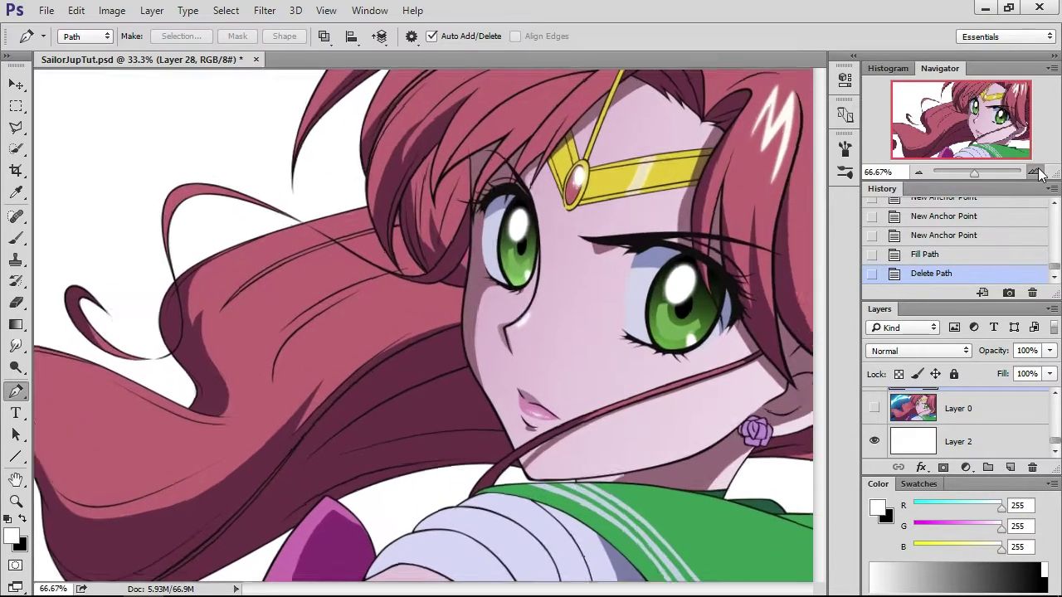
click(1034, 171)
mouse_move(966, 113)
mouse_down()
mouse_move(986, 106)
mouse_move(974, 141)
mouse_move(971, 108)
mouse_move(981, 99)
mouse_up()
click(1035, 171)
scroll(937, 423, up, 10)
scroll(913, 436, up, 8)
click(946, 435)
click(875, 434)
click(875, 433)
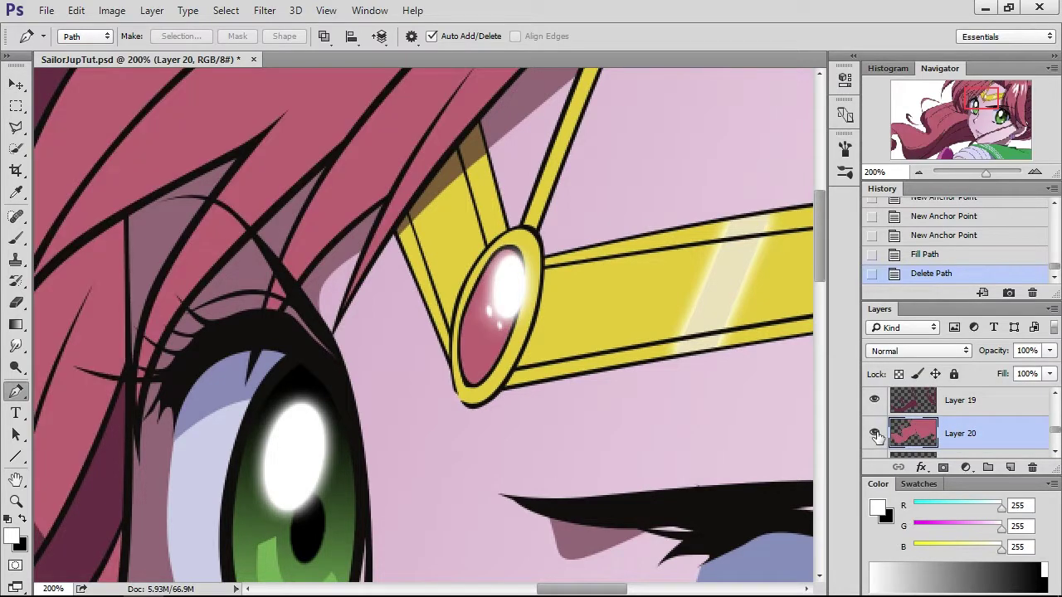
- Show the original image on Layer 0 again, keeping Layer 20 selected
scroll(912, 439, down, 10)
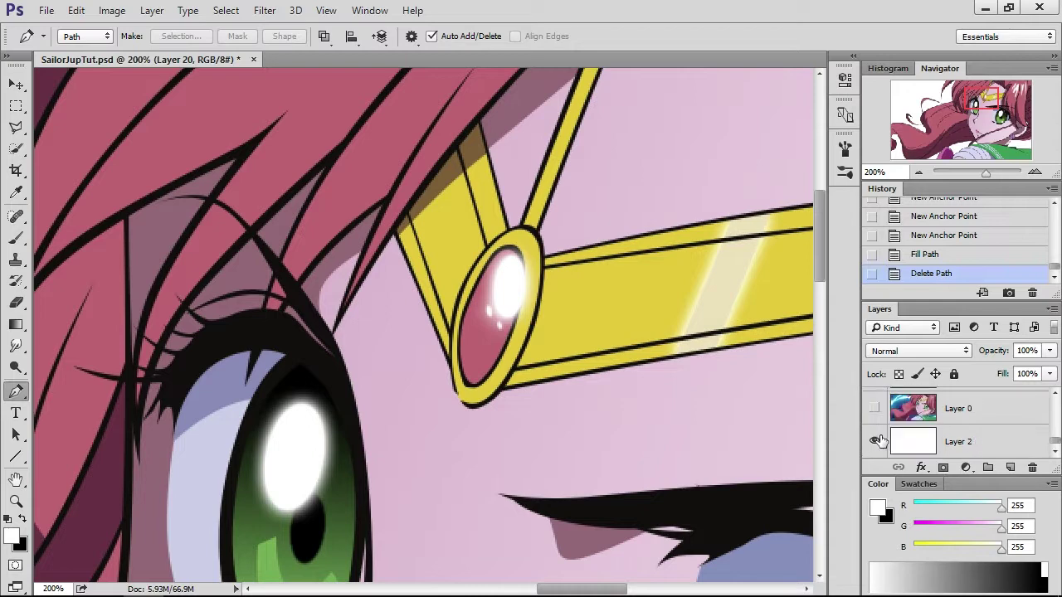
scroll(900, 425, up, 8)
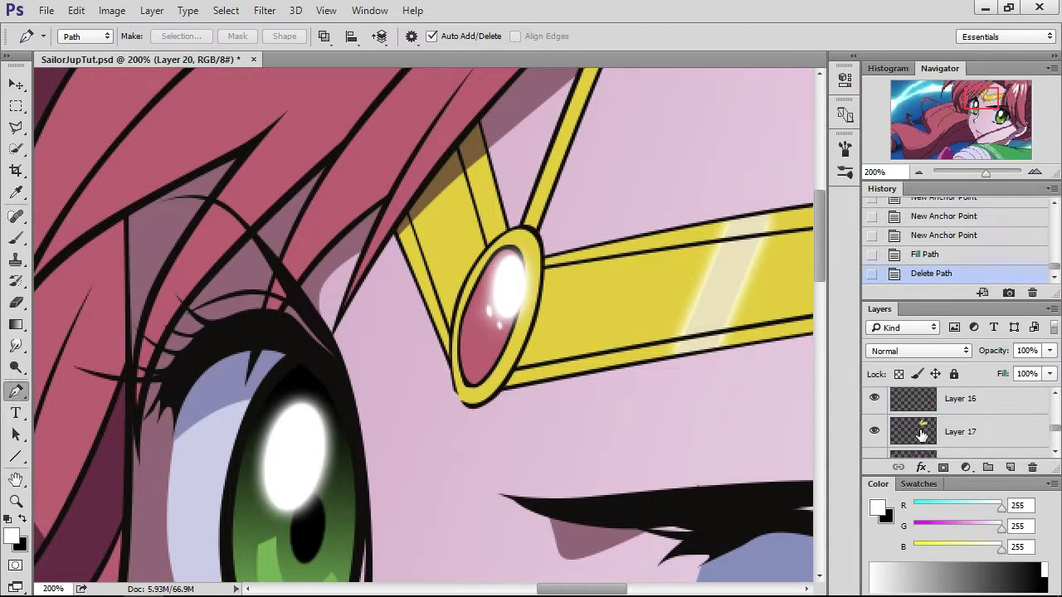
scroll(929, 436, down, 3)
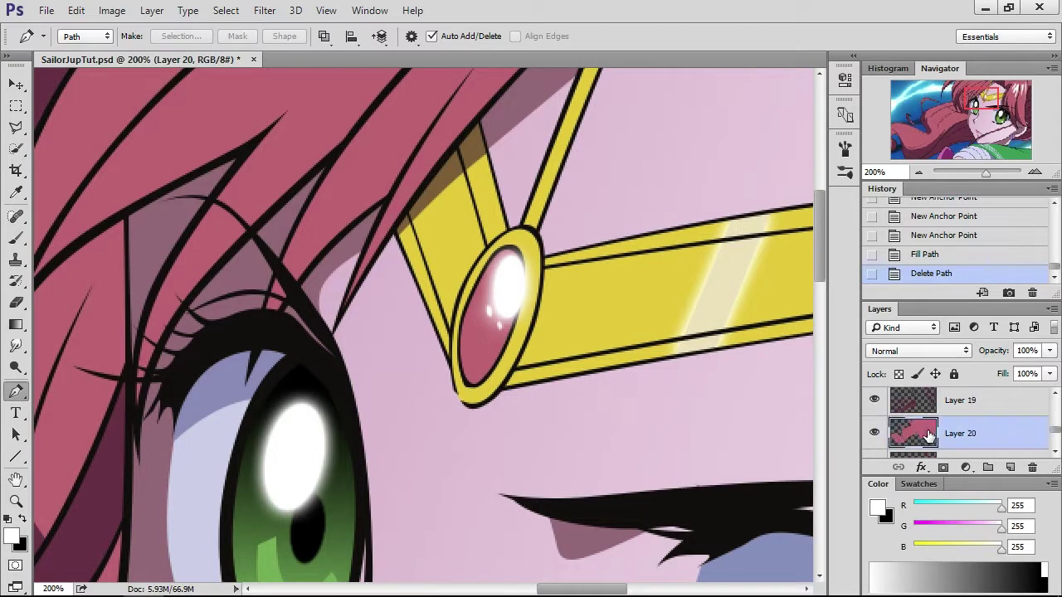
- Resize the Eraser brush and erase the red hair fill covering the tiara gem on Layer 20
click(16, 303)
click(589, 314)
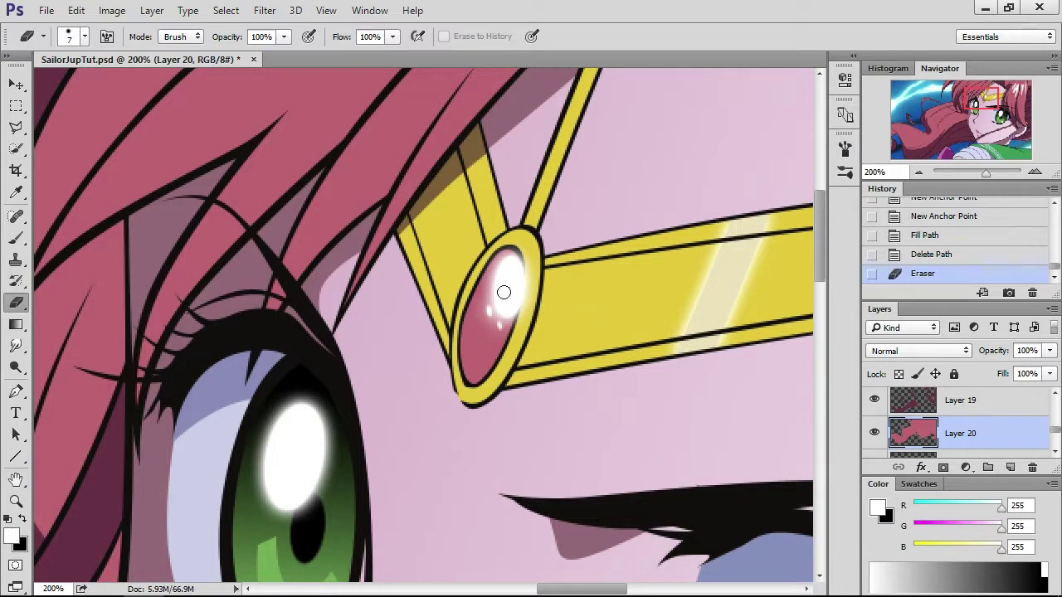
right_click(550, 272)
drag(646, 311, 653, 310)
key(Return)
mouse_move(498, 270)
mouse_down()
mouse_move(467, 330)
mouse_move(474, 376)
mouse_move(521, 264)
mouse_move(508, 258)
mouse_move(493, 271)
mouse_move(469, 328)
mouse_move(448, 373)
mouse_up()
- Add a new layer directly above Layer 0 for the gem's shadow and switch to the Pen tool
click(15, 391)
scroll(985, 415, down, 10)
click(971, 409)
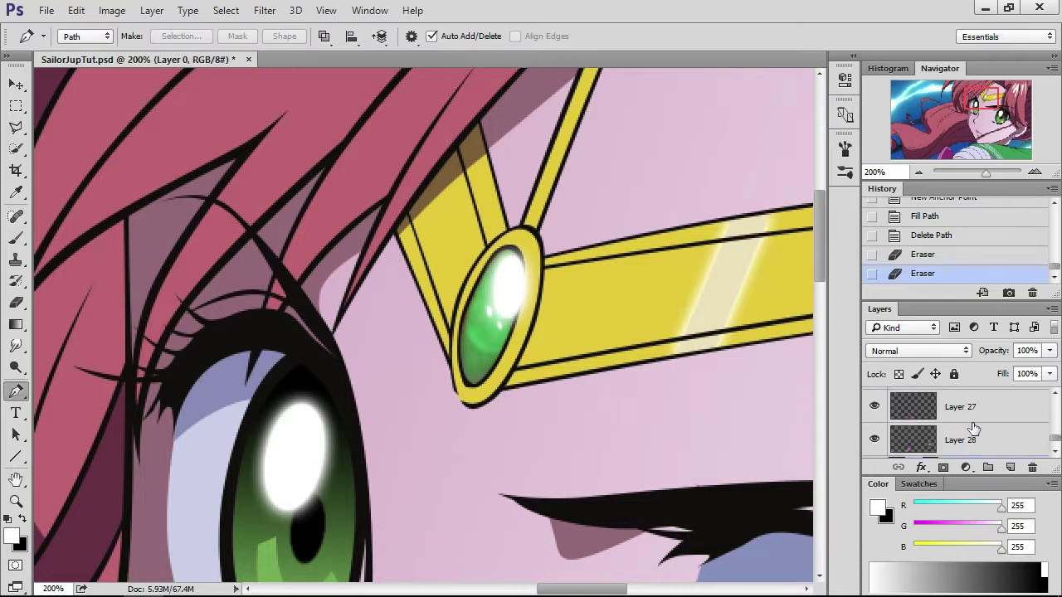
click(1009, 468)
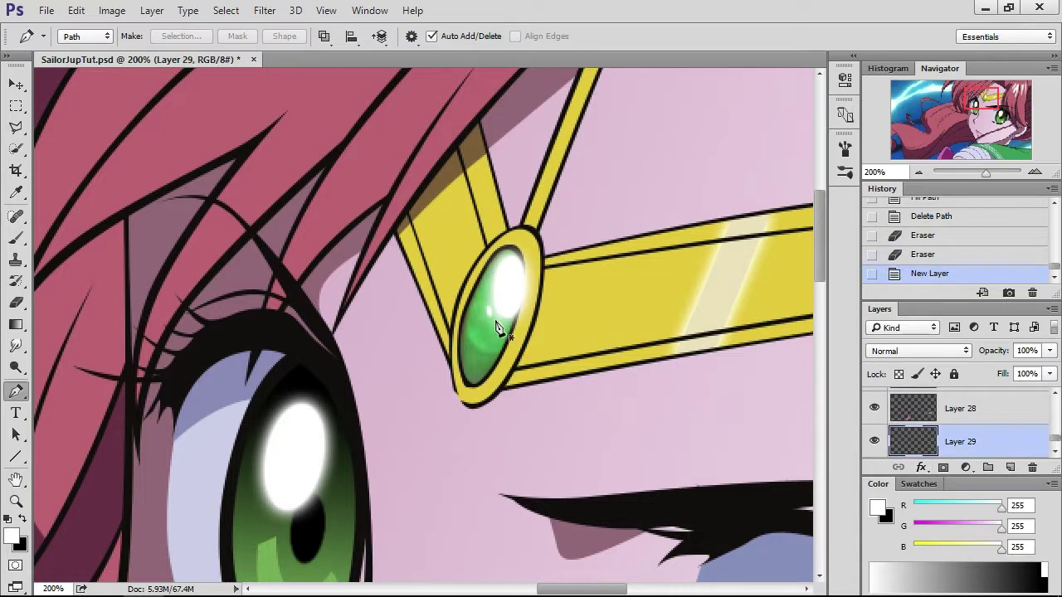
- Draw a closed Pen path around the dark lower and left shadow area of the tiara gem
click(467, 306)
click(515, 344)
click(485, 345)
drag(480, 347, 504, 370)
click(503, 366)
click(468, 399)
click(454, 380)
click(450, 330)
click(455, 309)
click(465, 305)
- Fill the gem shadow path with dark green #4a8846 sampled from the gem, in Normal mode at 100% opacity, and delete the path
right_click(550, 174)
click(597, 283)
click(838, 174)
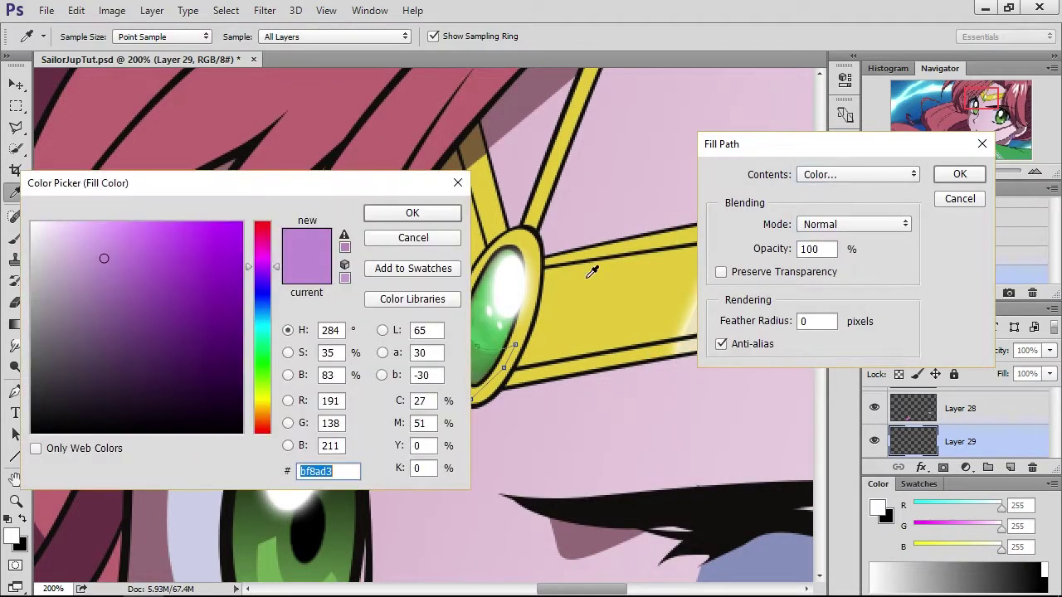
click(494, 363)
click(439, 214)
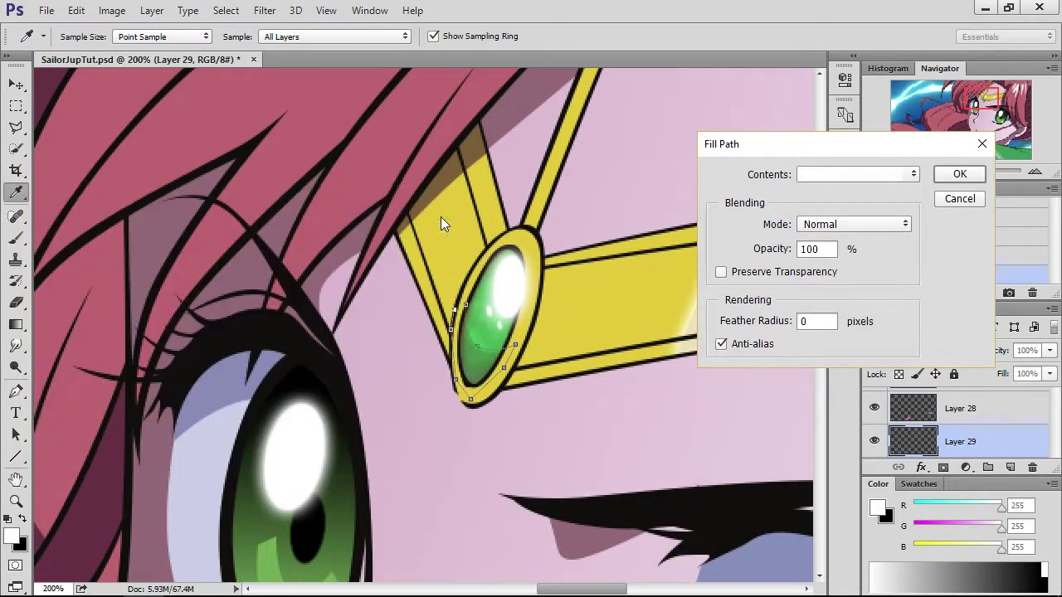
click(959, 174)
right_click(685, 174)
click(720, 205)
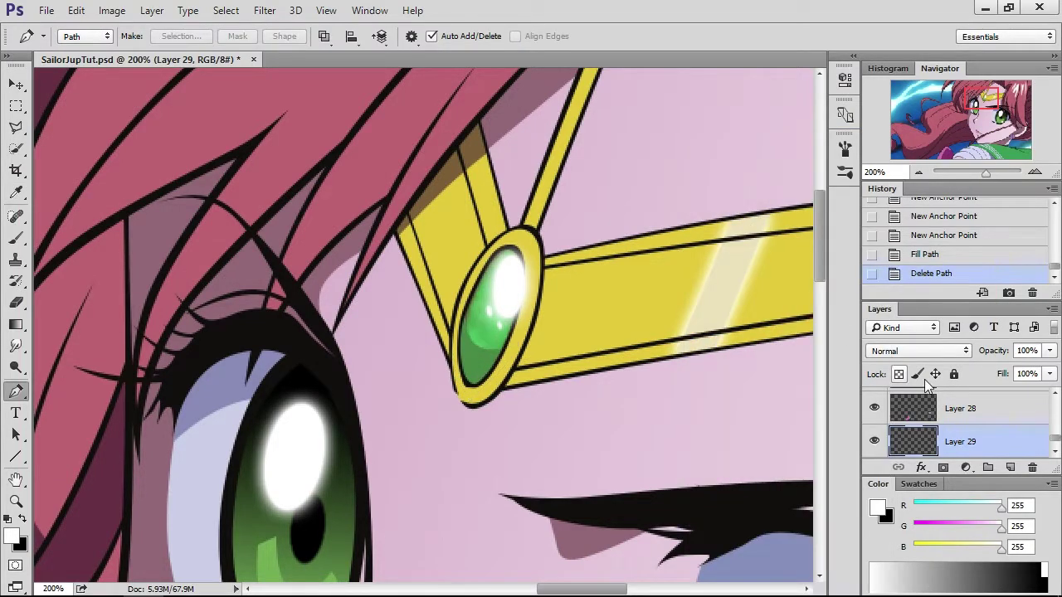
- Add another new layer between Layer 0 and the gem shadow layer
scroll(948, 419, down, 1)
click(948, 415)
click(1009, 467)
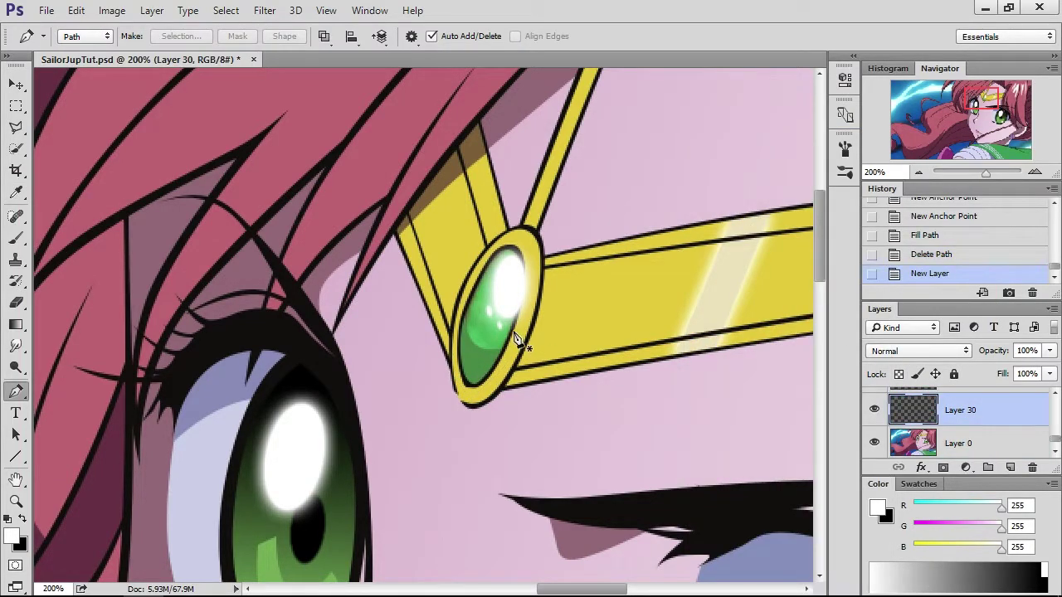
- Draw a Pen path around the light green upper area of the tiara gem, overlapping its shadow
click(452, 329)
click(473, 363)
click(530, 355)
click(525, 292)
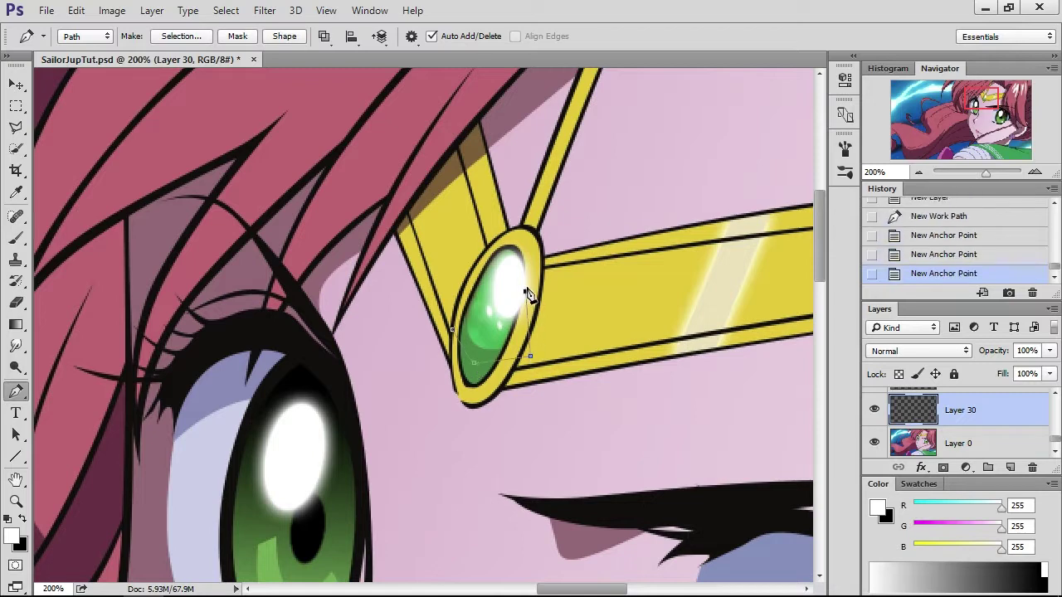
click(530, 249)
click(501, 236)
click(462, 257)
click(458, 297)
- Fill the light gem path with sampled green #55bd60 in Normal mode at 100% opacity, and delete the path
right_click(707, 300)
click(756, 289)
click(818, 175)
click(816, 176)
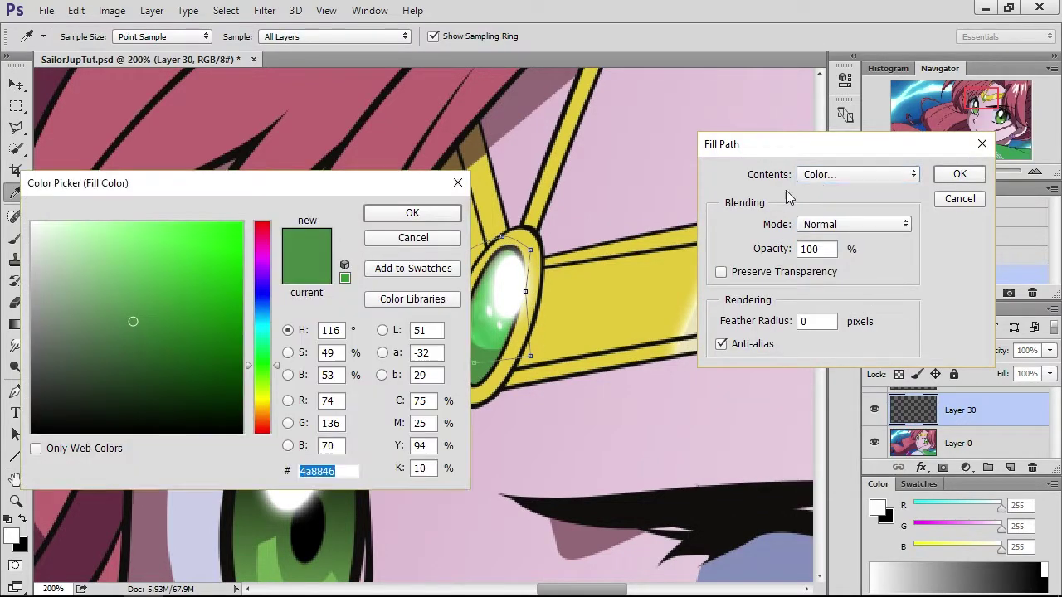
click(501, 331)
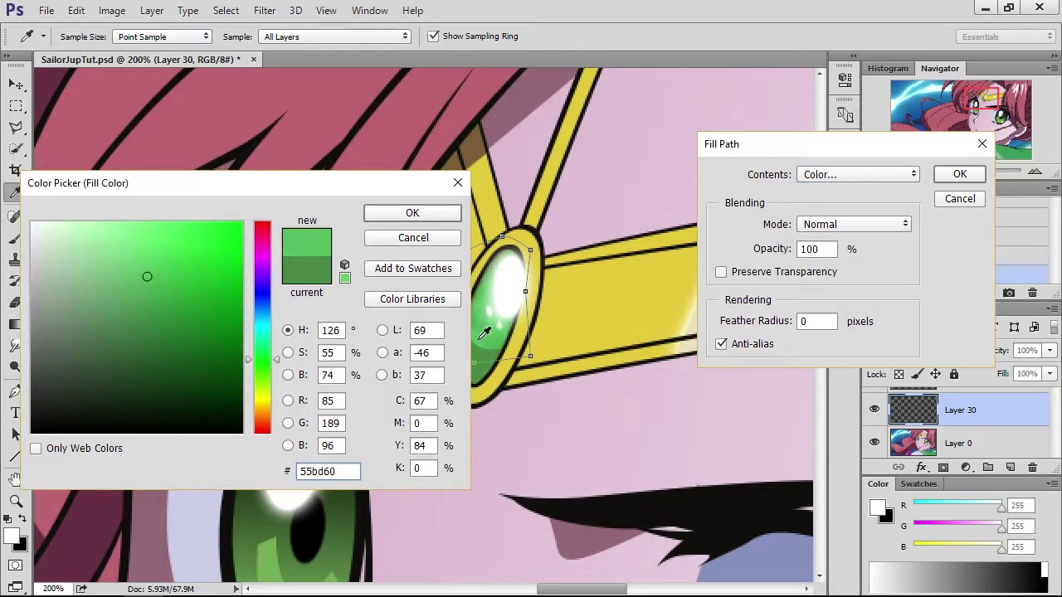
click(448, 214)
click(959, 174)
right_click(699, 220)
click(747, 205)
- Compare the full artwork with and without the original image on Layer 0, and leave Layer 0 hidden
click(918, 172)
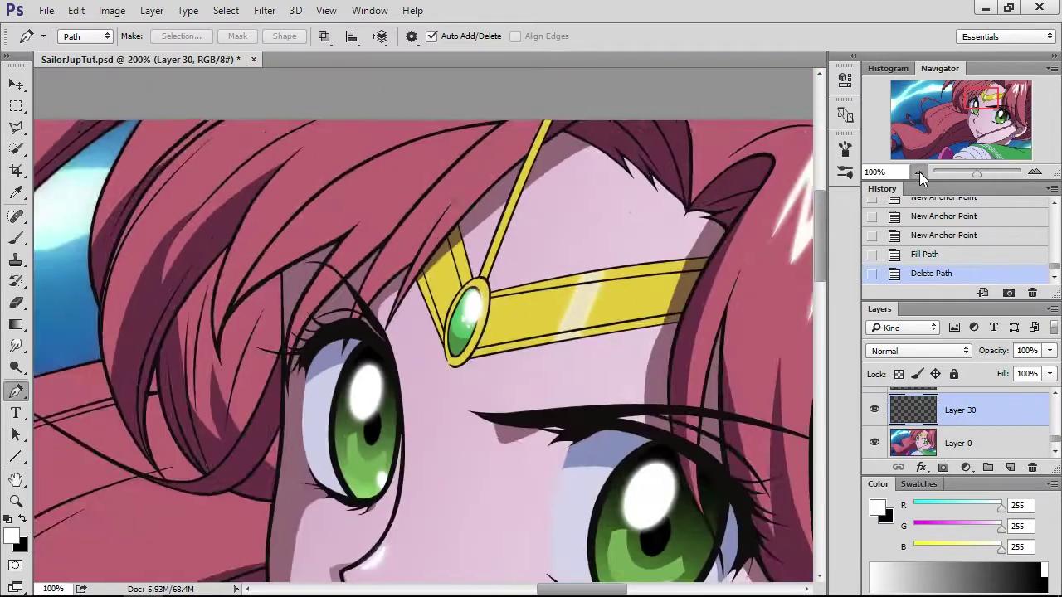
click(918, 172)
click(918, 172)
scroll(922, 404, down, 1)
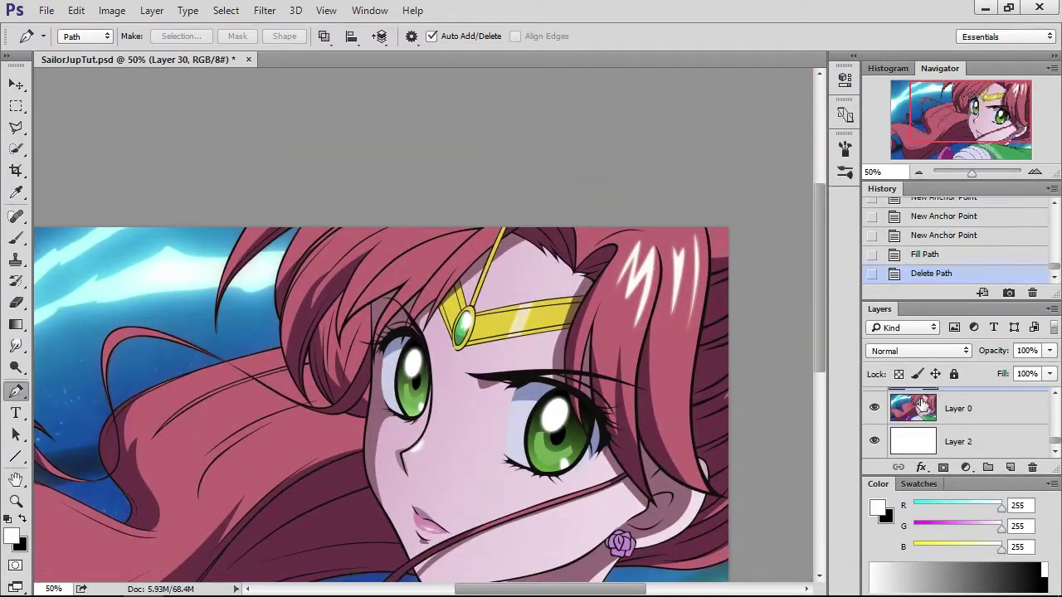
click(874, 409)
click(919, 172)
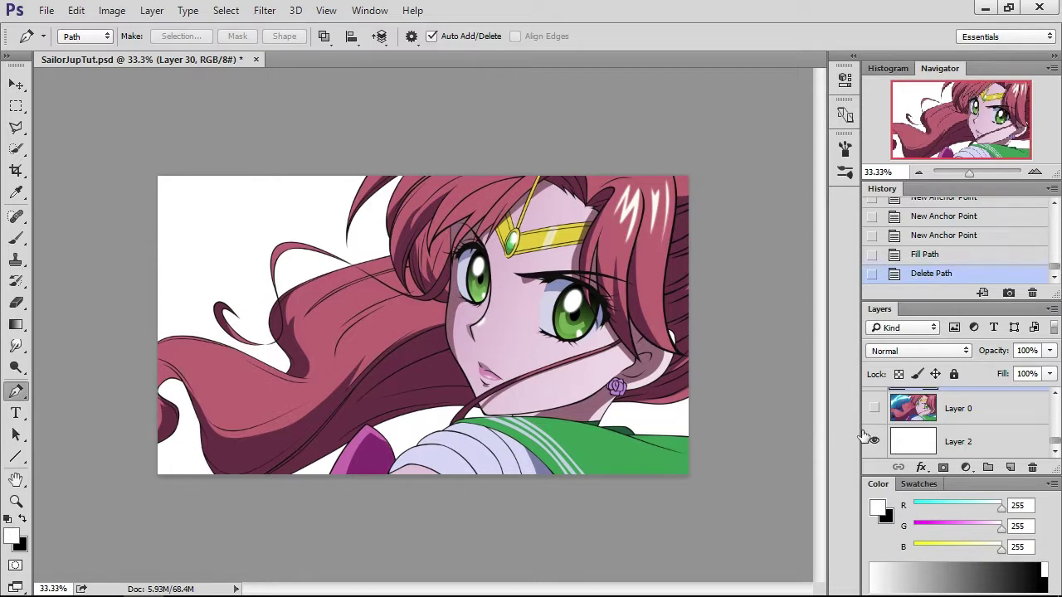
click(873, 408)
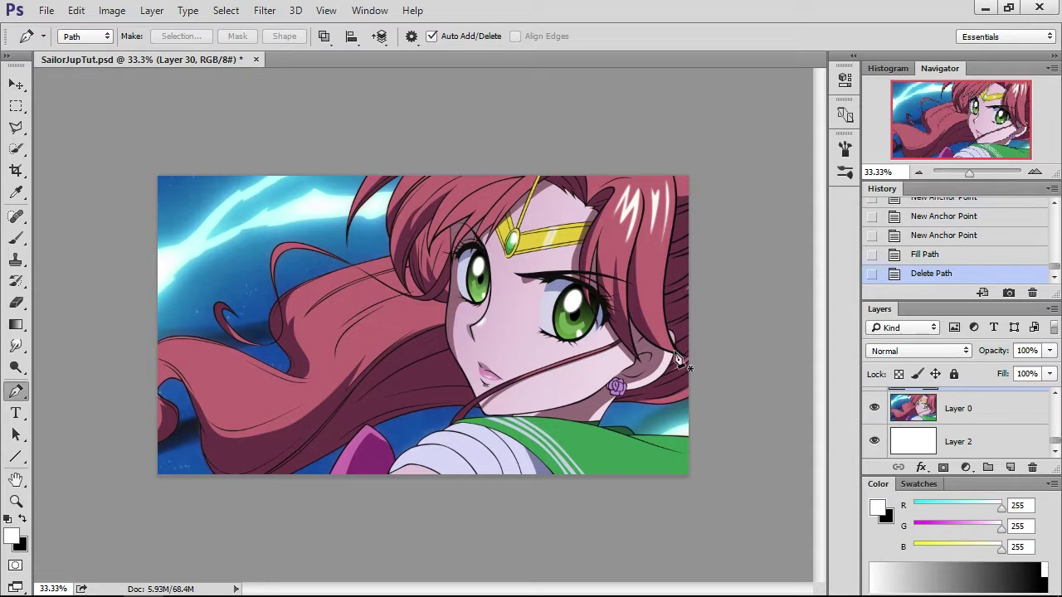
click(874, 408)
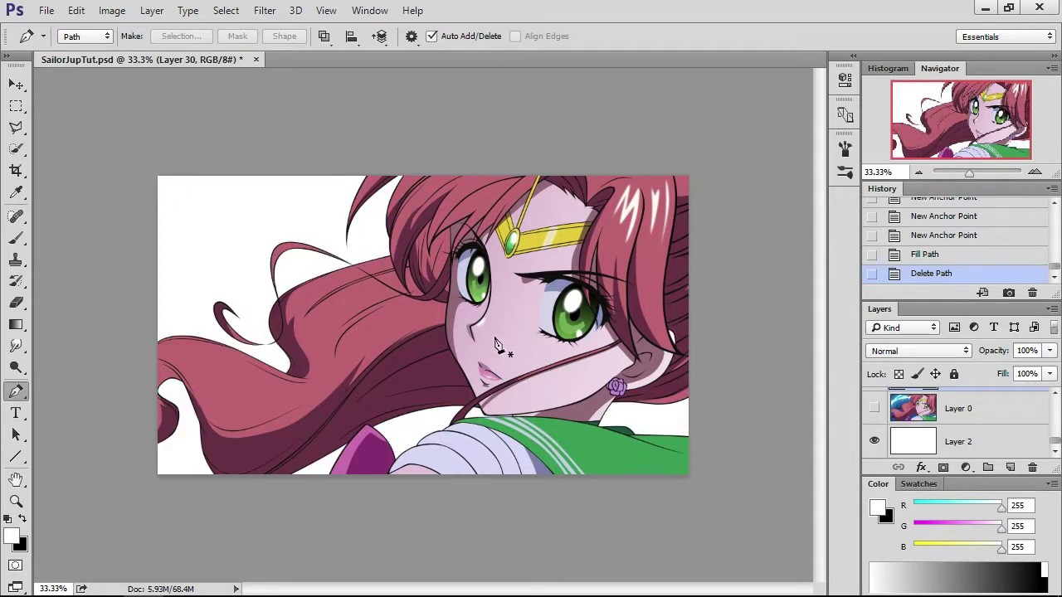